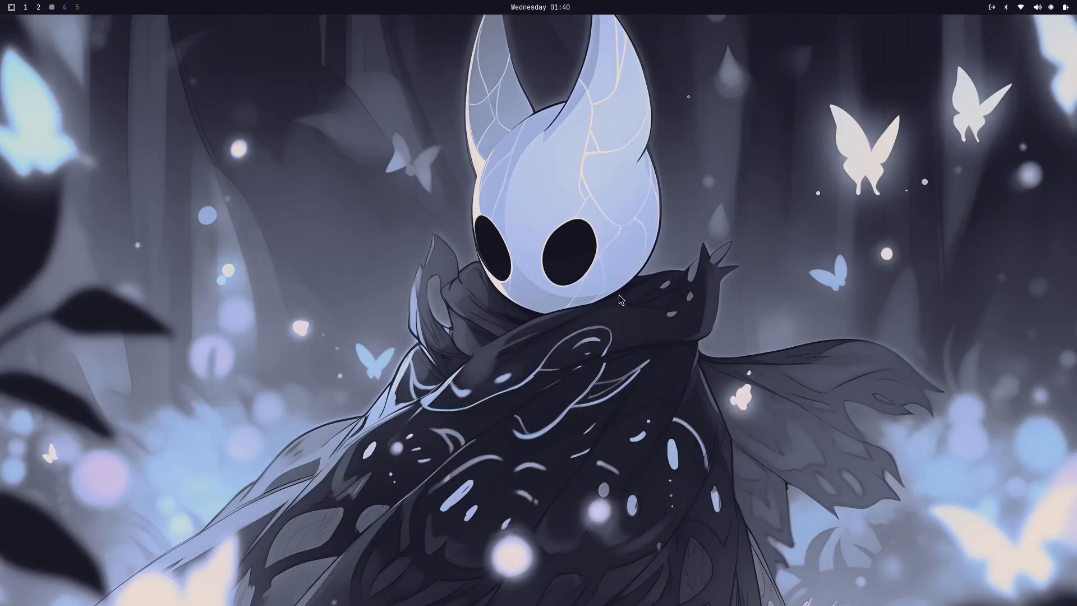
# Step: View the tiled terminal windows on workspace 2 and return to the empty workspace 3
pyautogui.click(38, 7)
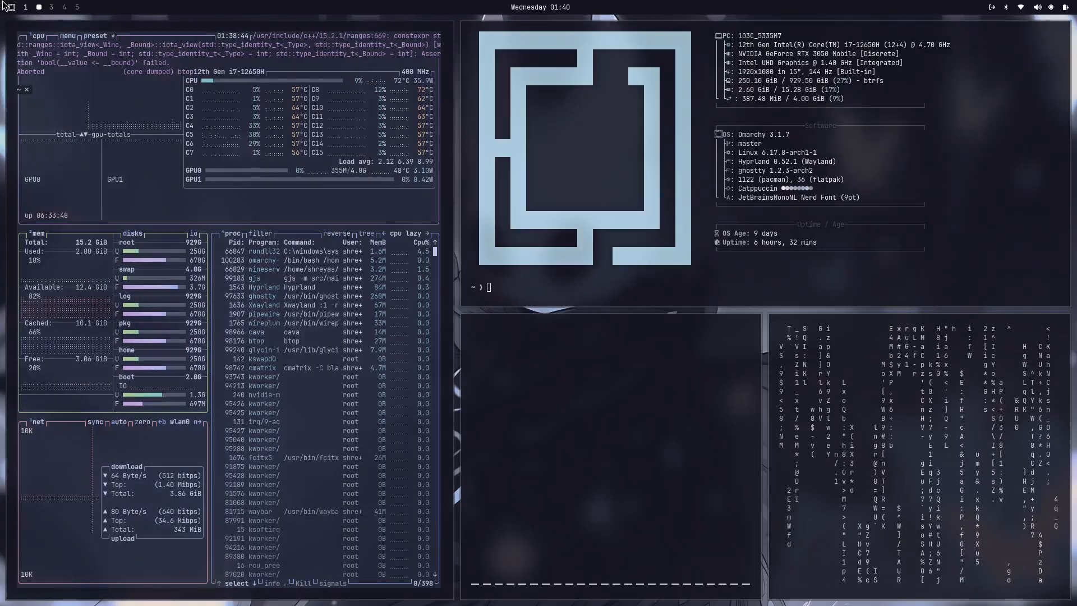
pyautogui.click(51, 7)
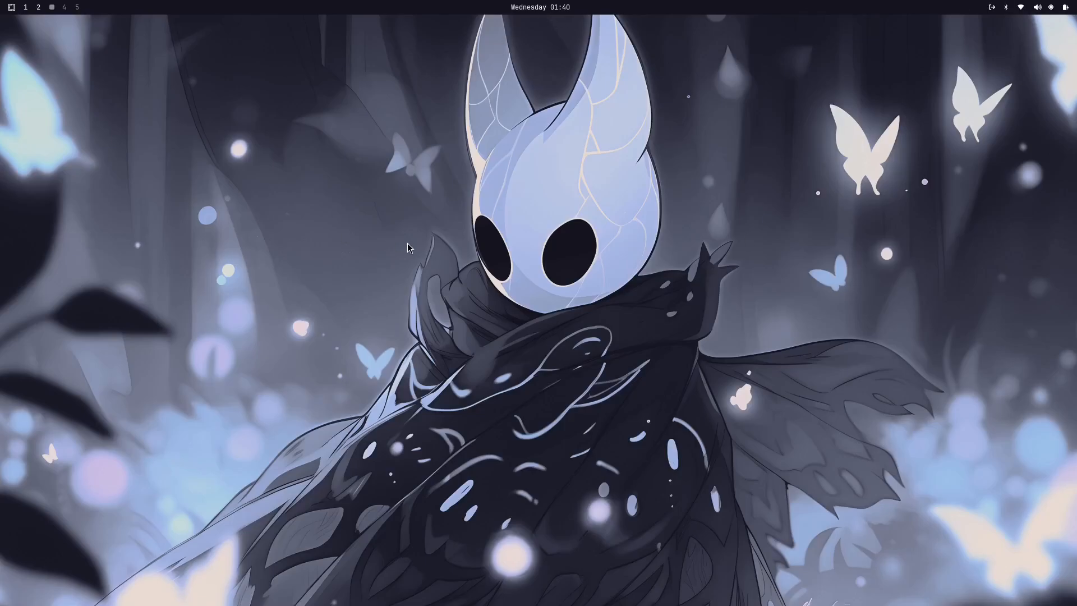
# Step: Open several tiled terminal windows on the empty workspace 3 and close them again
pyautogui.press('super+Return')
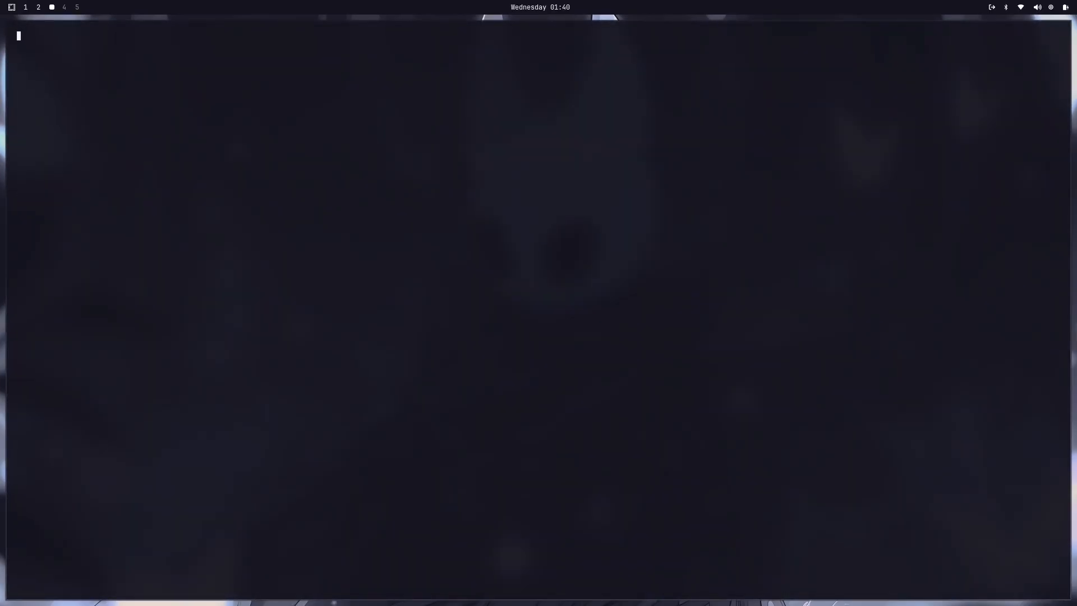
pyautogui.press('super+Return')
pyautogui.press('super+Return')
pyautogui.press('super+Return')
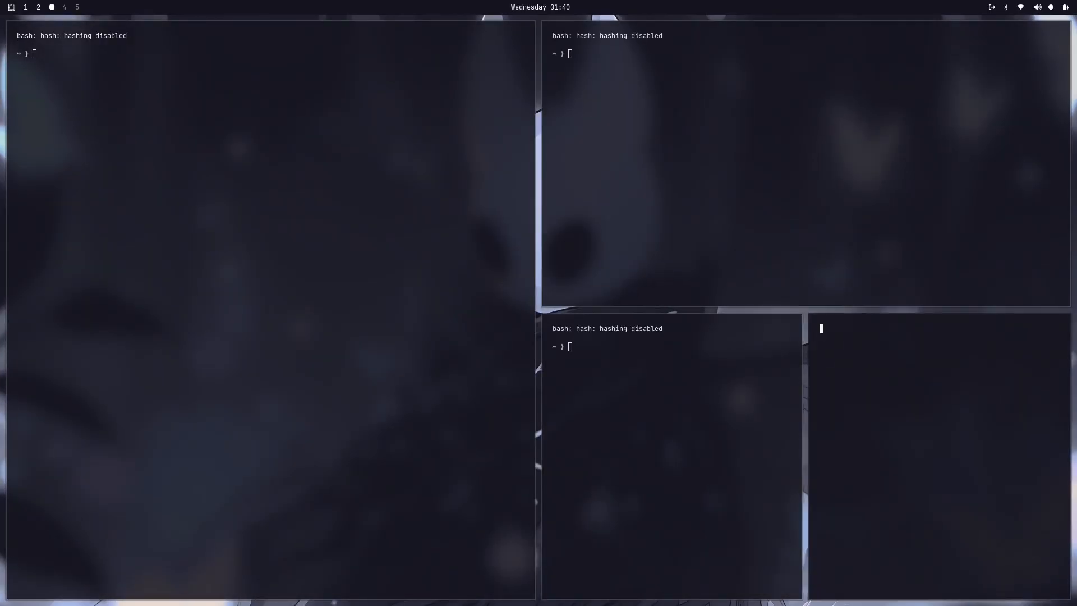
pyautogui.press('super+Return')
# Step: Fill workspace 3 with nine progressively smaller tiled terminals and close all of them
pyautogui.press('super+Return')
pyautogui.press('super+q')
pyautogui.press('super+q')
pyautogui.press('super+q')
pyautogui.press('super+q')
pyautogui.press('super+q')
pyautogui.press('super+q')
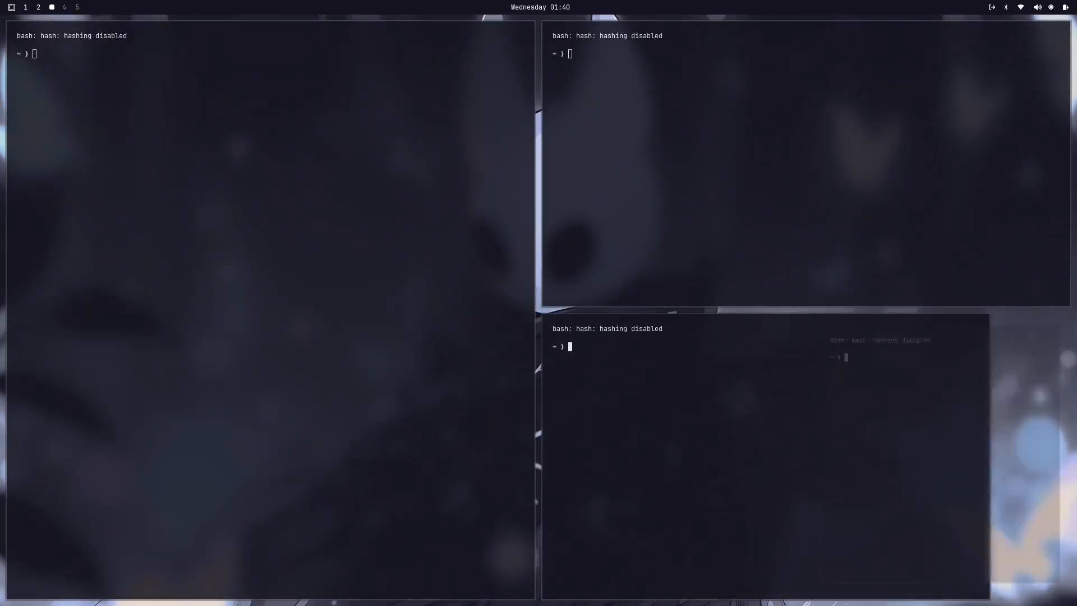
pyautogui.press('super+Return')
pyautogui.press('super+Return')
pyautogui.press('super+Return')
pyautogui.press('super+Return')
pyautogui.press('super+Return')
pyautogui.press('super+Return')
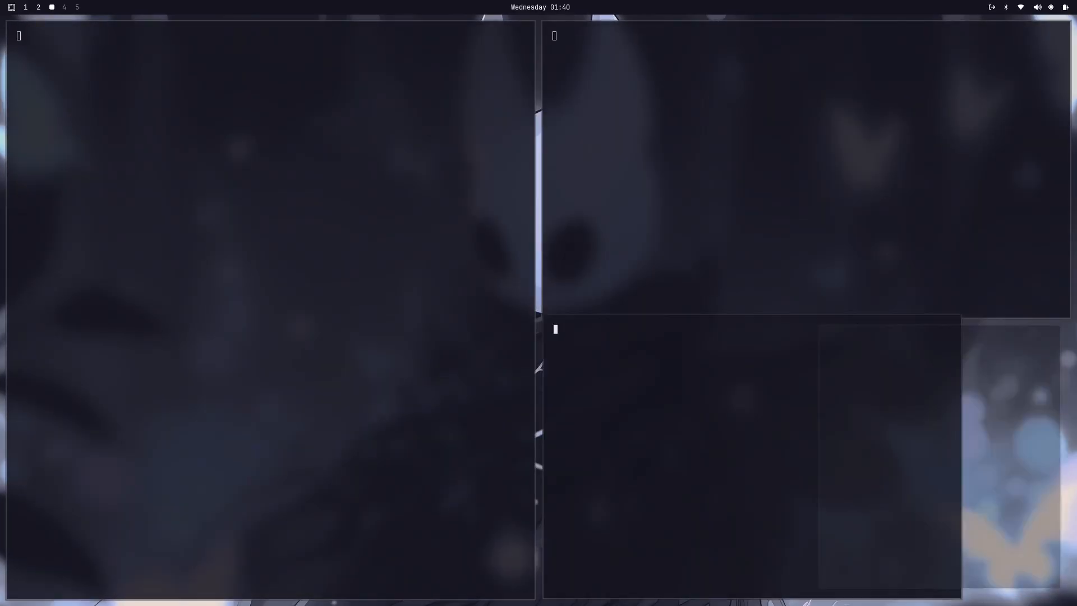
pyautogui.press('super+Return')
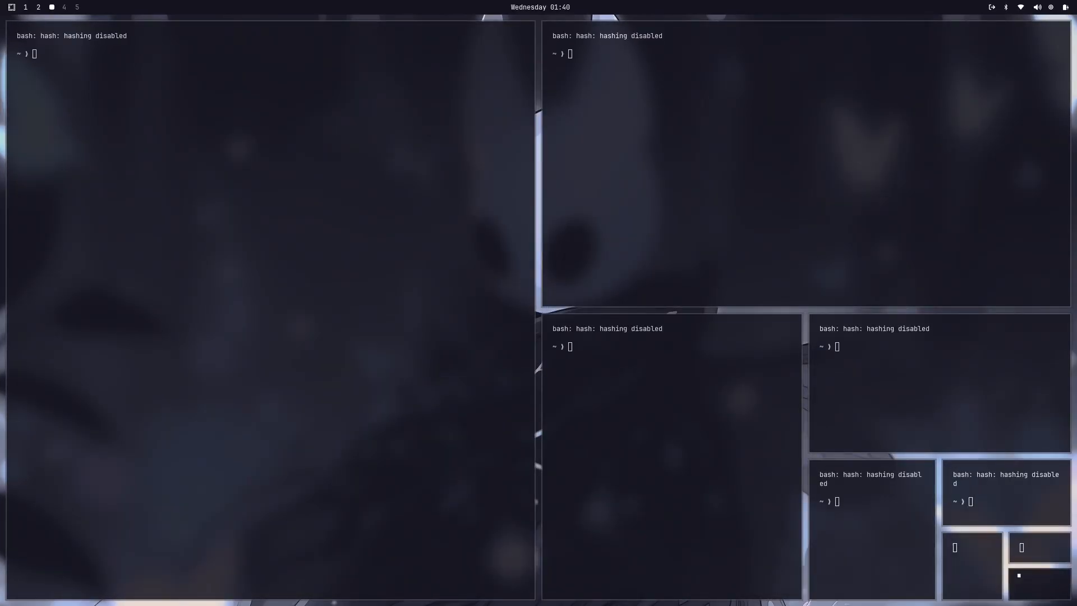
pyautogui.press('super+q')
pyautogui.press('super+q')
pyautogui.press('super+q')
pyautogui.press('super+q')
pyautogui.press('super+q')
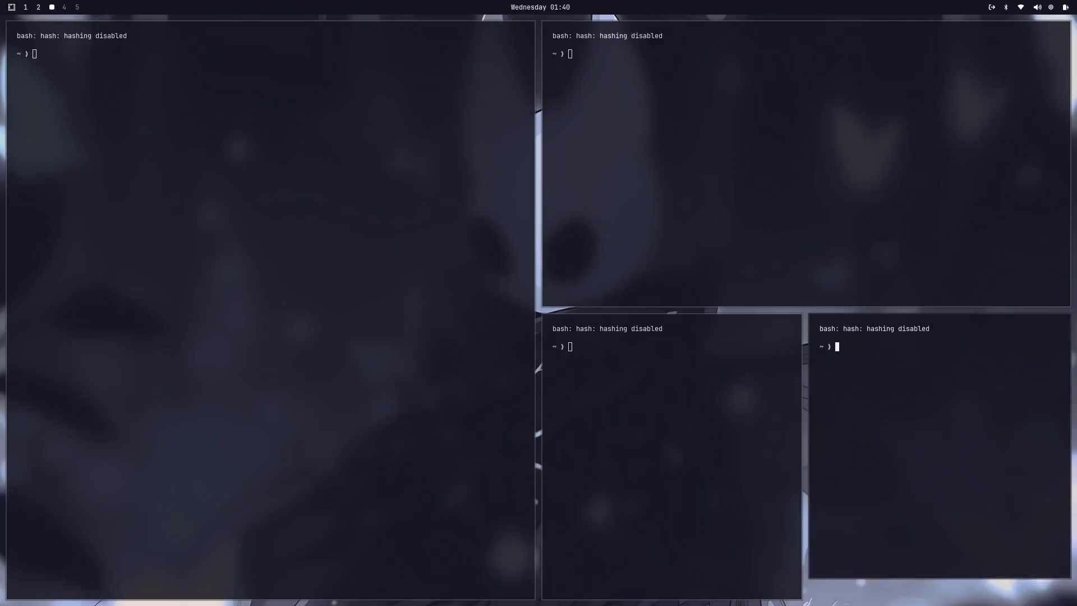
pyautogui.press('super+q')
pyautogui.press('super+q')
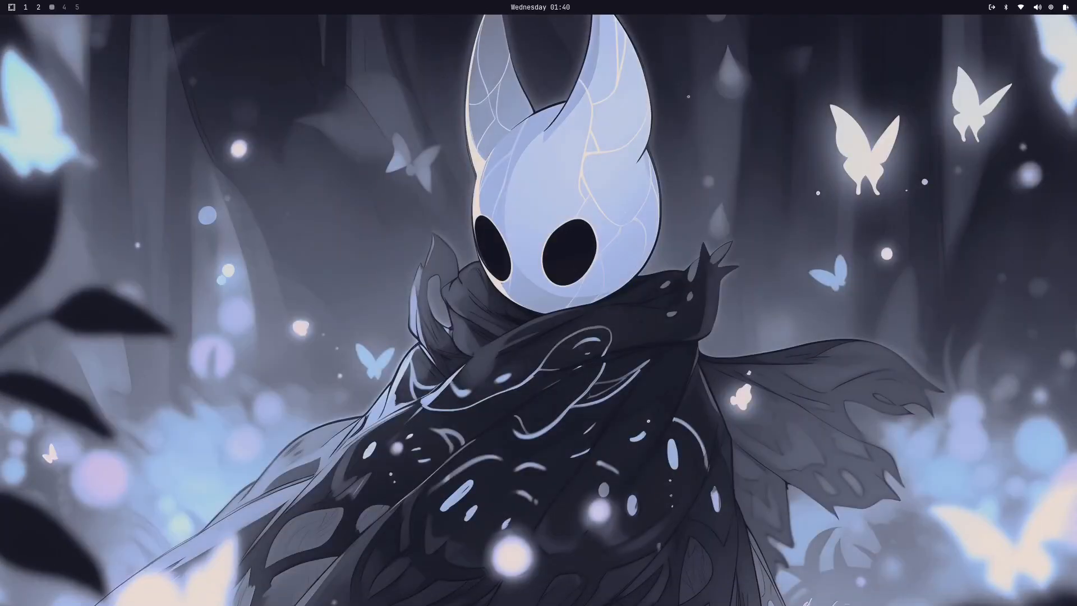
# Step: Open a fresh set of eight tiled terminals on workspace 3 and clear the workspace again
pyautogui.press('super+Return')
pyautogui.press('super+Return')
pyautogui.press('super+Return')
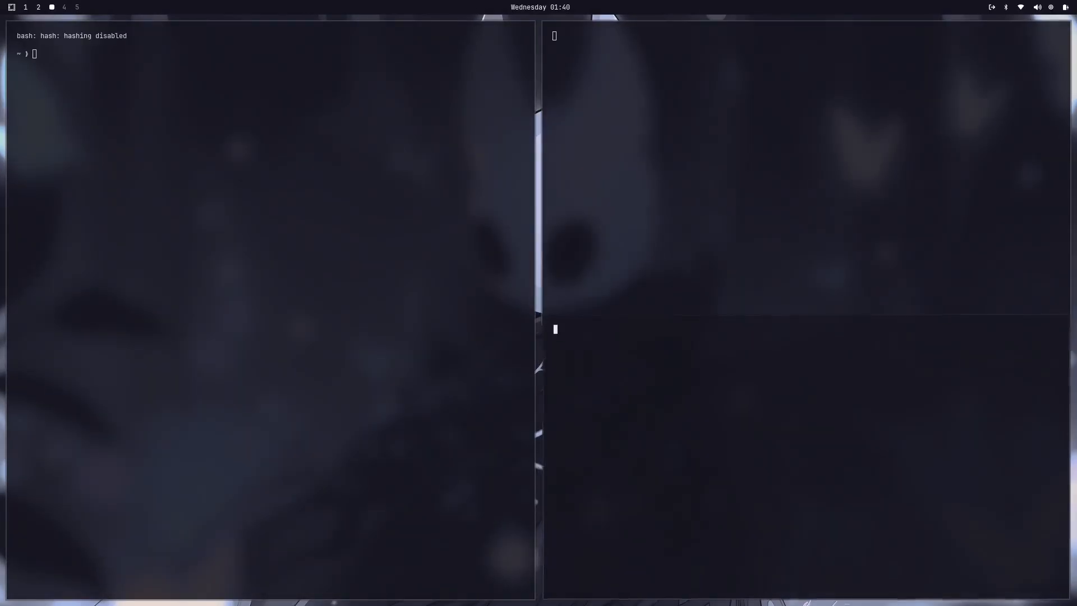
pyautogui.press('super+Return')
pyautogui.press('super+Return')
pyautogui.press('super+Return')
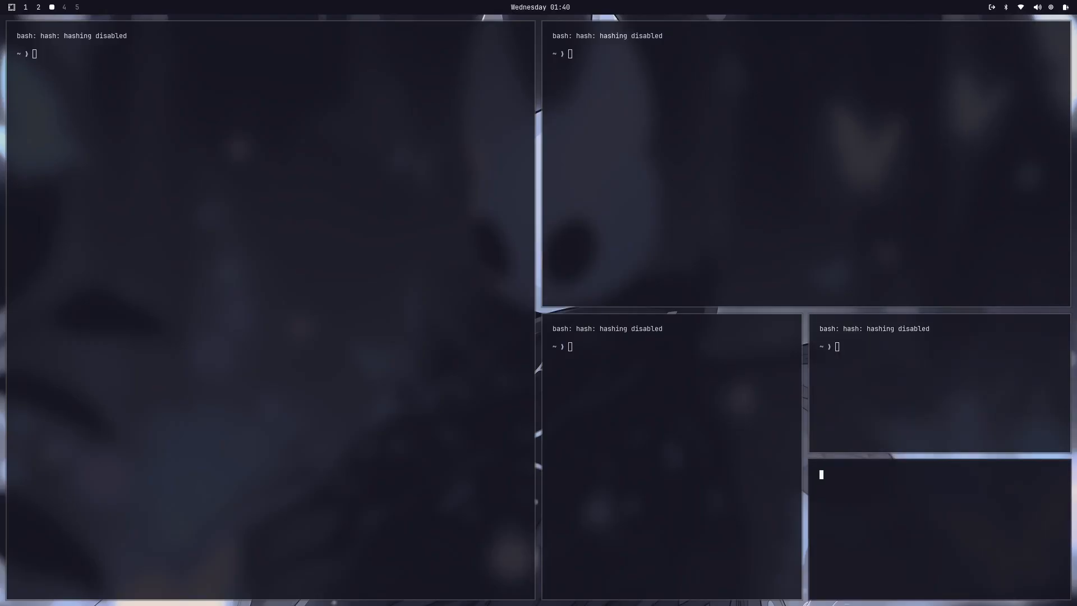
pyautogui.press('super+Return')
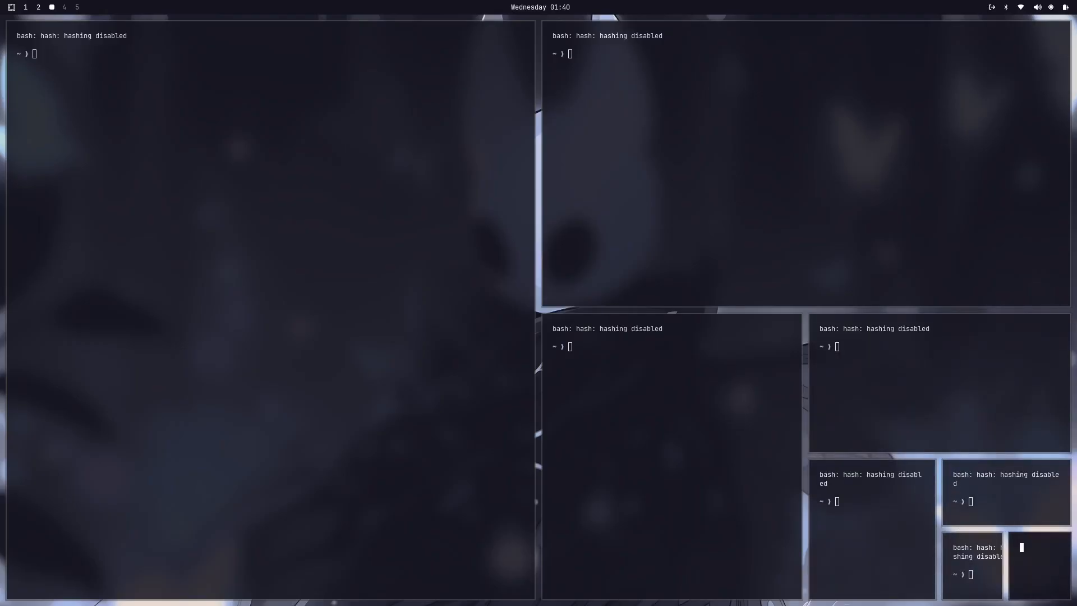
pyautogui.press('super+q')
pyautogui.press('super+q')
pyautogui.press('super+q')
pyautogui.press('super+q')
pyautogui.press('super+q')
pyautogui.press('super+q')
pyautogui.press('super+q')
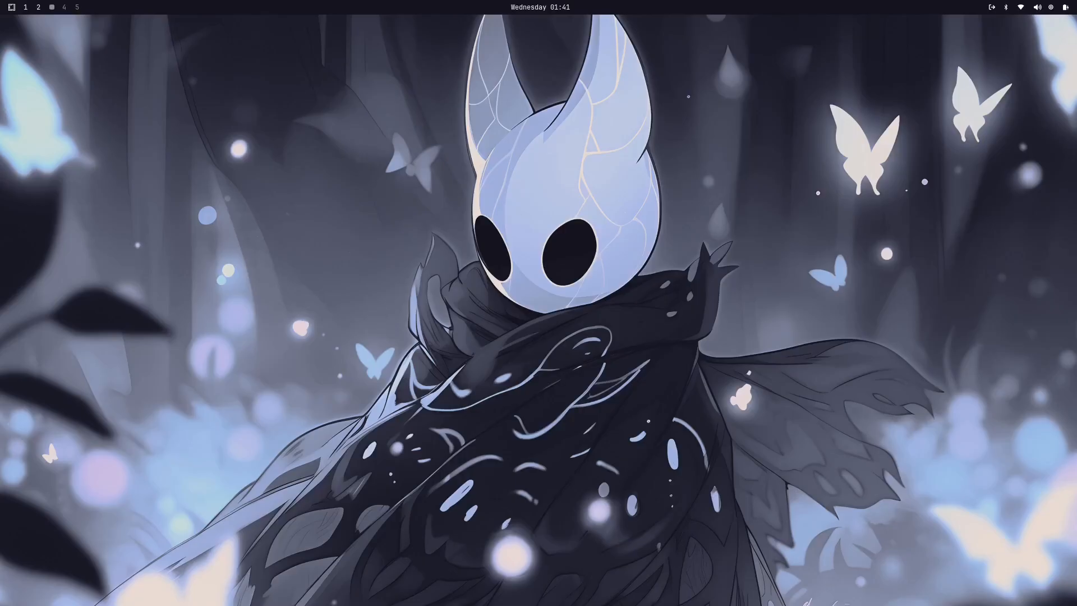
# Step: Browse the list of desktop themes and apply the Everforest theme
pyautogui.press('super+ctrl+shift+space')
pyautogui.scroll(-3, 535, 220)
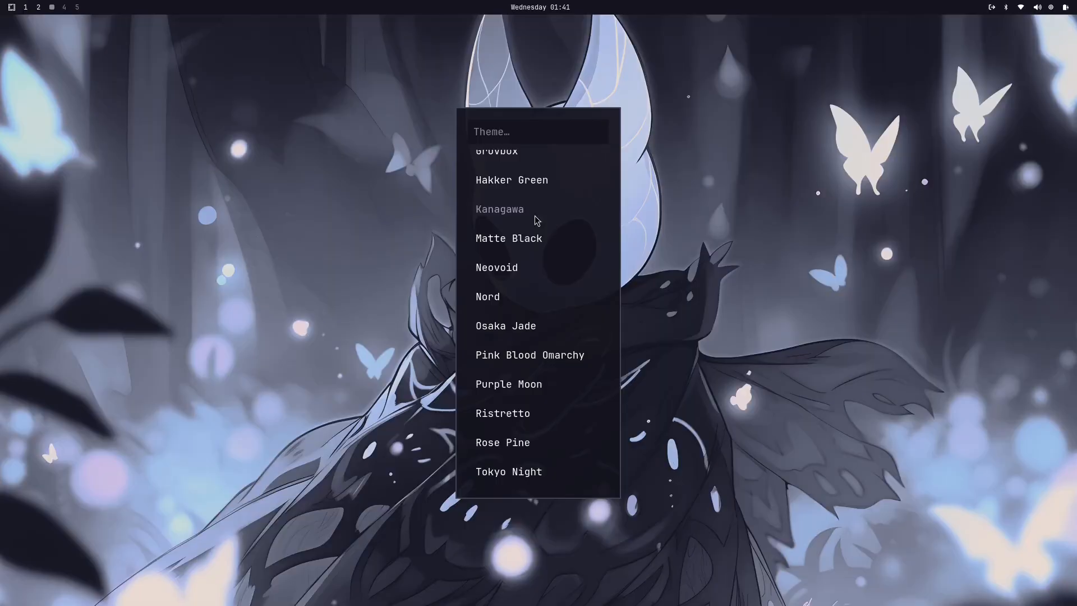
pyautogui.scroll(3, 534, 432)
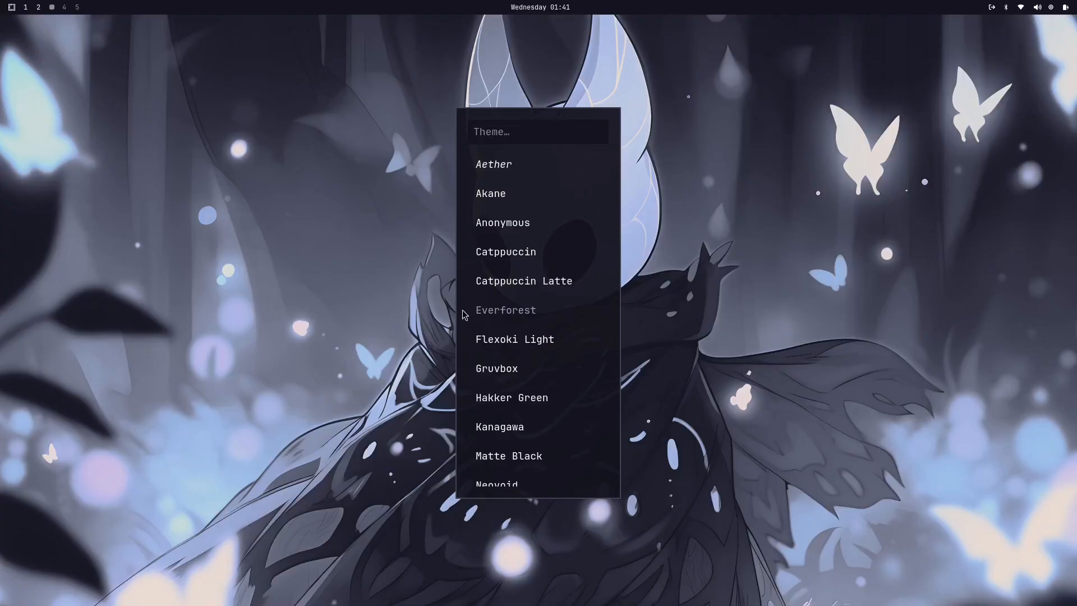
pyautogui.click(523, 314)
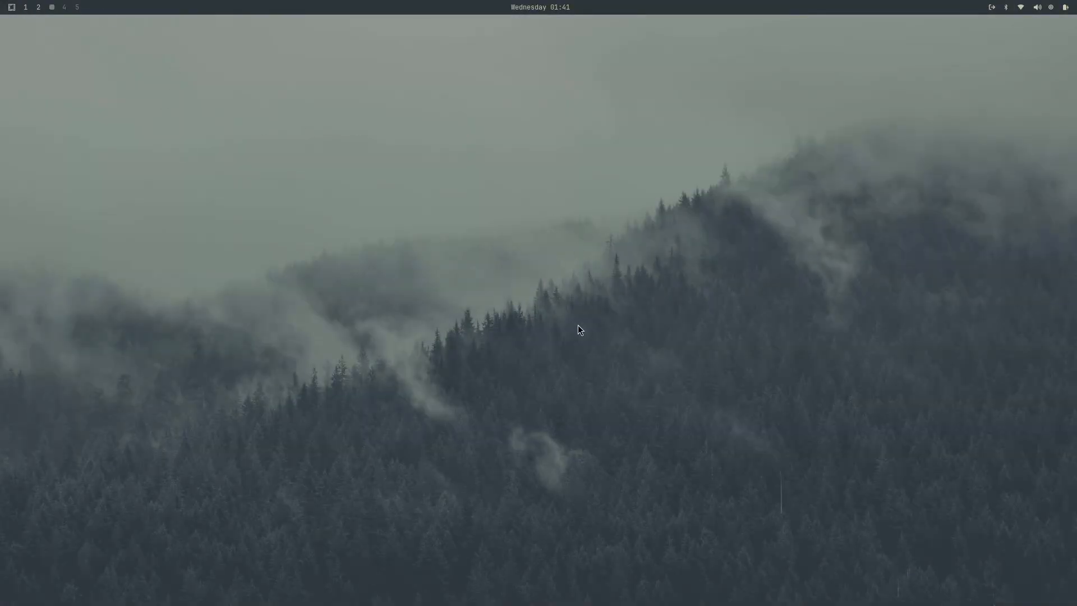
# Step: Check how the Everforest theme looks on workspaces 2 and 1, and return to workspace 3
pyautogui.press('super+2')
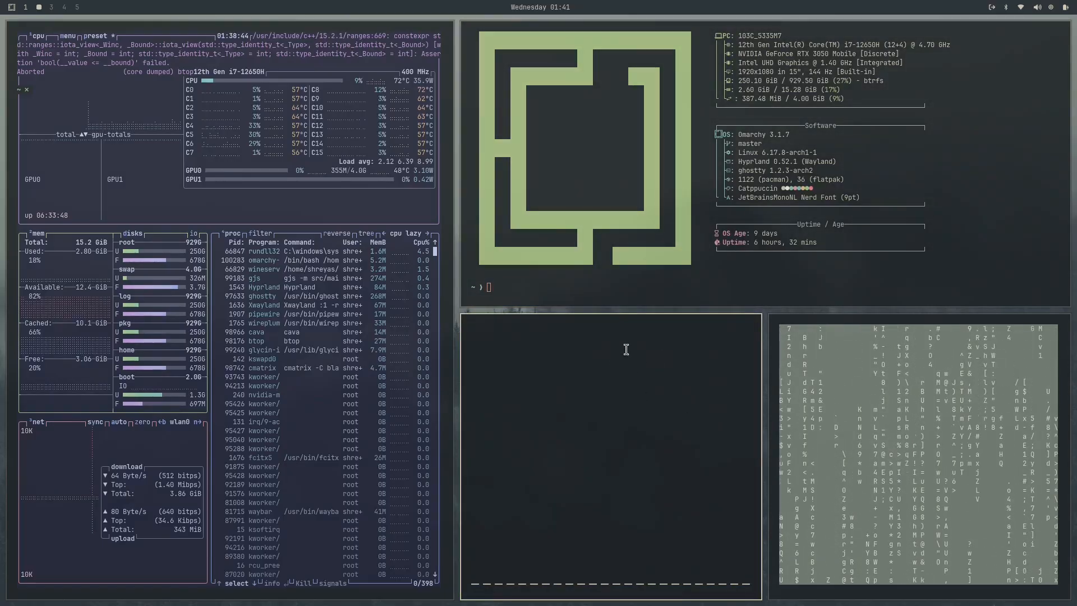
pyautogui.press('super+2')
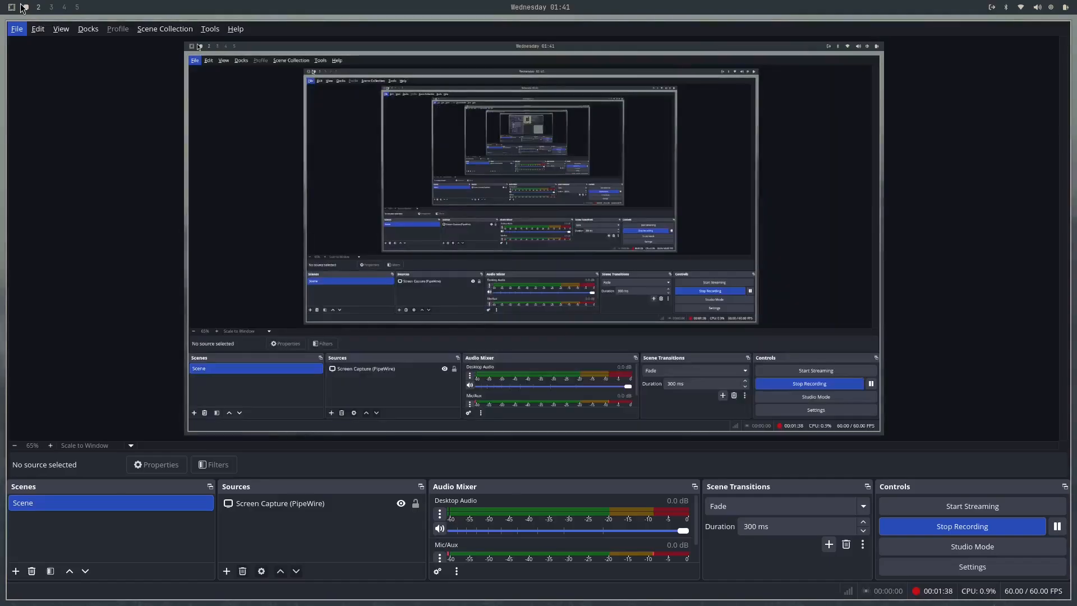
pyautogui.press('super+3')
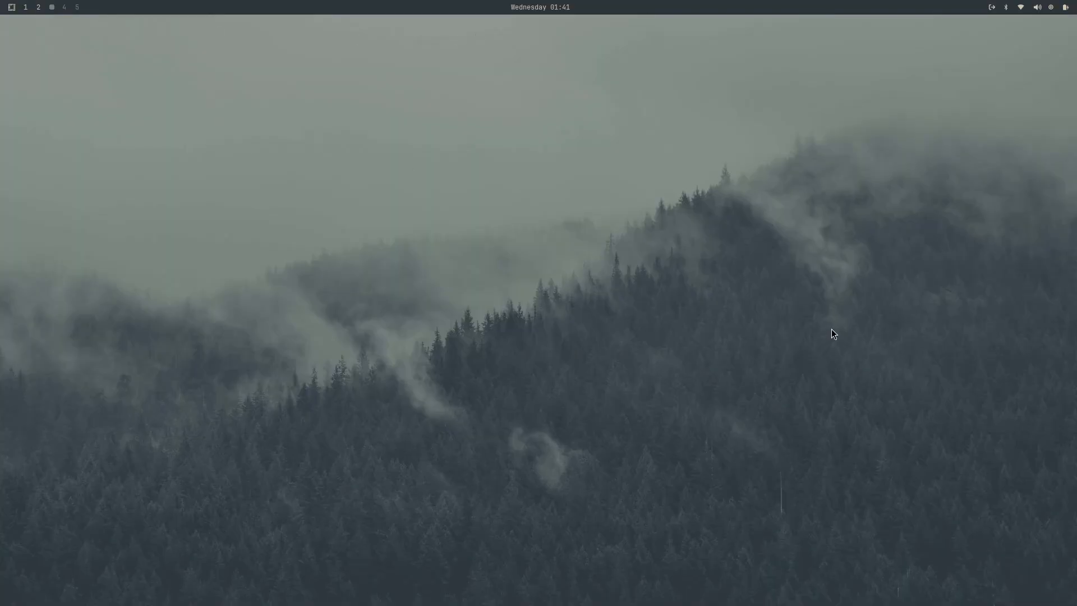
# Step: Look through the installed applications in the compact application launcher and dismiss it
pyautogui.press('super+r')
pyautogui.scroll(-3, 454, 323)
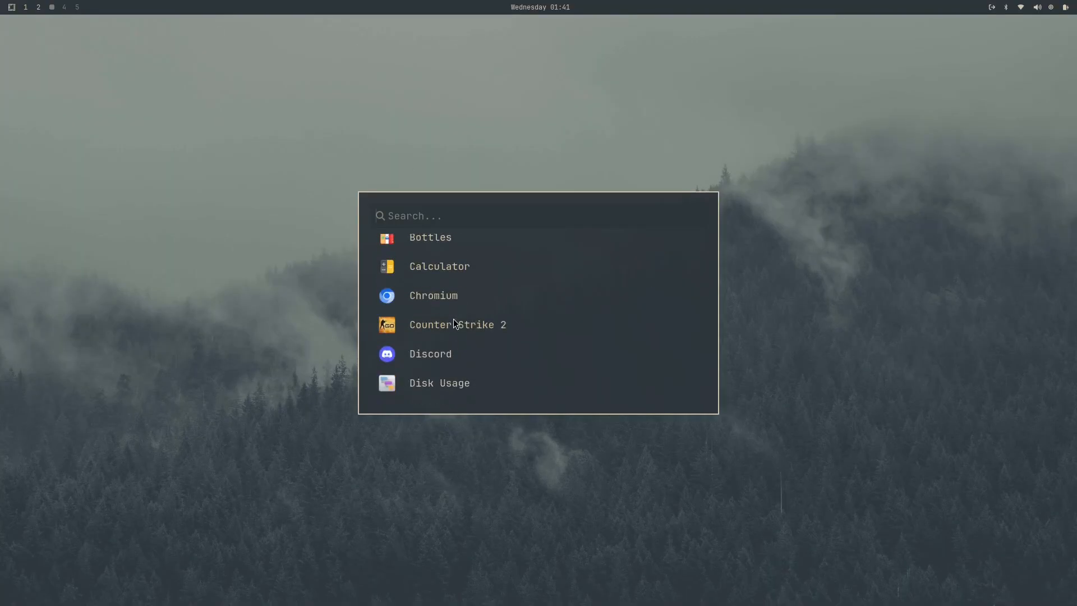
pyautogui.scroll(-9, 584, 306)
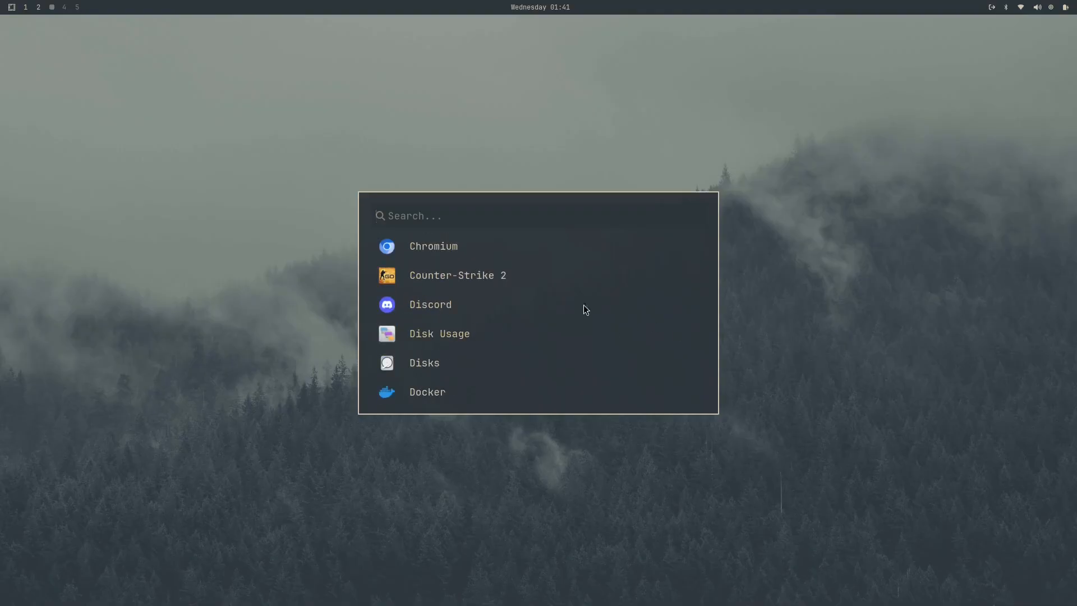
pyautogui.scroll(-4, 557, 345)
pyautogui.press('Escape')
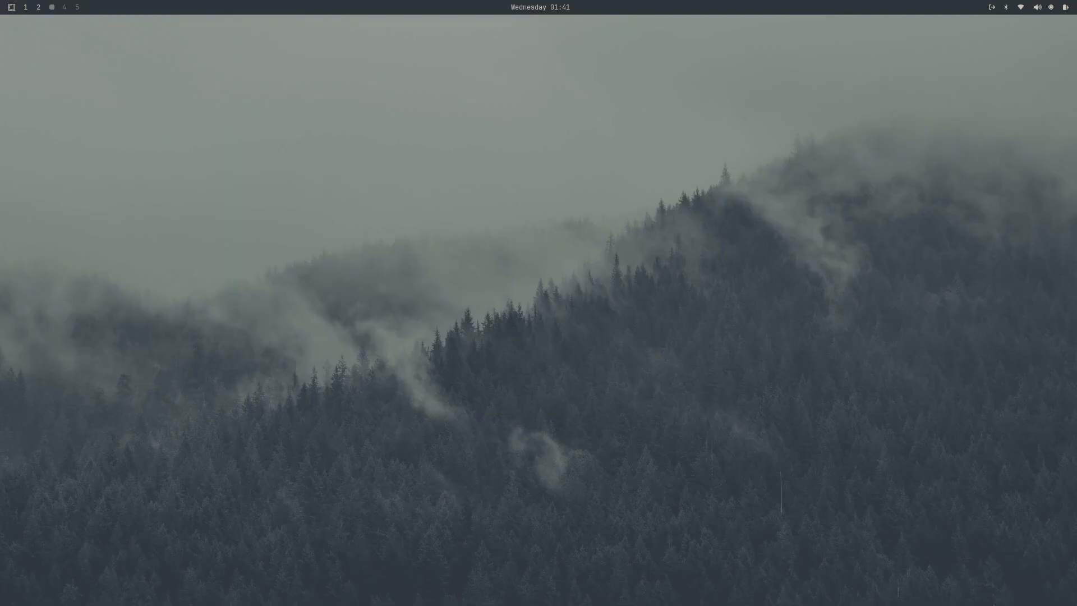
pyautogui.press('super+r')
pyautogui.scroll(-4, 501, 306)
pyautogui.scroll(-20, 501, 306)
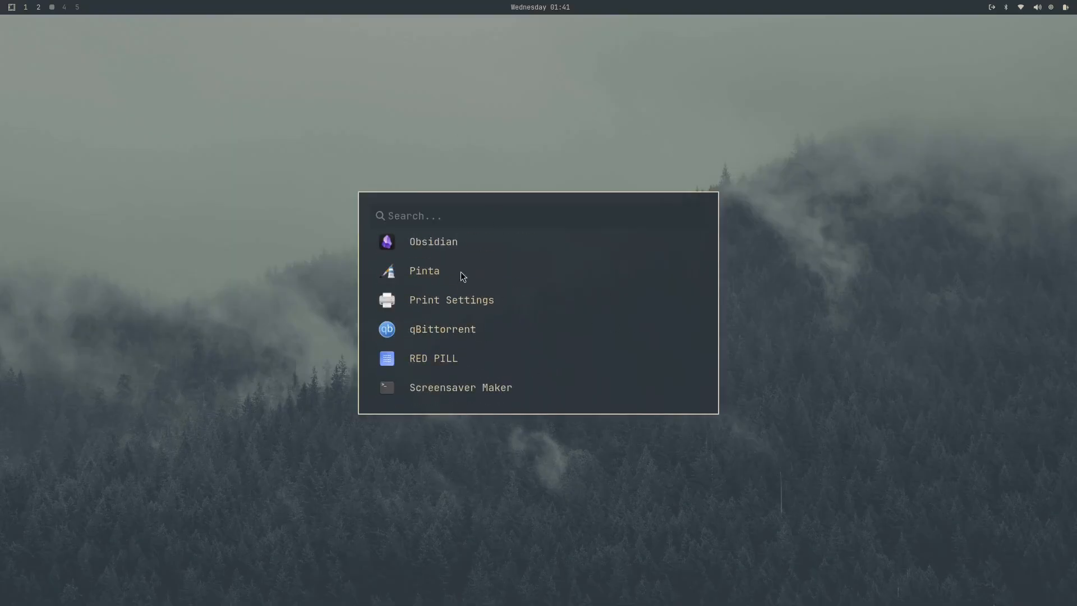
pyautogui.scroll(10, 484, 268)
pyautogui.press('Escape')
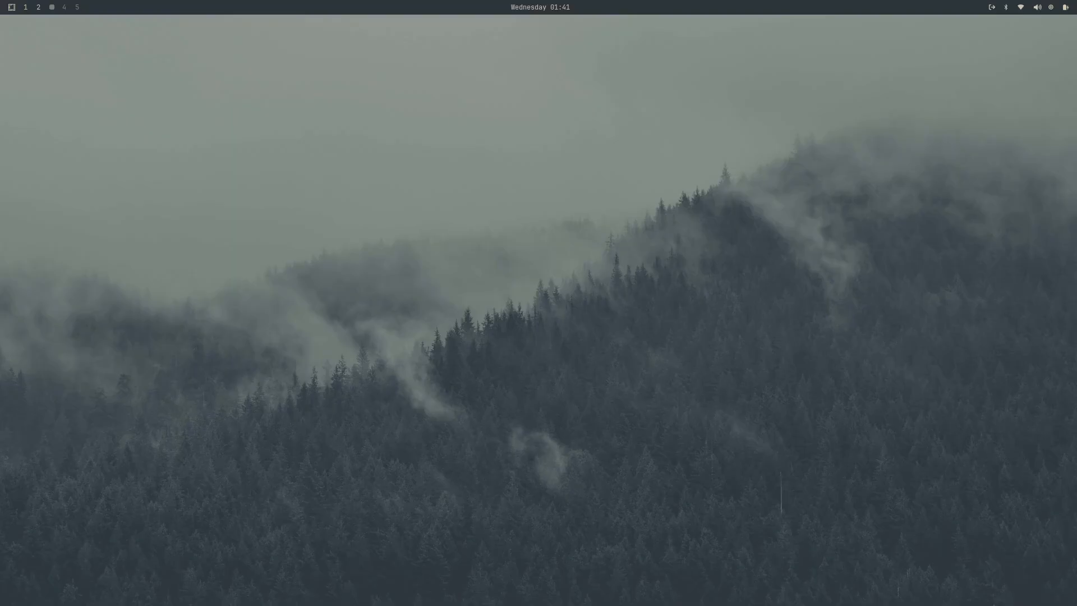
# Step: Change the desktop theme to Catppuccin
pyautogui.press('super+ctrl+shift+space')
pyautogui.press('Escape')
pyautogui.press('super+ctrl+shift+space')
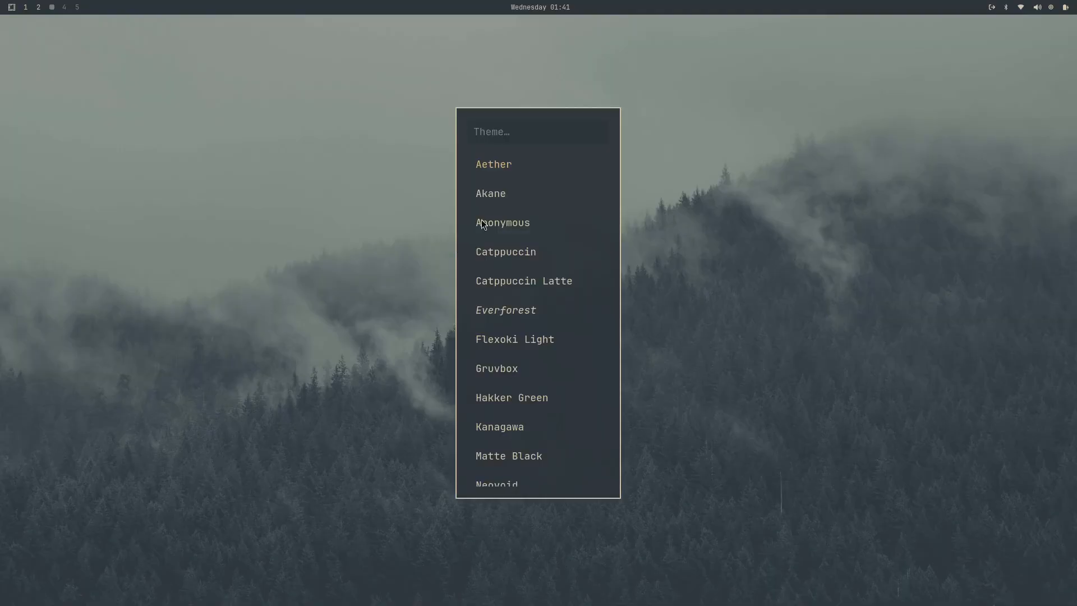
pyautogui.click(491, 247)
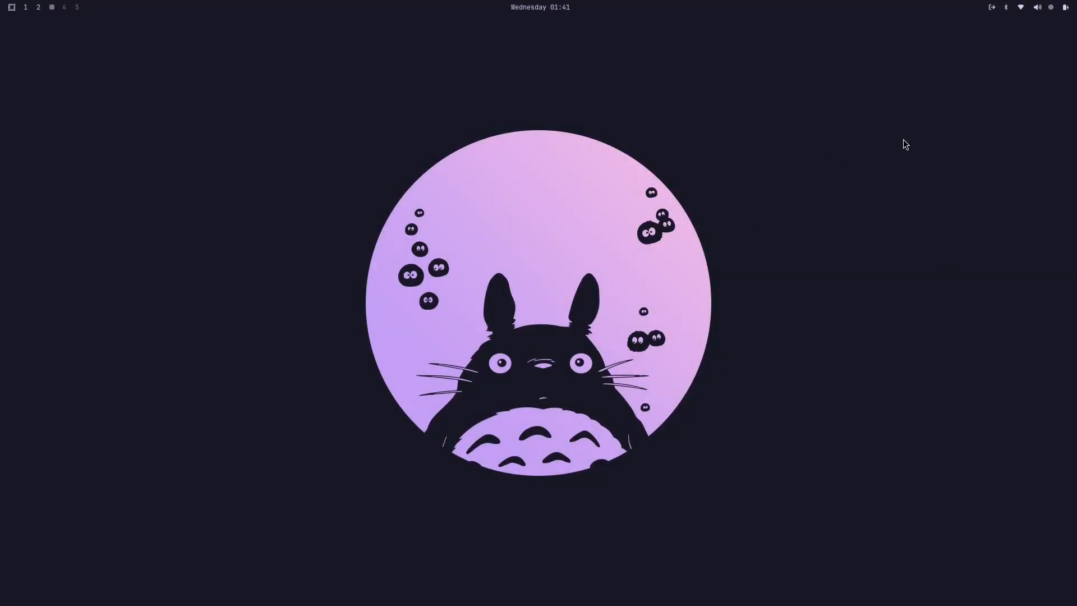
# Step: Check how the Catppuccin theme looks on workspaces 1 and 2, and return to the empty workspace 3
pyautogui.click(25, 8)
pyautogui.click(37, 7)
pyautogui.click(10, 6)
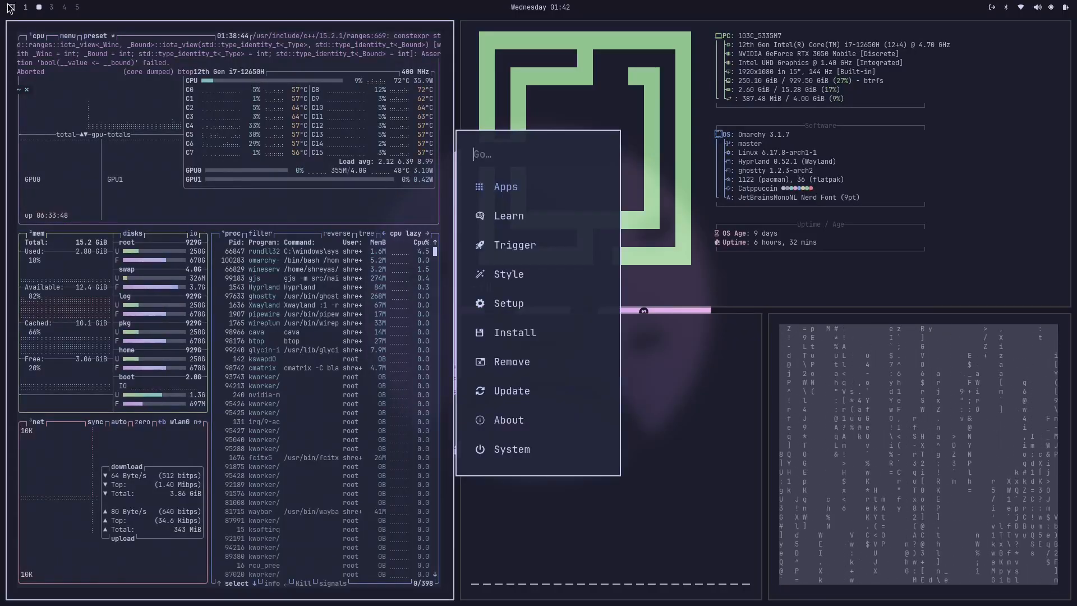
pyautogui.click(19, 10)
pyautogui.click(26, 9)
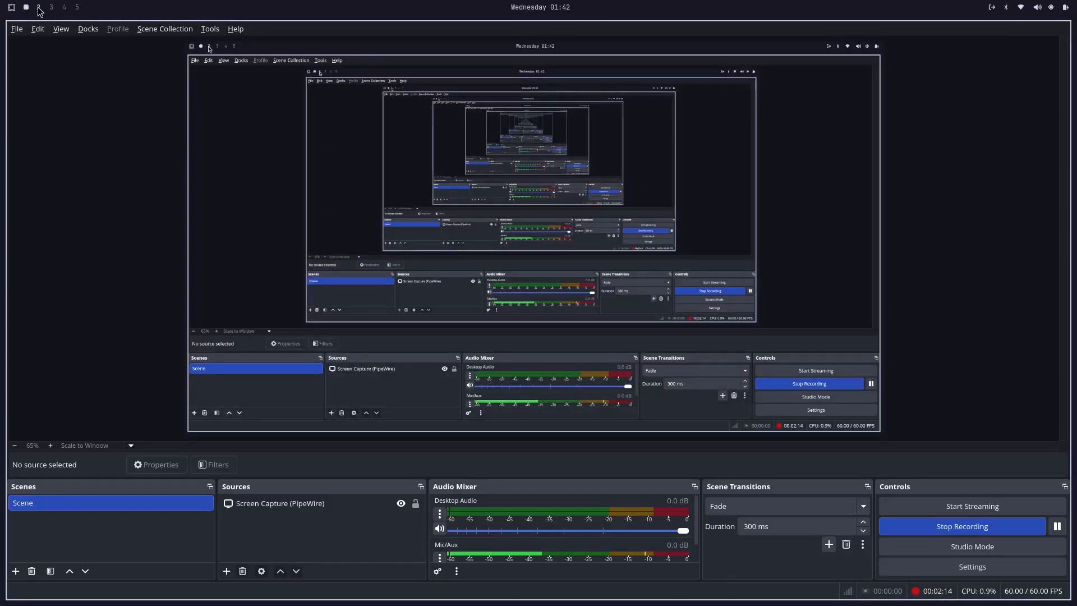
pyautogui.click(51, 6)
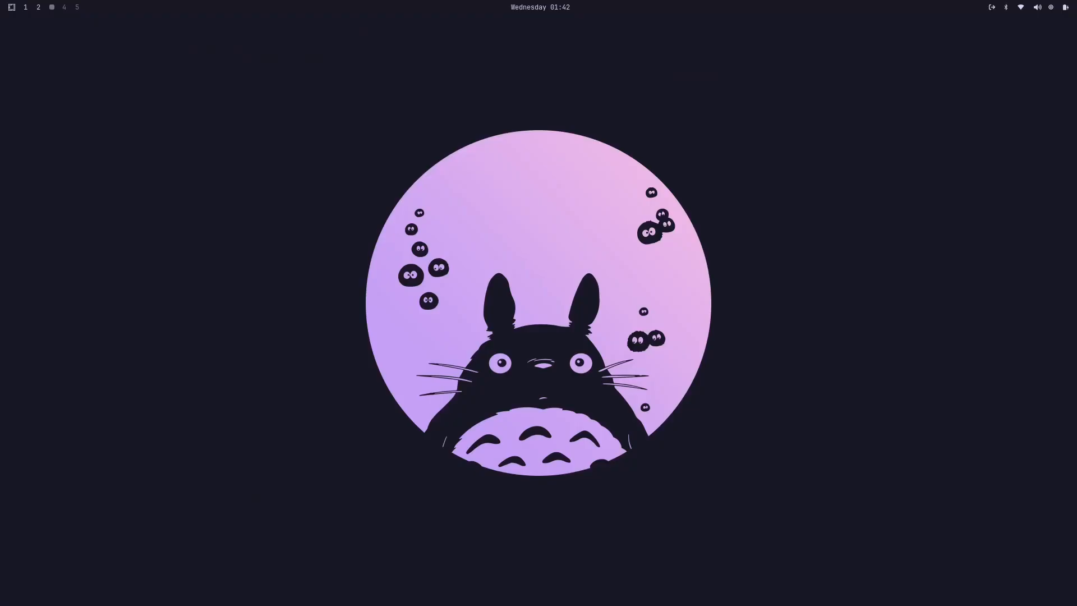
# Step: Cycle through the Catppuccin theme's backgrounds to the wallpaper of the horned, white-masked character among butterflies
pyautogui.press('ctrl+super+space')
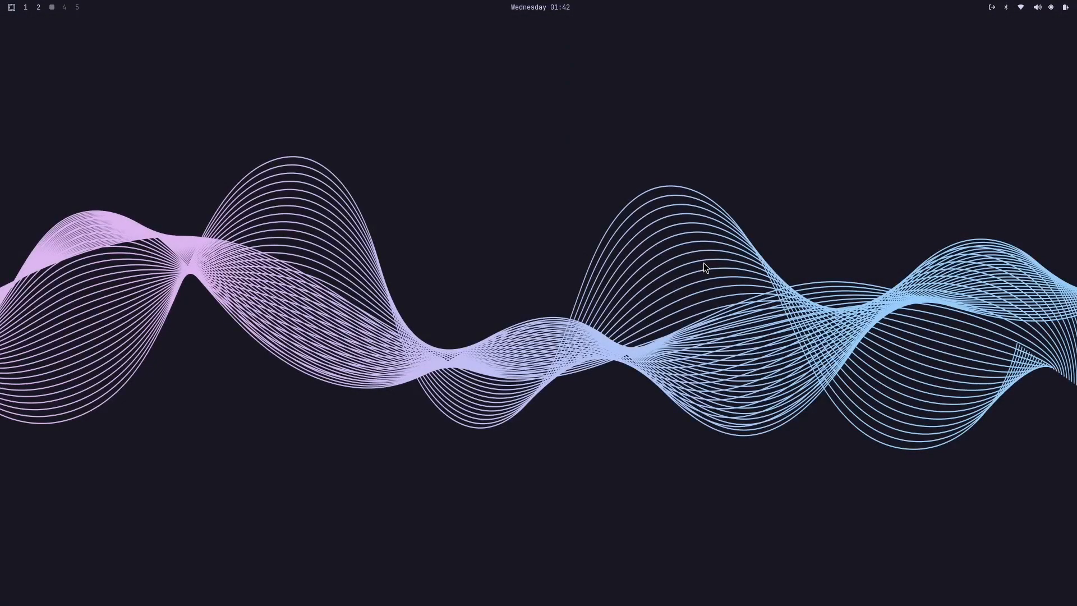
pyautogui.press('ctrl+super+space')
pyautogui.press('ctrl+super+space')
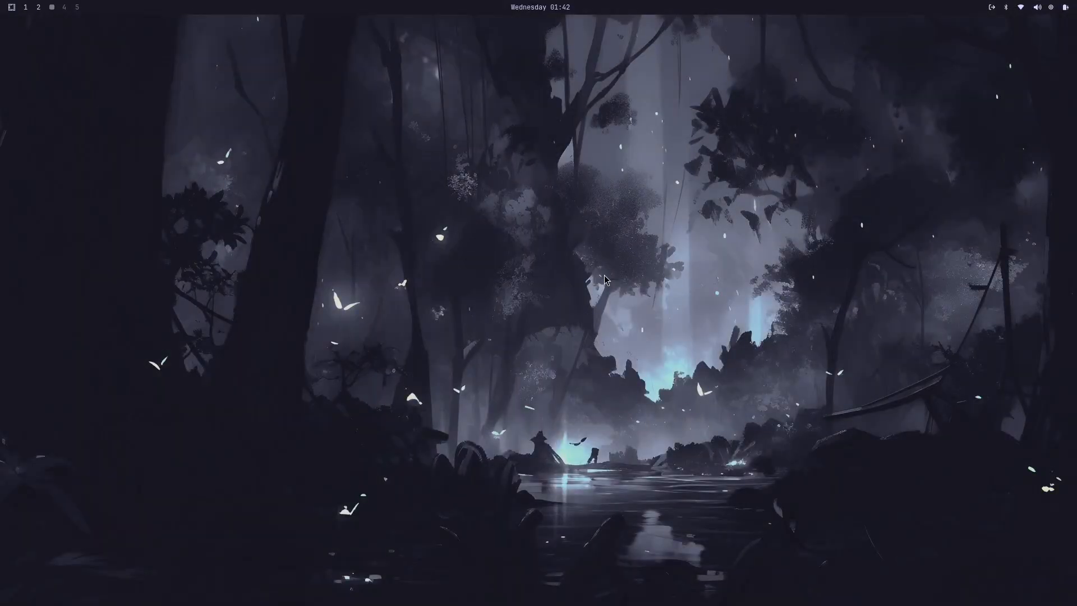
pyautogui.press('ctrl+super+space')
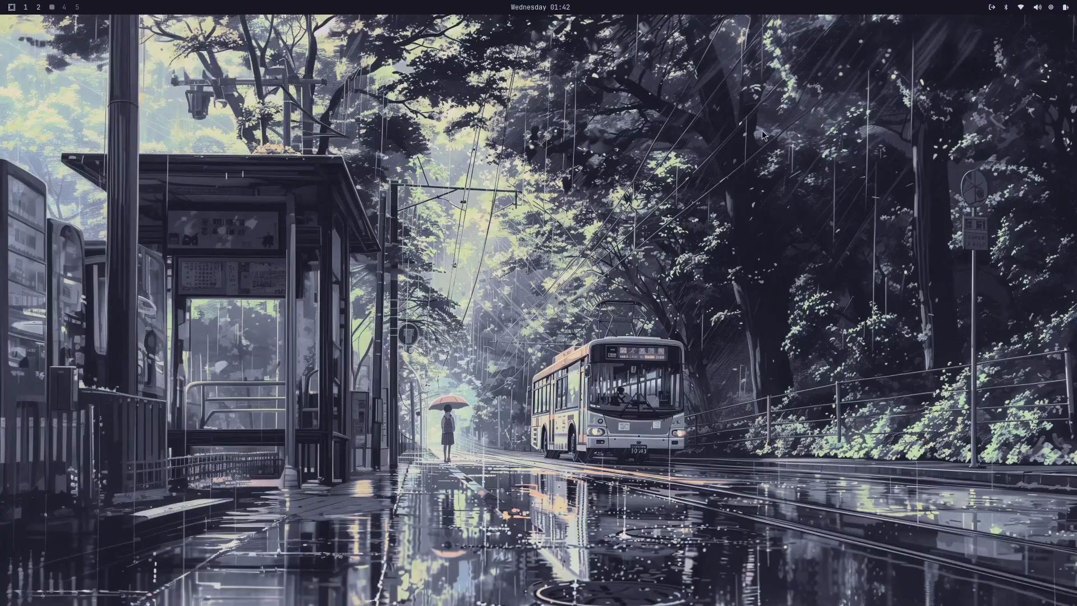
pyautogui.press('ctrl+super+space')
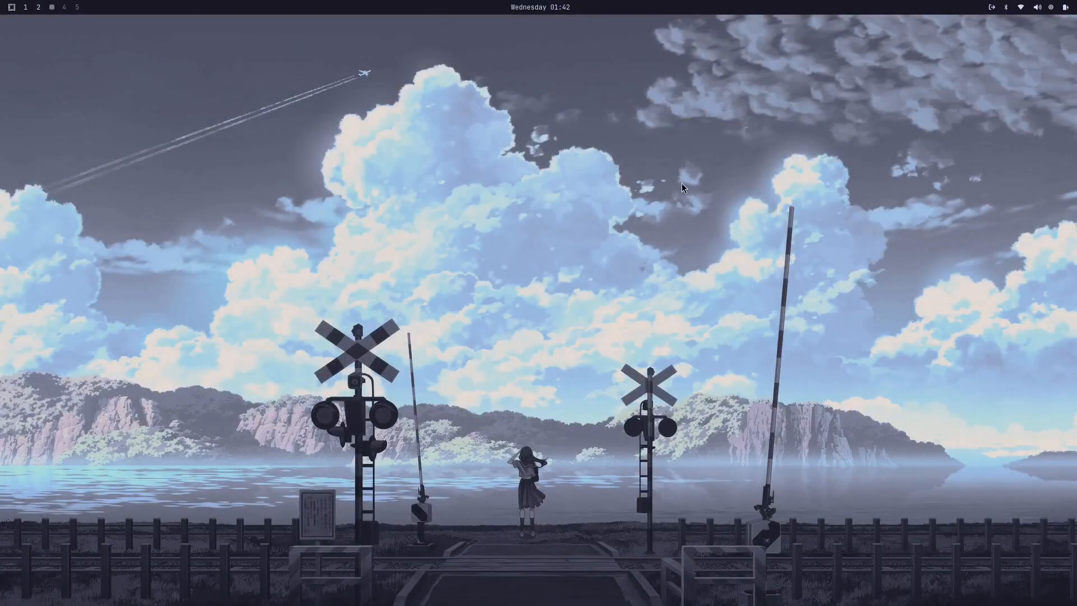
pyautogui.press('ctrl+super+space')
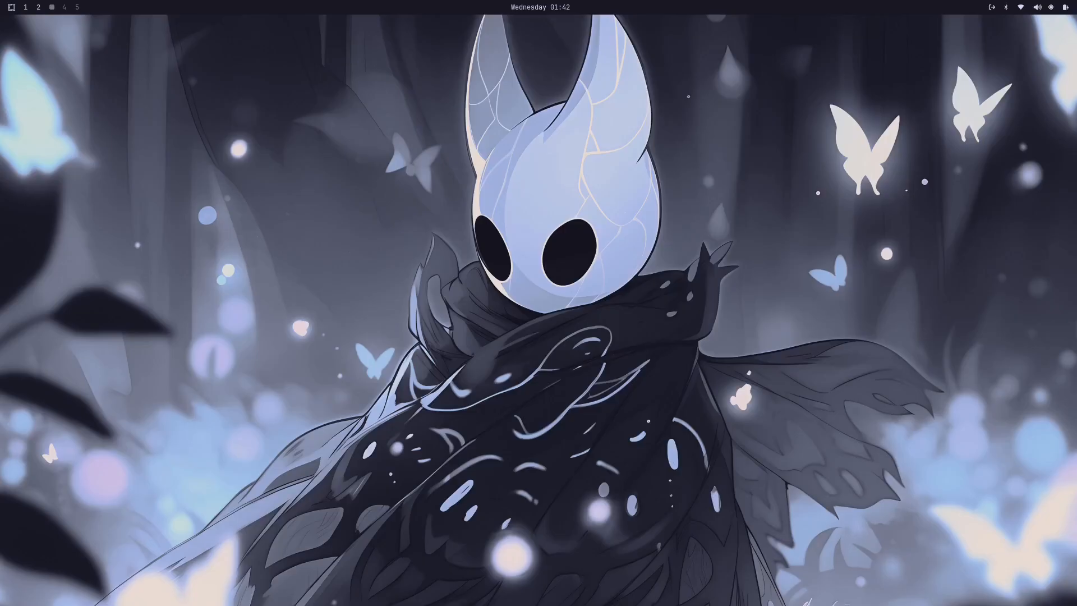
# Step: Launch Aether and load hollow-knight.jpg from the recent files as its wallpaper image
pyautogui.press('super+space')
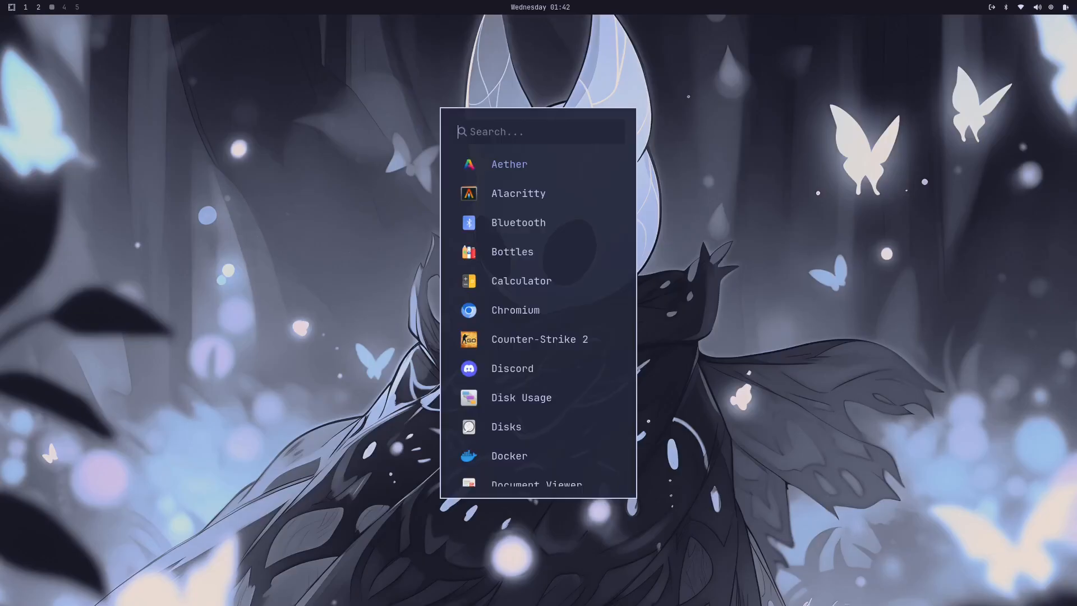
pyautogui.click(514, 168)
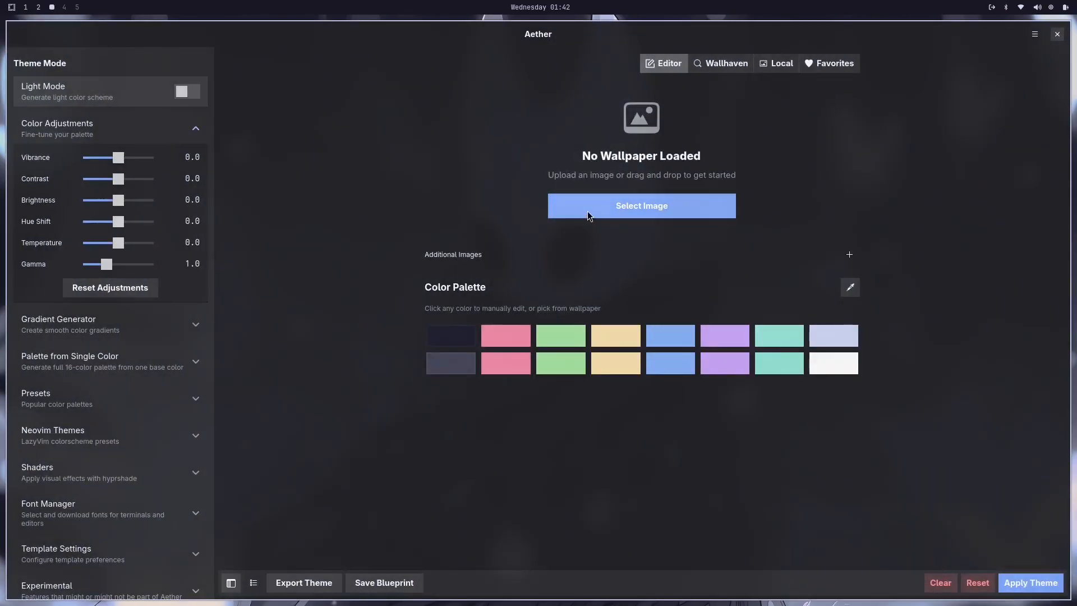
pyautogui.click(588, 213)
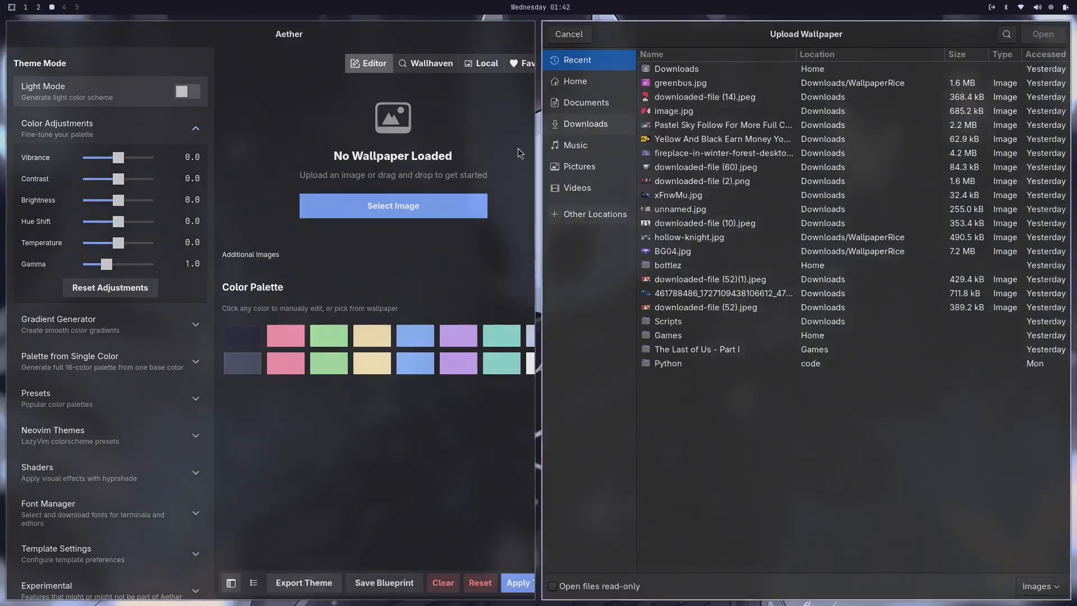
pyautogui.click(658, 238)
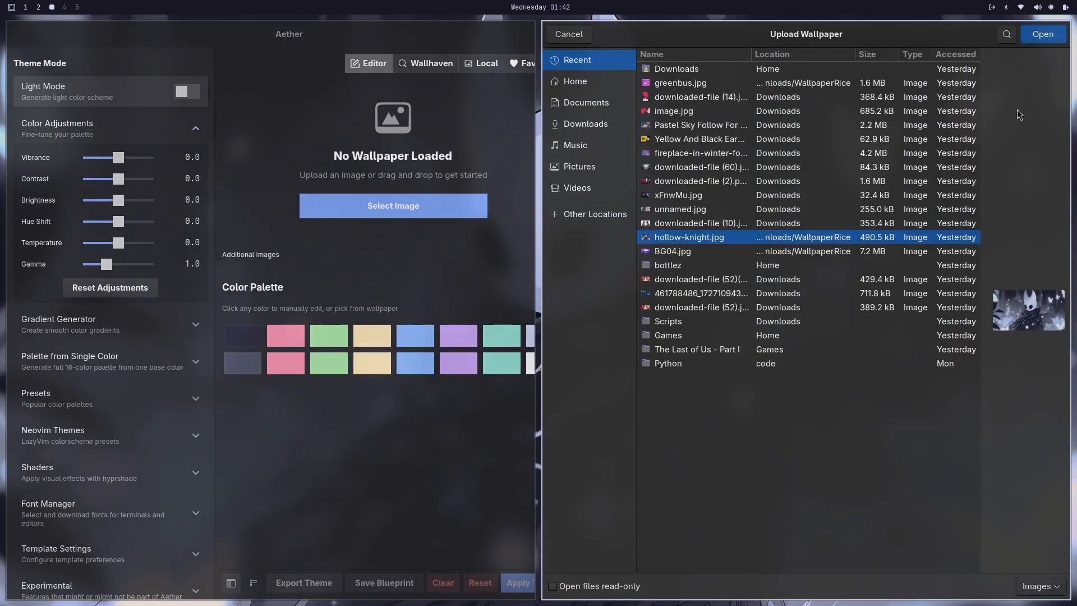
pyautogui.click(1041, 35)
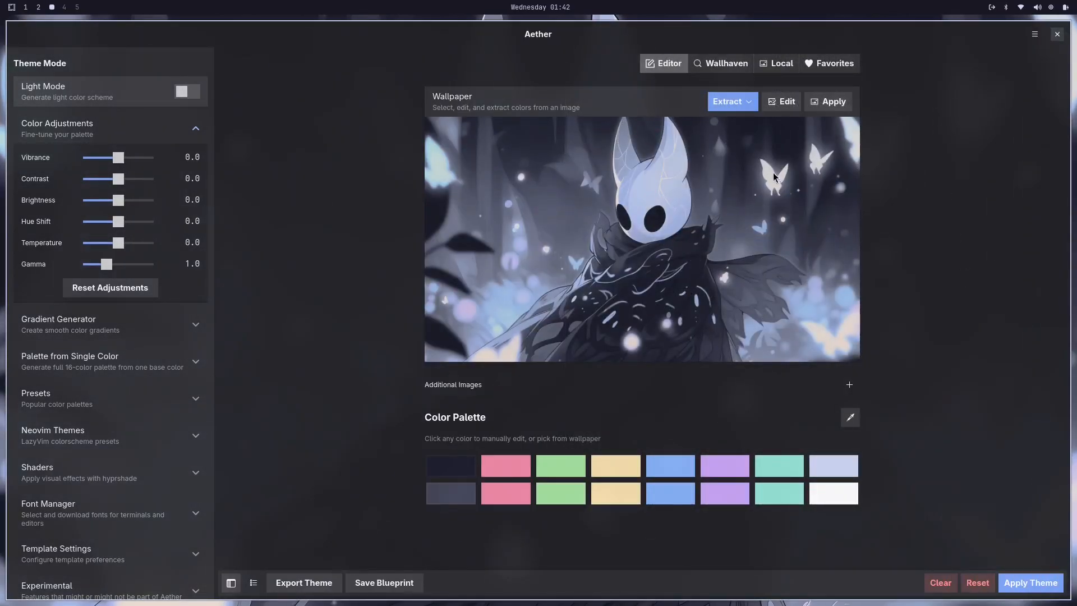
# Step: Generate the color palette from the wallpaper in Extract mode, apply it as the desktop theme, and close Aether
pyautogui.click(724, 102)
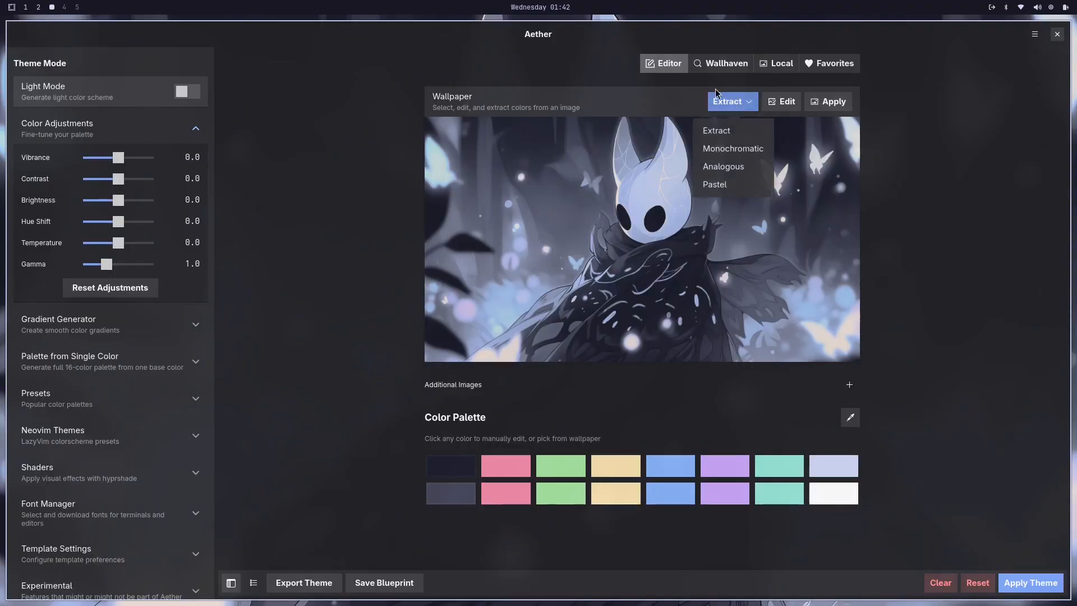
pyautogui.click(724, 129)
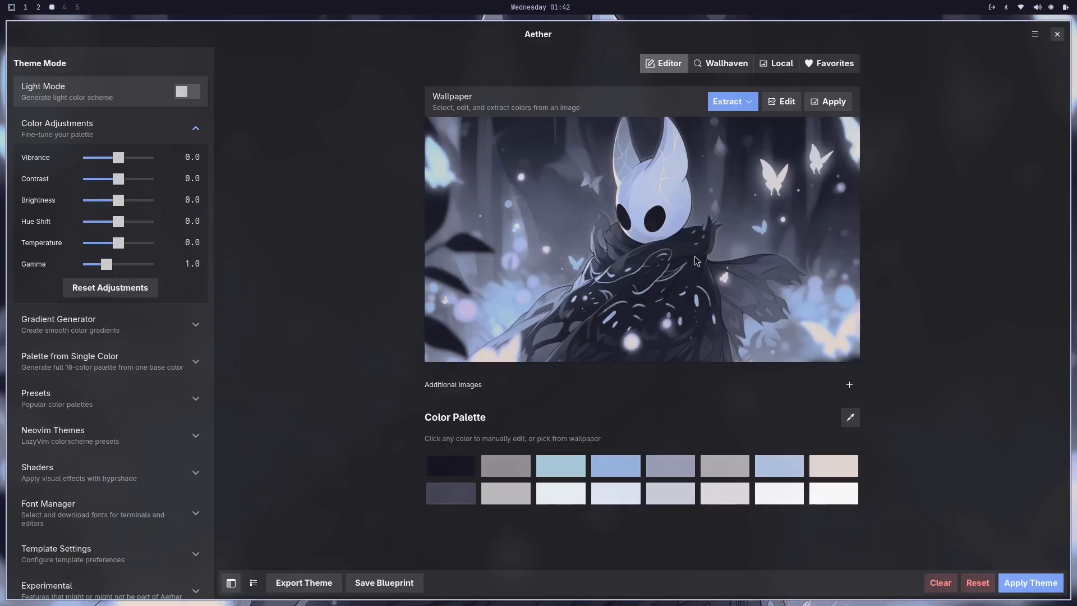
pyautogui.click(1019, 581)
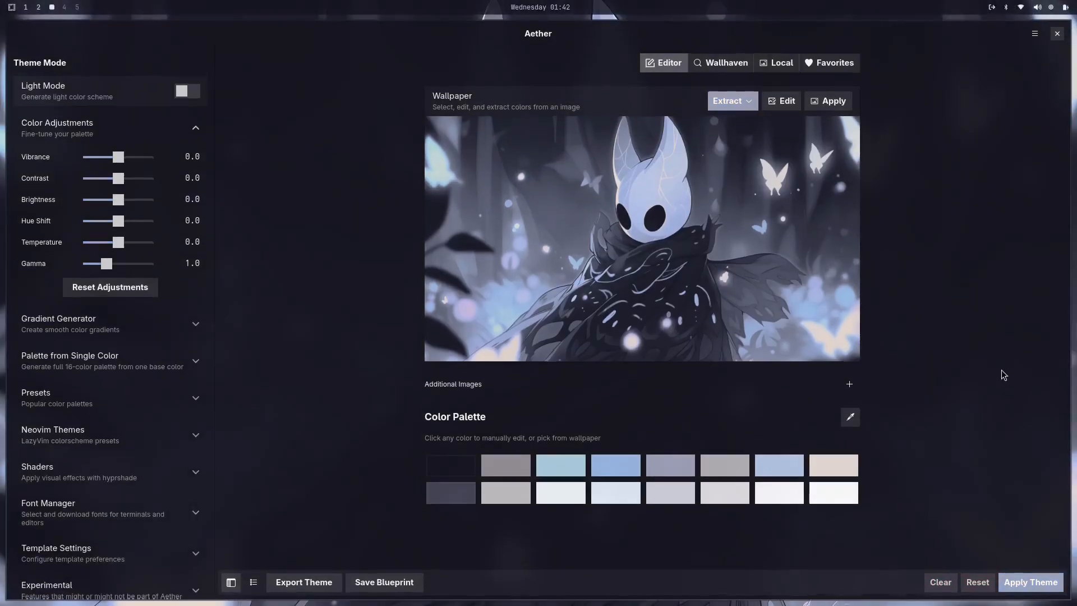
pyautogui.click(1057, 34)
# Step: Check how the extracted theme looks on workspaces 2 and 1, and return to the empty workspace 3
pyautogui.press('super+2')
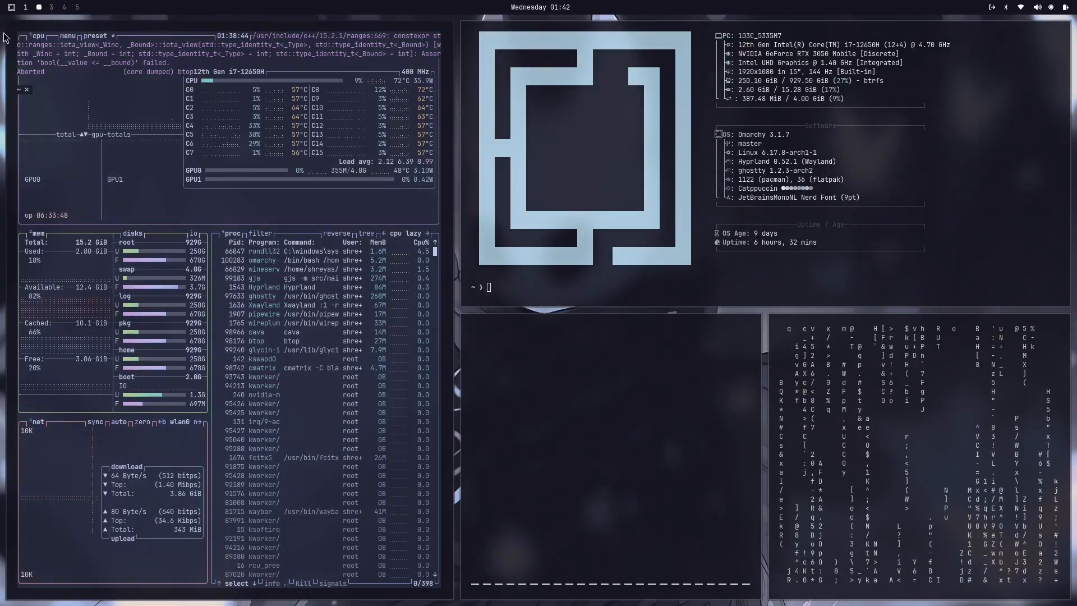
pyautogui.click(25, 8)
pyautogui.press('super+3')
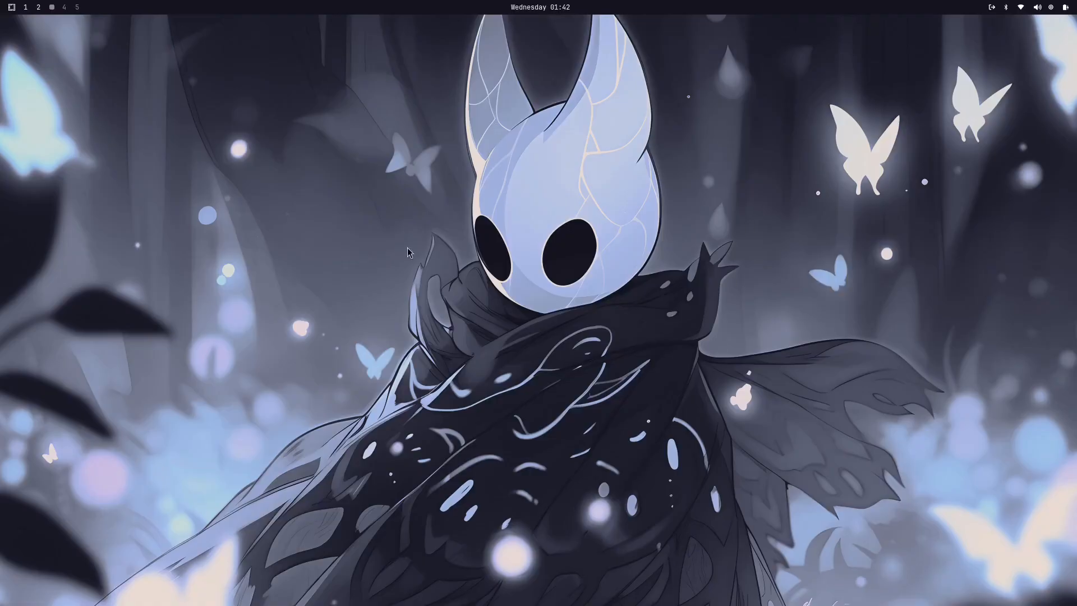
# Step: Bring up the Wi-Fi manager, cycle through its sections, and browse the known networks
pyautogui.click(1051, 7)
pyautogui.click(1021, 7)
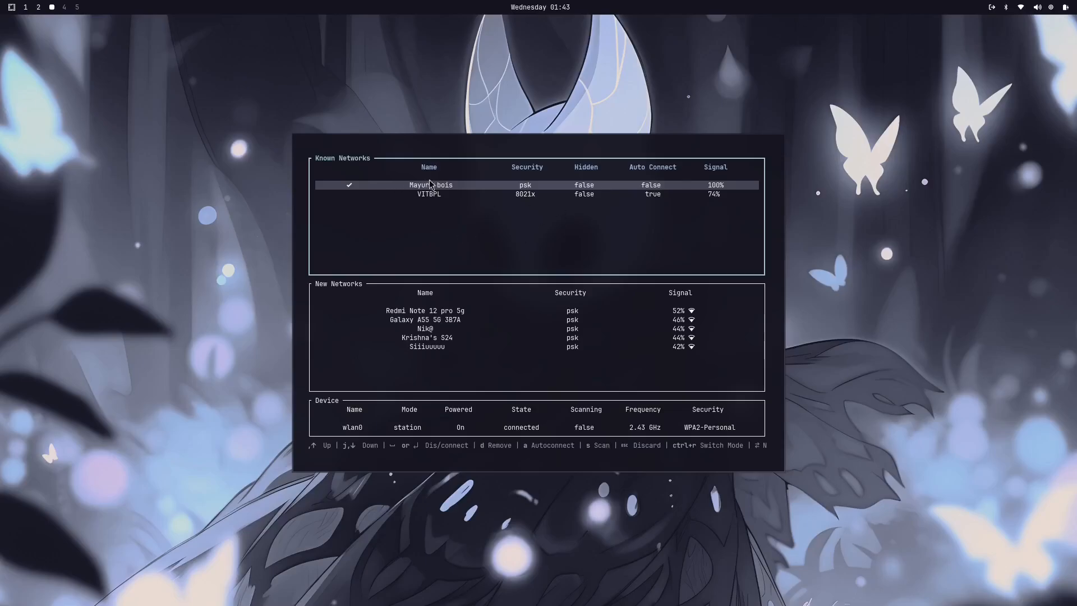
pyautogui.press('Tab')
pyautogui.press('Tab')
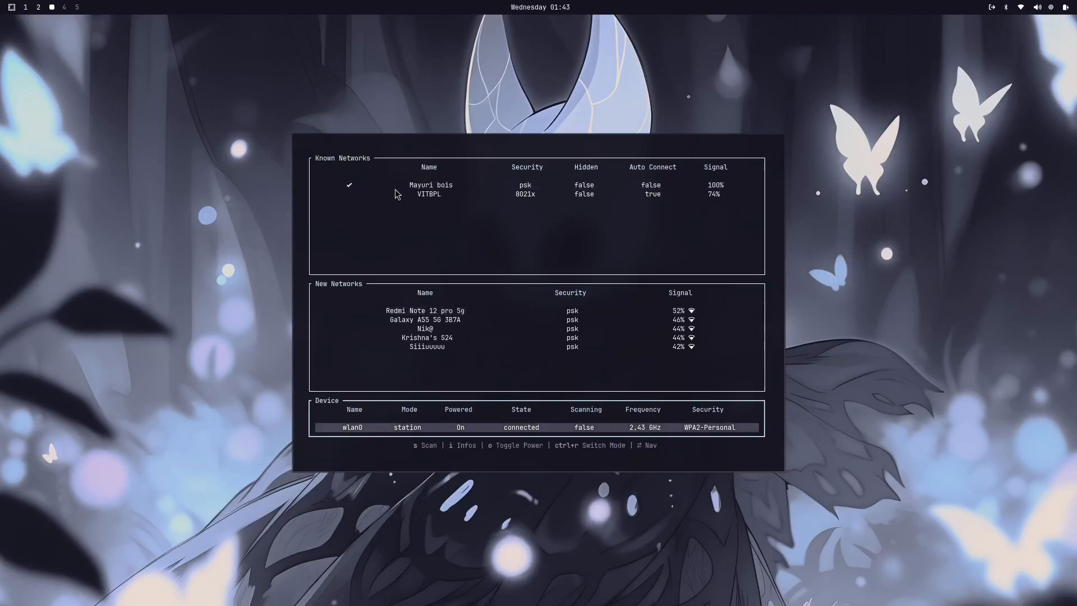
pyautogui.press('Tab')
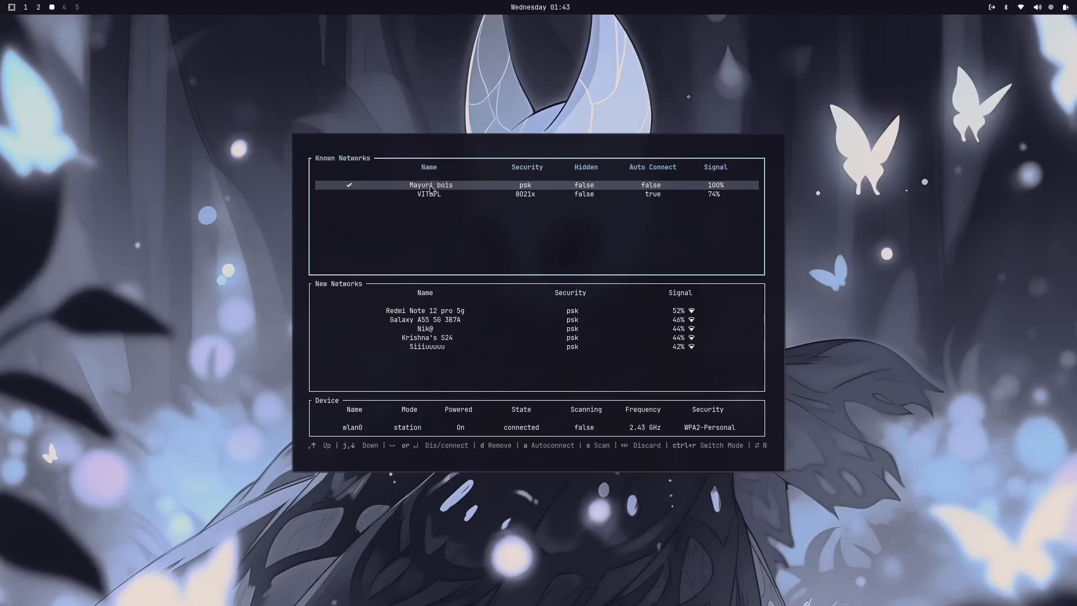
pyautogui.press('Down')
pyautogui.press('Up')
pyautogui.press('Down')
pyautogui.press('Up')
pyautogui.press('Down')
pyautogui.press('Up')
# Step: Browse the new networks in the Wi-Fi manager, cycle through its sections again, and close it
pyautogui.press('Tab')
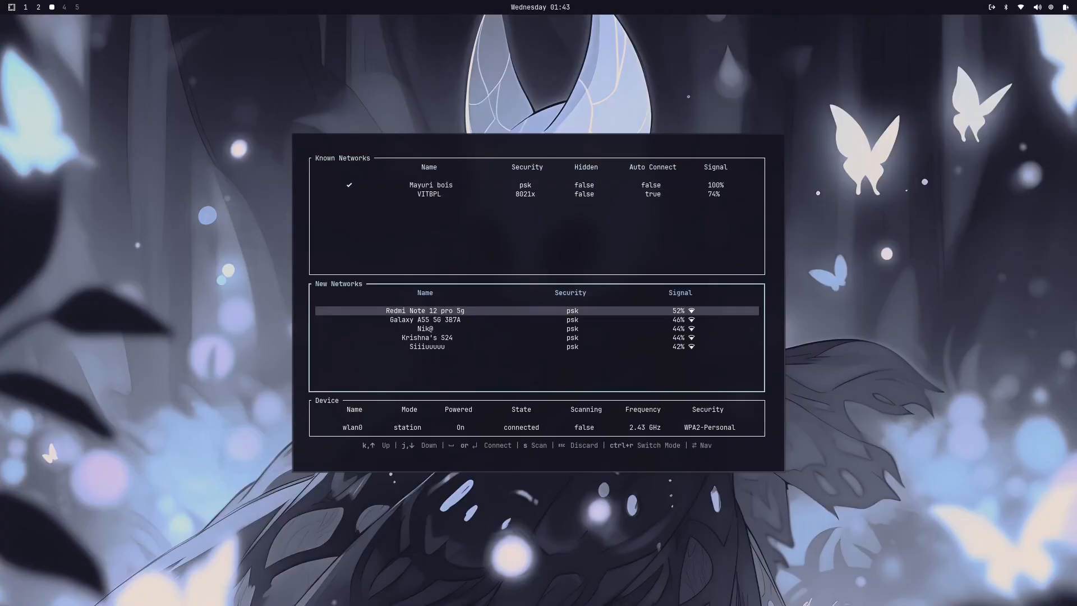
pyautogui.press('Down')
pyautogui.press('Down')
pyautogui.press('Down')
pyautogui.press('Down')
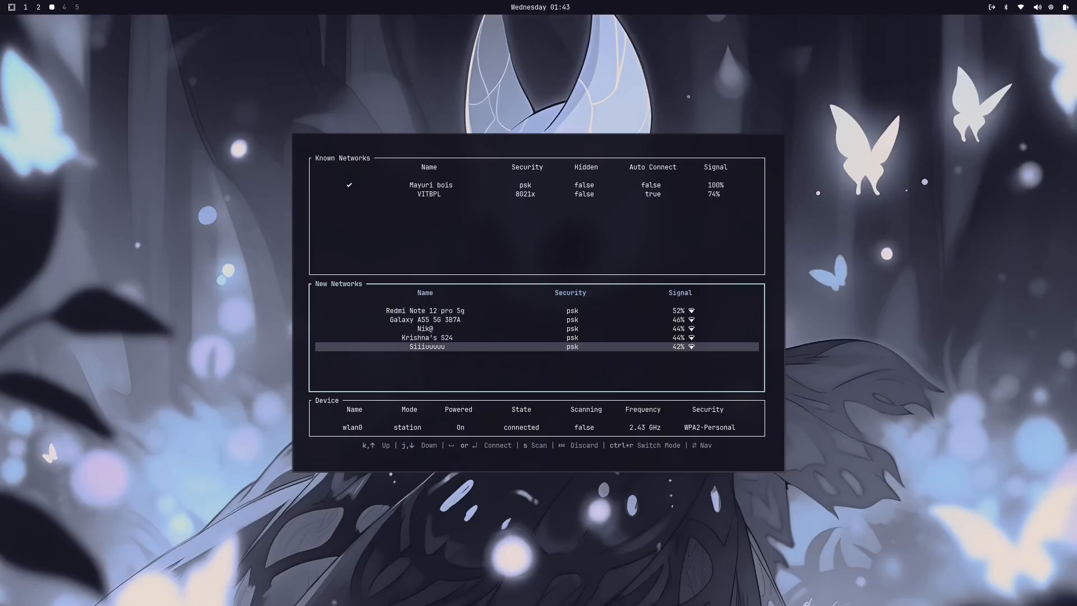
pyautogui.press('Up')
pyautogui.press('Up')
pyautogui.press('Up')
pyautogui.press('Up')
pyautogui.press('Tab')
pyautogui.press('Tab')
pyautogui.press('Tab')
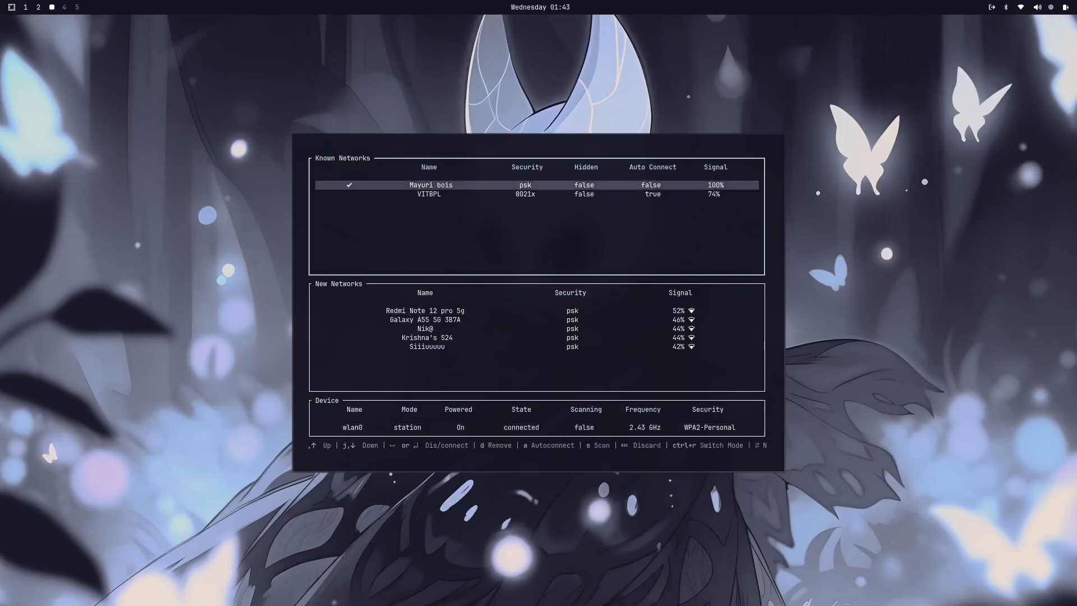
pyautogui.press('Down')
pyautogui.press('Down')
pyautogui.press('Down')
pyautogui.press('Down')
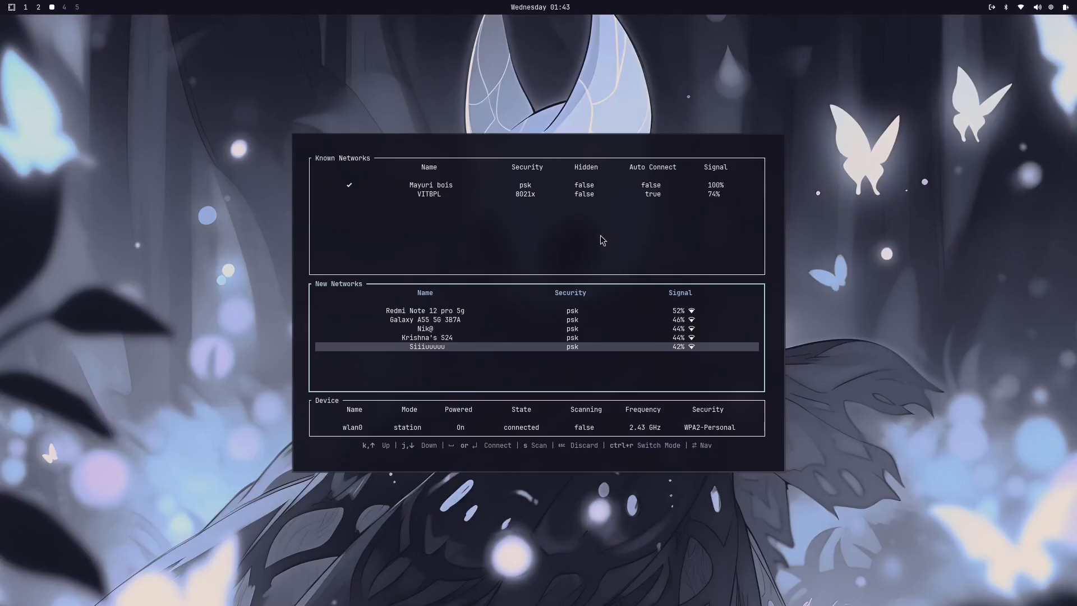
pyautogui.press('super+w')
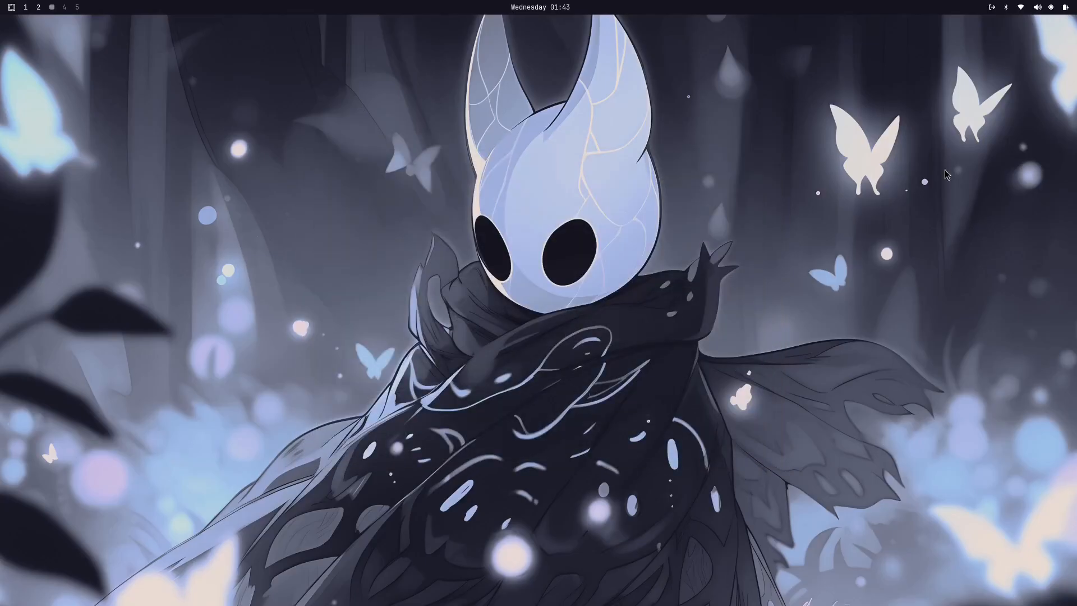
# Step: Check the paired devices in the Bluetooth window and close it
pyautogui.click(1006, 8)
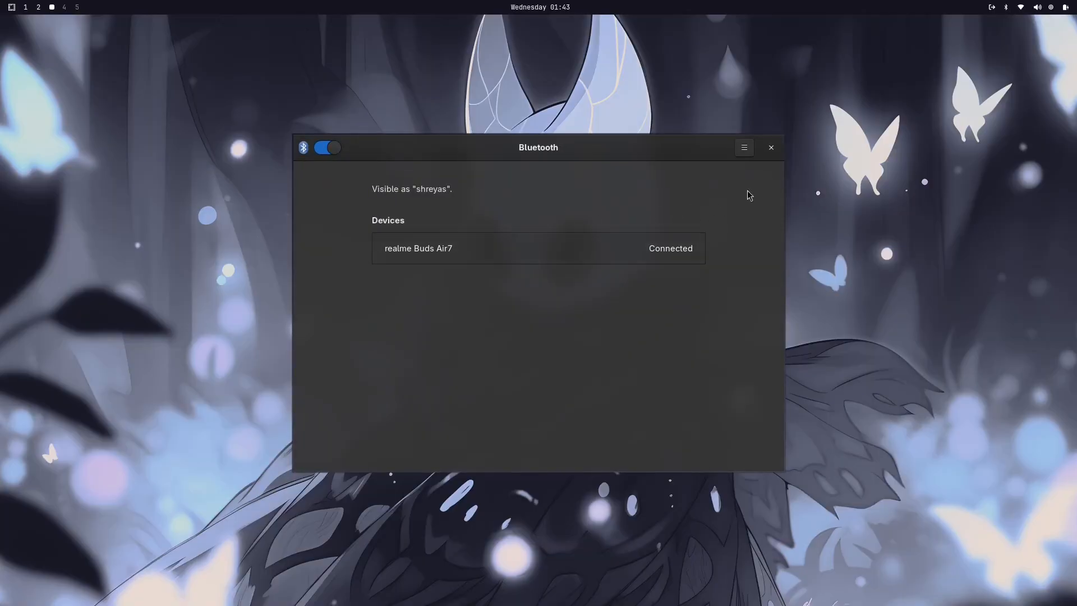
pyautogui.click(771, 148)
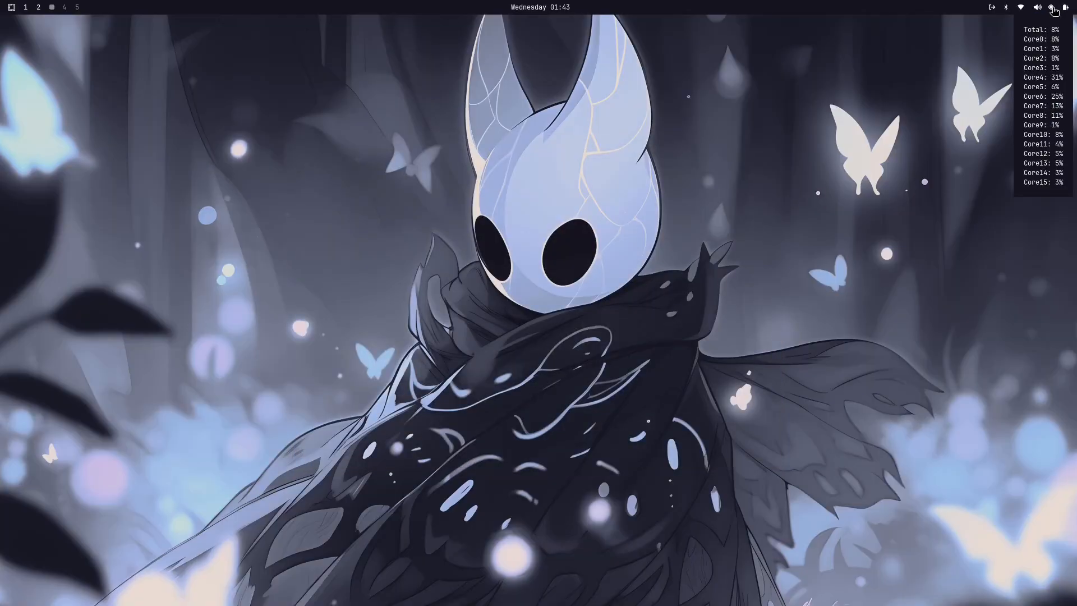
# Step: Launch the btop system monitor, show its CPU, MEM, NET and PROC boxes, and quit it
pyautogui.click(1054, 8)
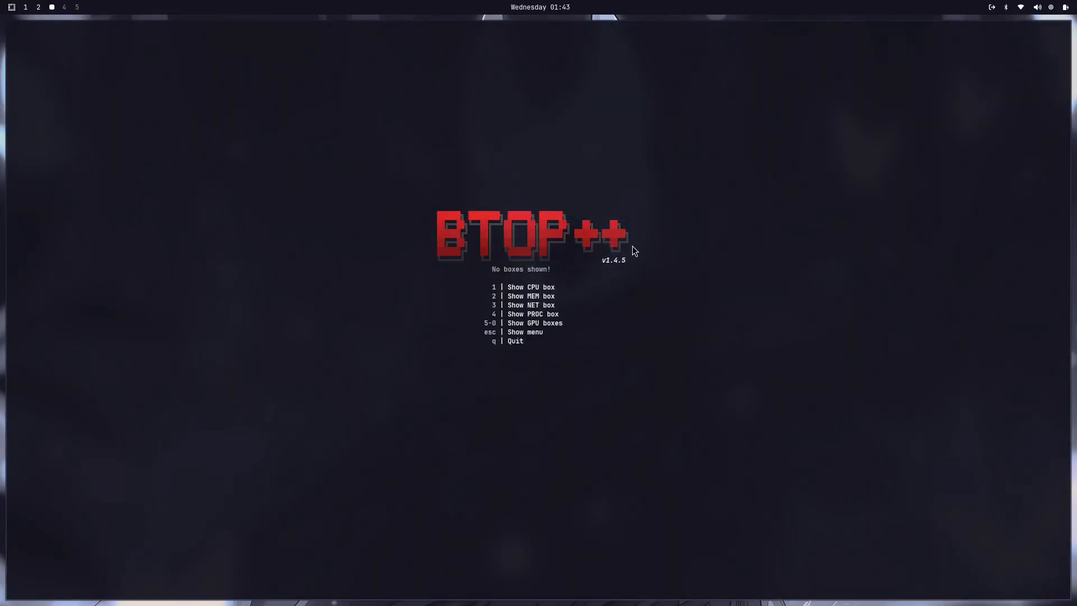
pyautogui.press('1')
pyautogui.press('2')
pyautogui.press('3')
pyautogui.press('4')
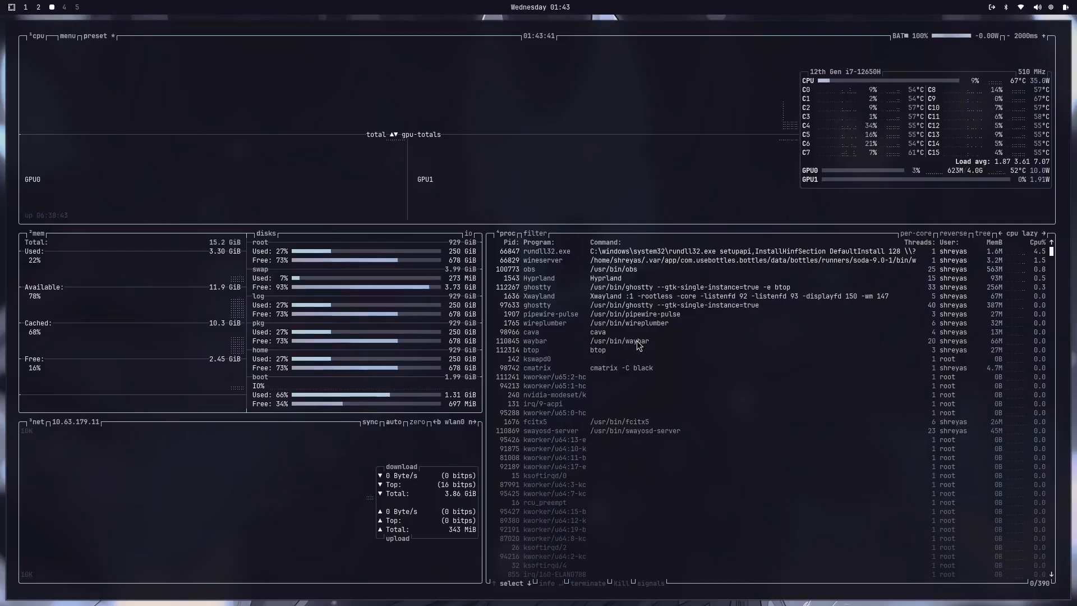
pyautogui.press('q')
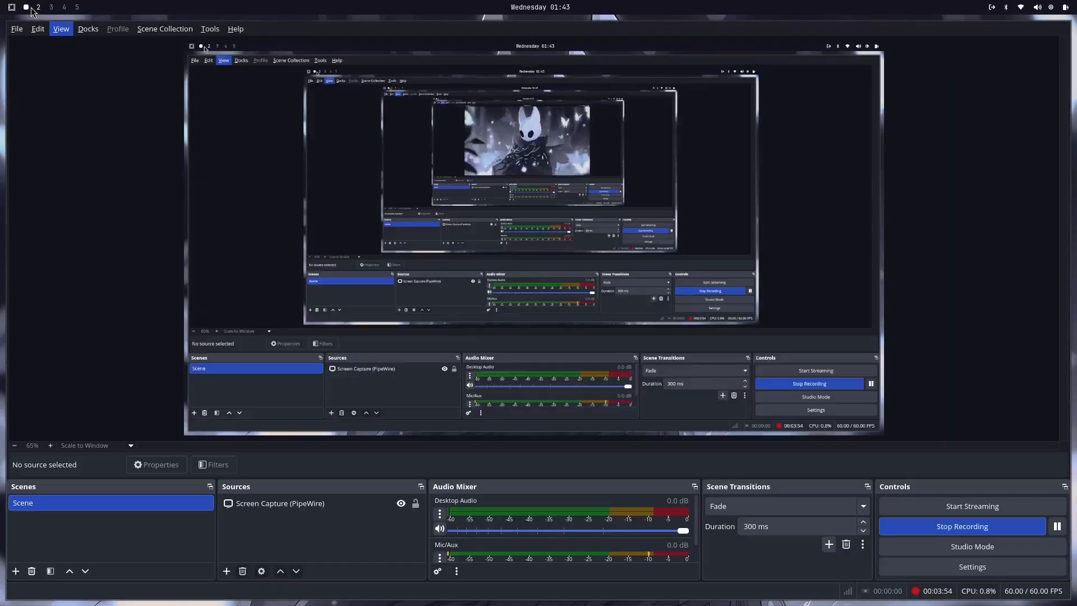
# Step: Visit workspaces 1 and 2 from the top bar and return to the empty workspace 3
pyautogui.click(27, 8)
pyautogui.click(39, 7)
pyautogui.click(51, 7)
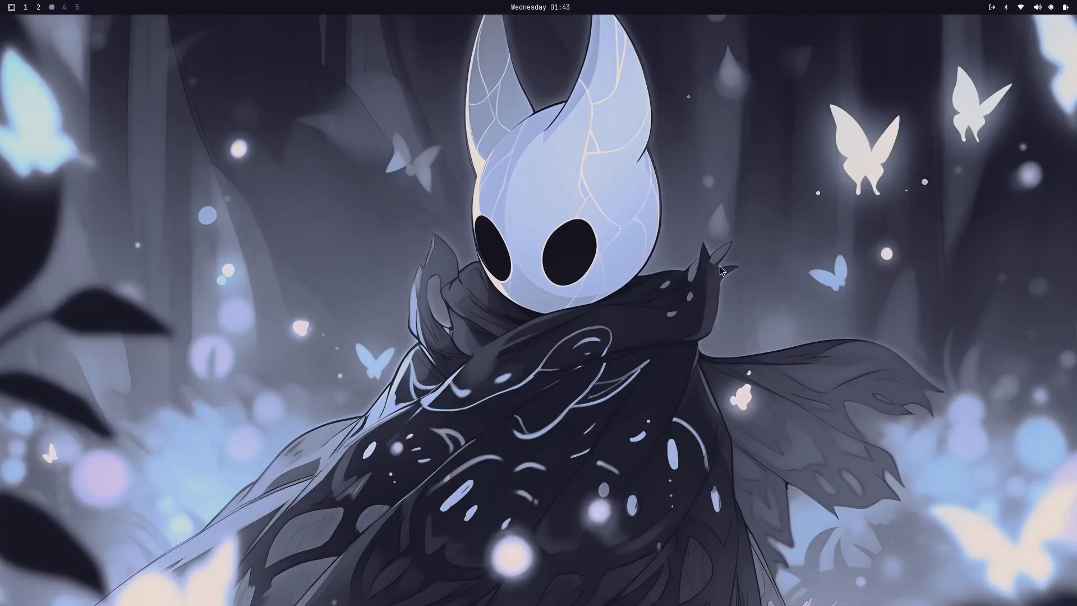
# Step: Look through the list of Omarchy keybindings, from the basic shortcuts to the window group shortcuts, and dismiss it
pyautogui.press('super+k')
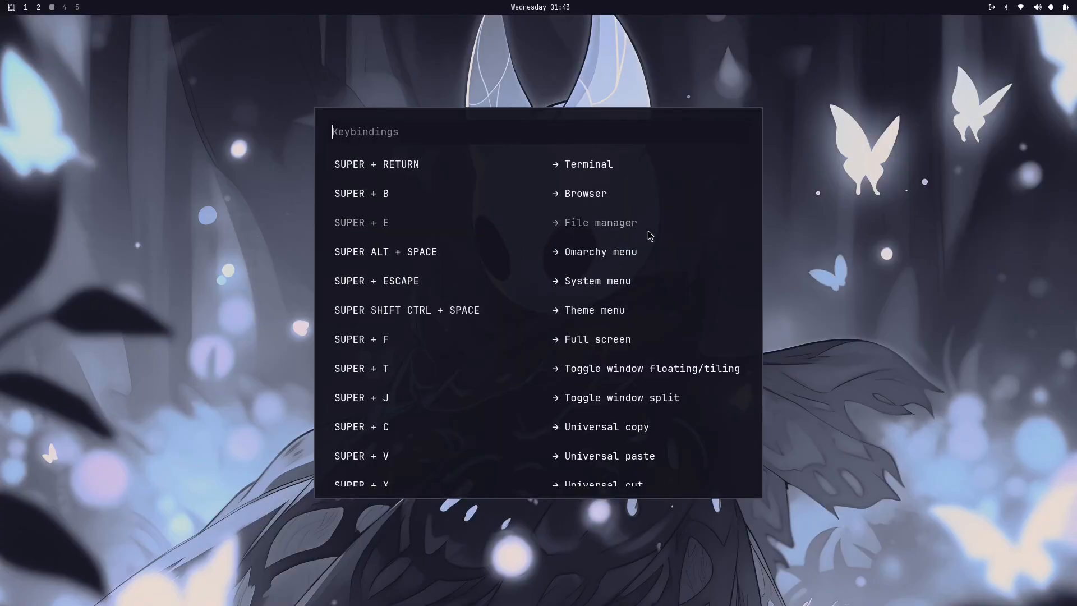
pyautogui.scroll(-5, 577, 166)
pyautogui.scroll(-7, 578, 166)
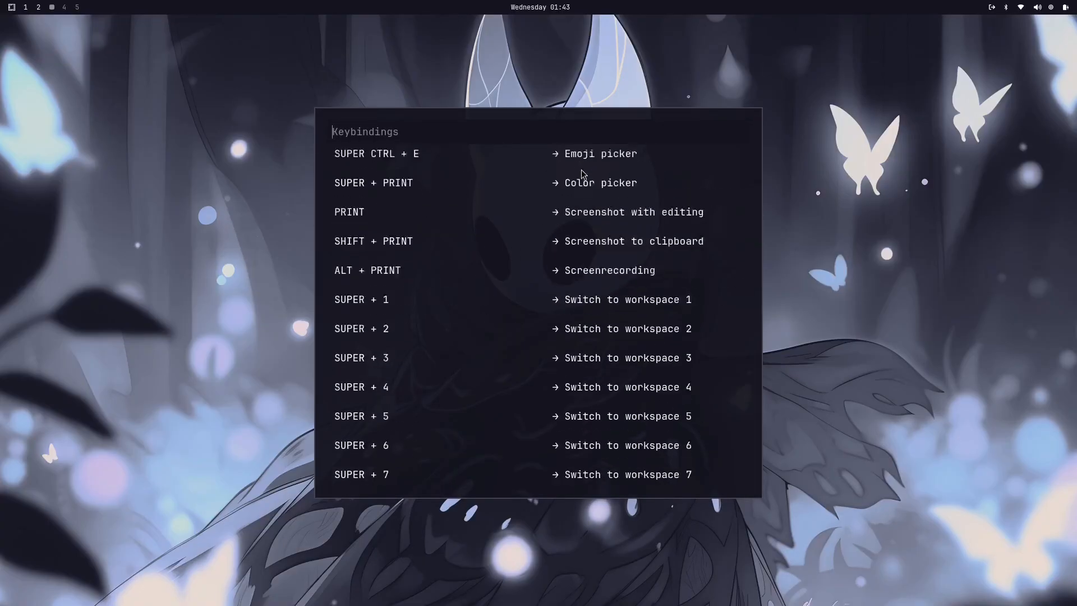
pyautogui.scroll(12, 582, 170)
pyautogui.scroll(-20, 587, 176)
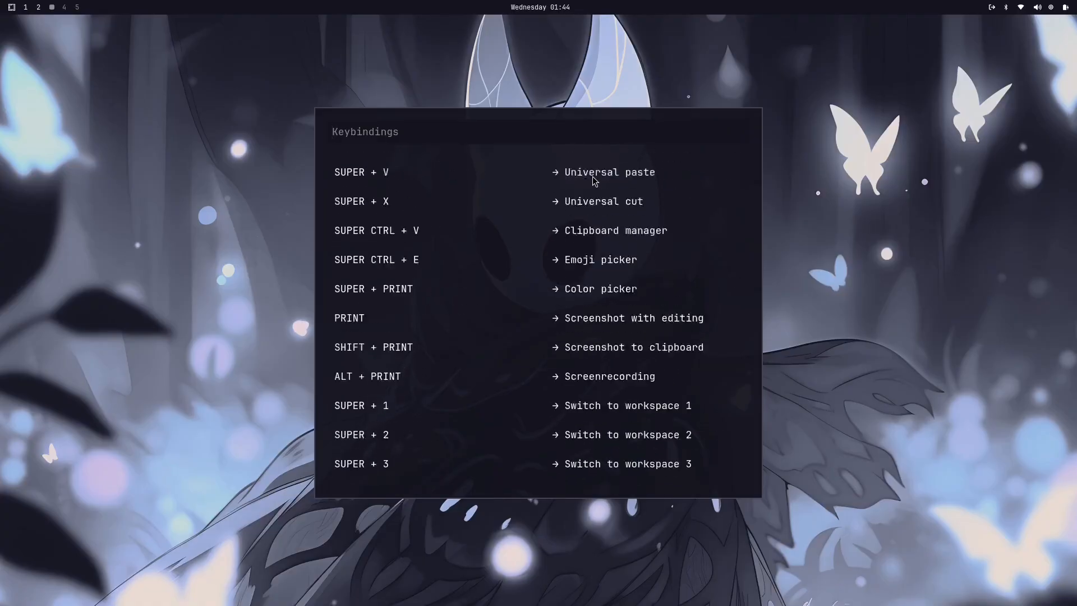
pyautogui.scroll(-18, 585, 276)
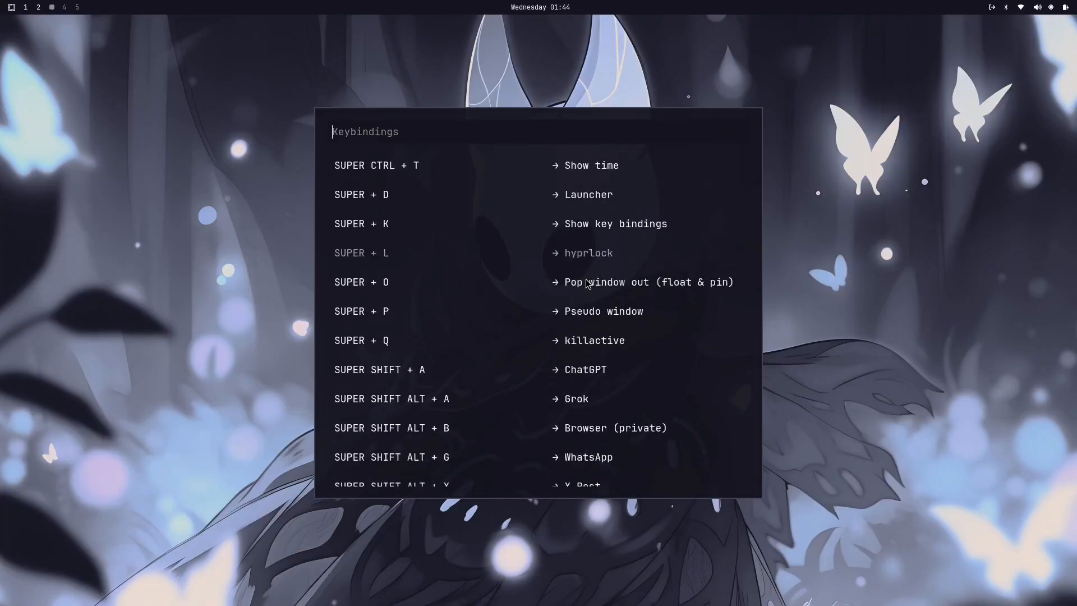
pyautogui.scroll(8, 586, 291)
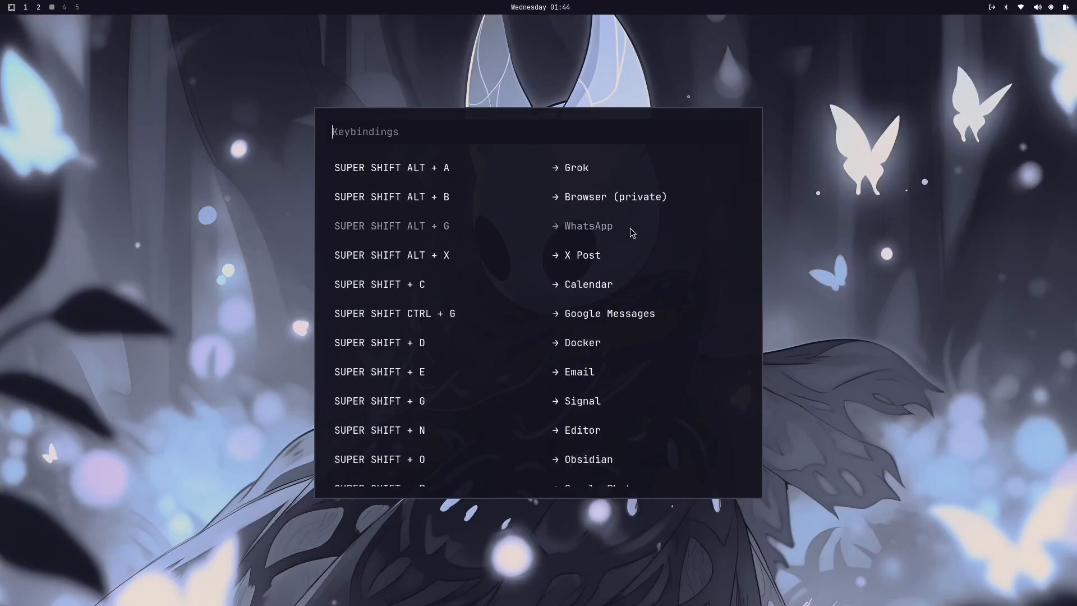
pyautogui.scroll(3, 632, 228)
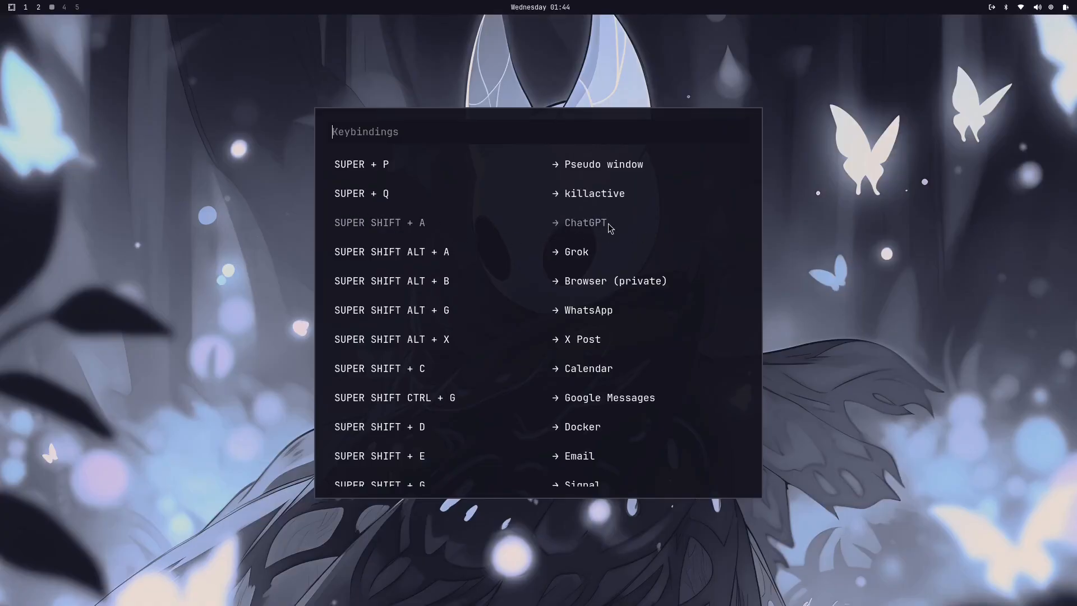
pyautogui.scroll(-3, 571, 269)
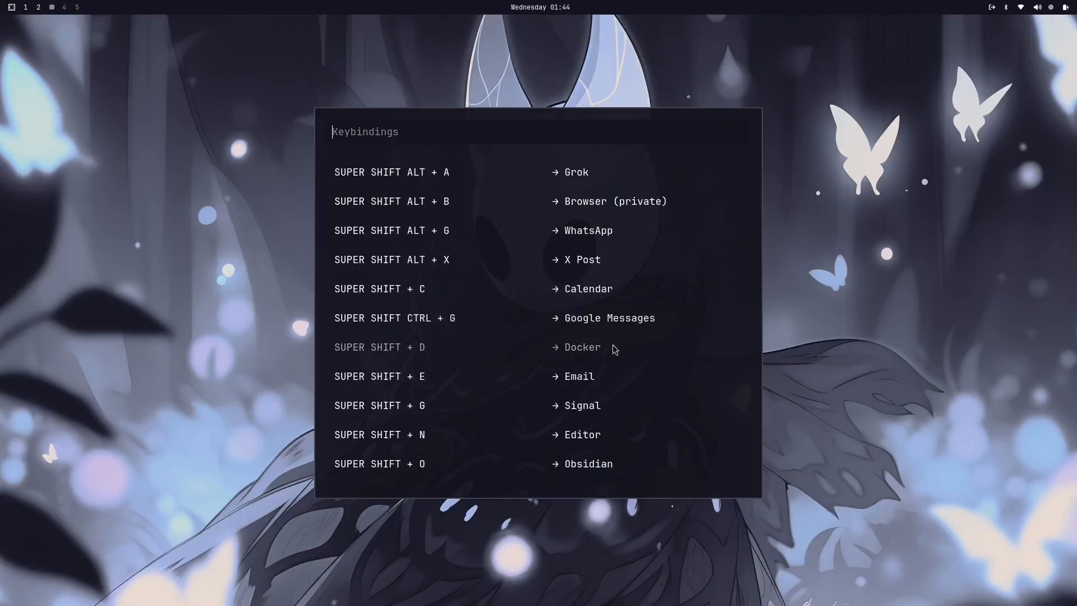
pyautogui.scroll(-1, 584, 351)
pyautogui.scroll(-3, 628, 336)
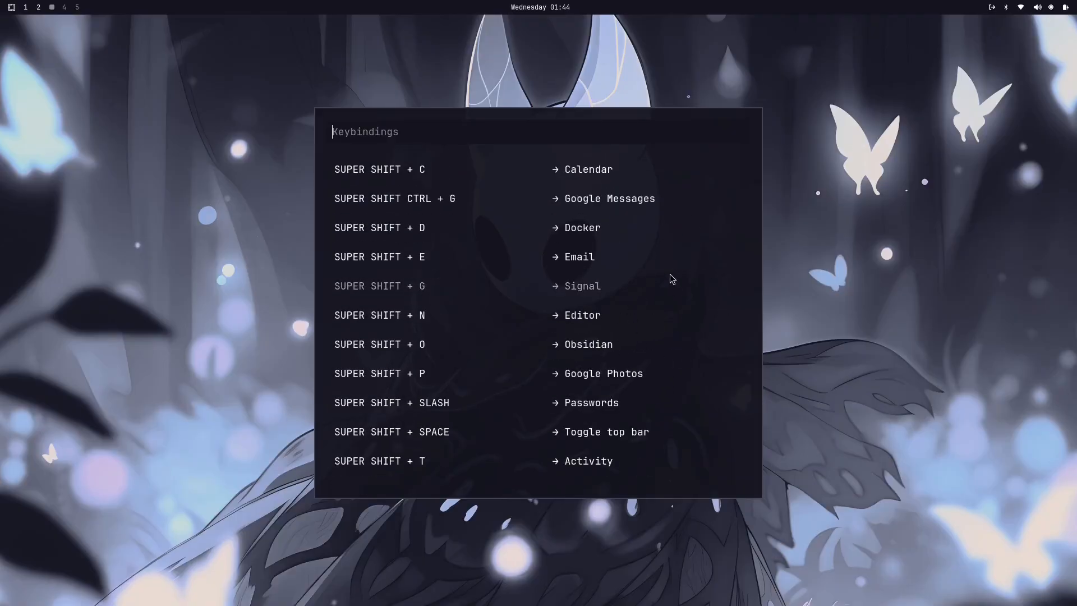
pyautogui.scroll(-5, 660, 305)
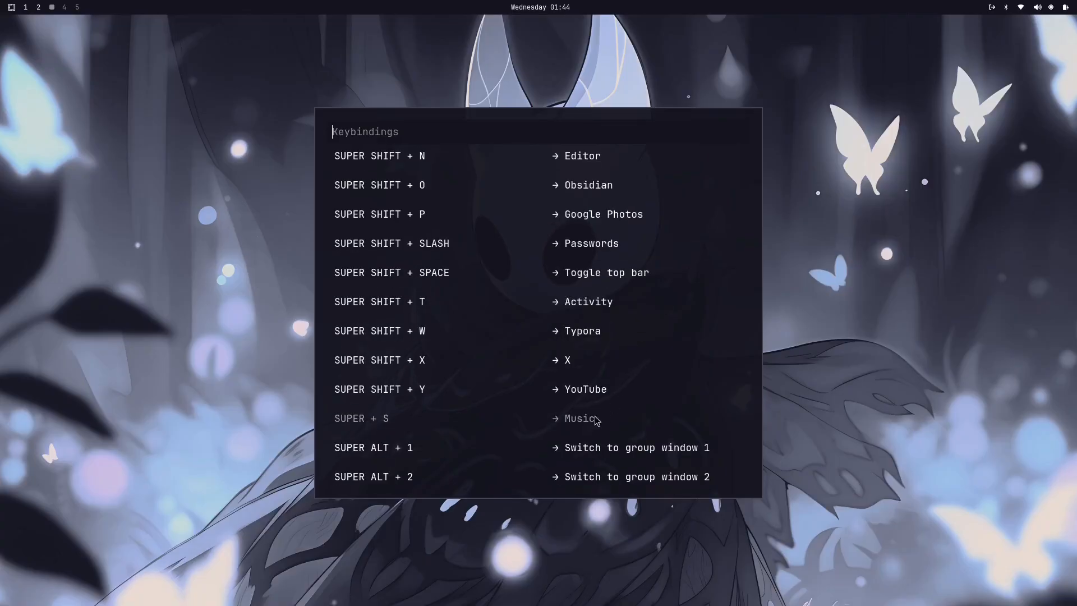
pyautogui.scroll(-4, 595, 416)
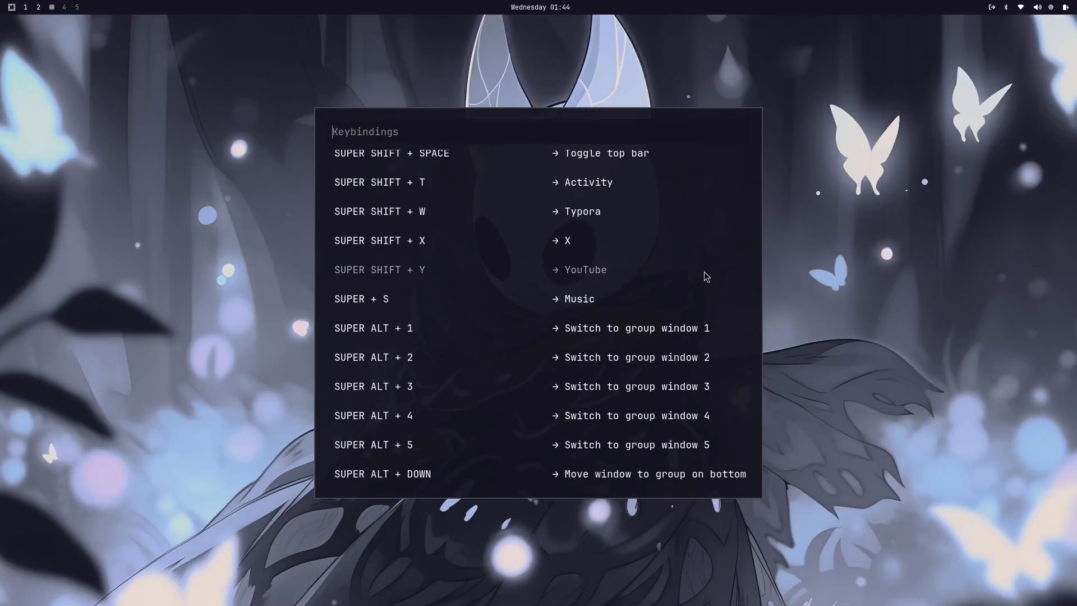
pyautogui.press('Escape')
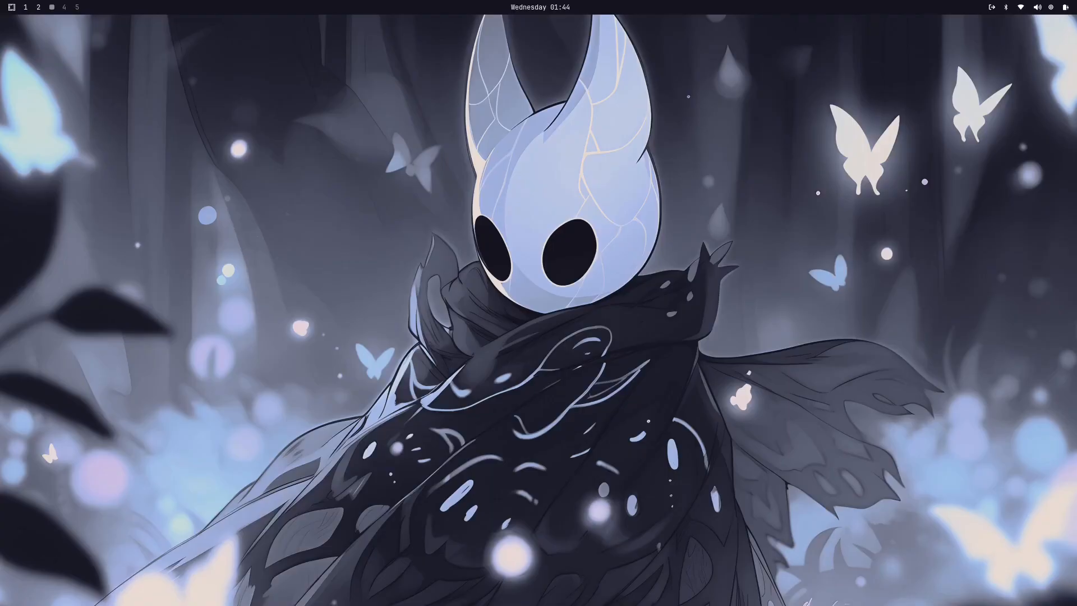
# Step: Show the installed applications through the Omarchy menu and through the app launcher, dismissing each list
pyautogui.press('super+alt+space')
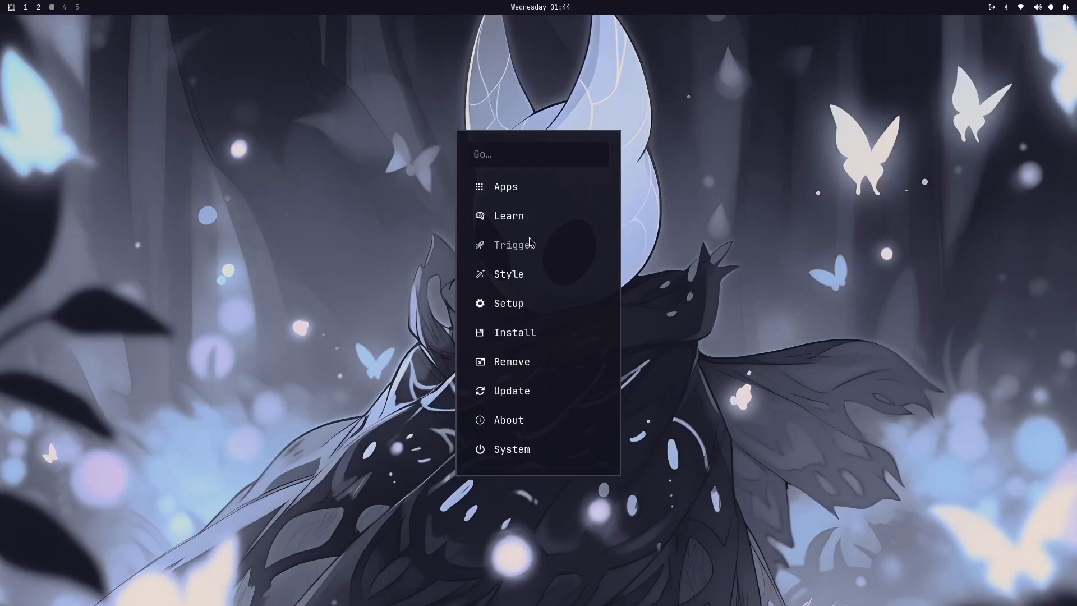
pyautogui.click(503, 187)
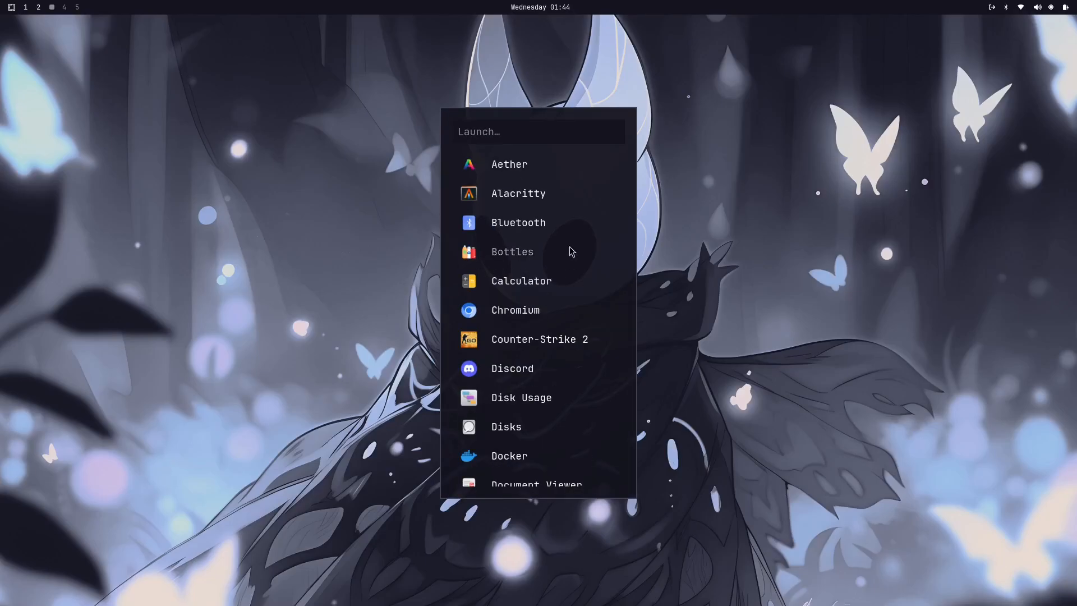
pyautogui.press('Escape')
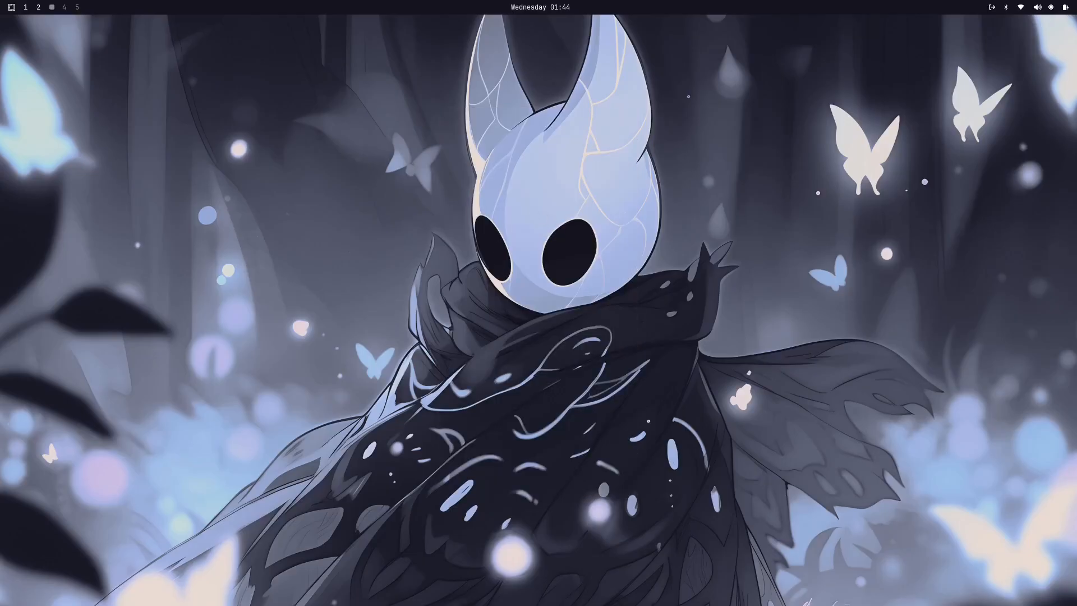
pyautogui.press('super+space')
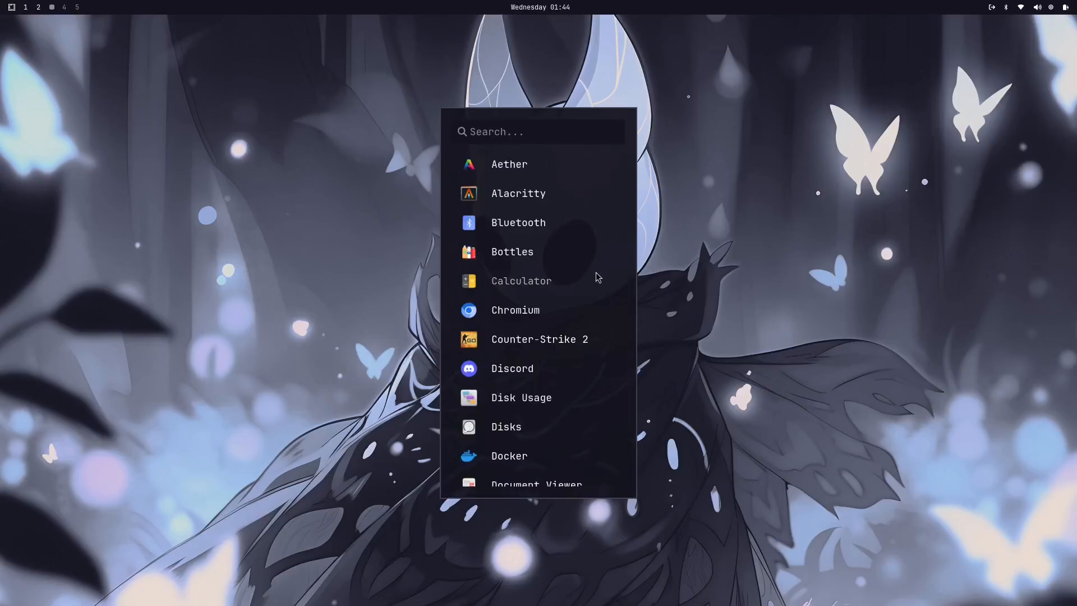
pyautogui.scroll(-10, 548, 298)
pyautogui.scroll(-1, 551, 332)
pyautogui.click(693, 325)
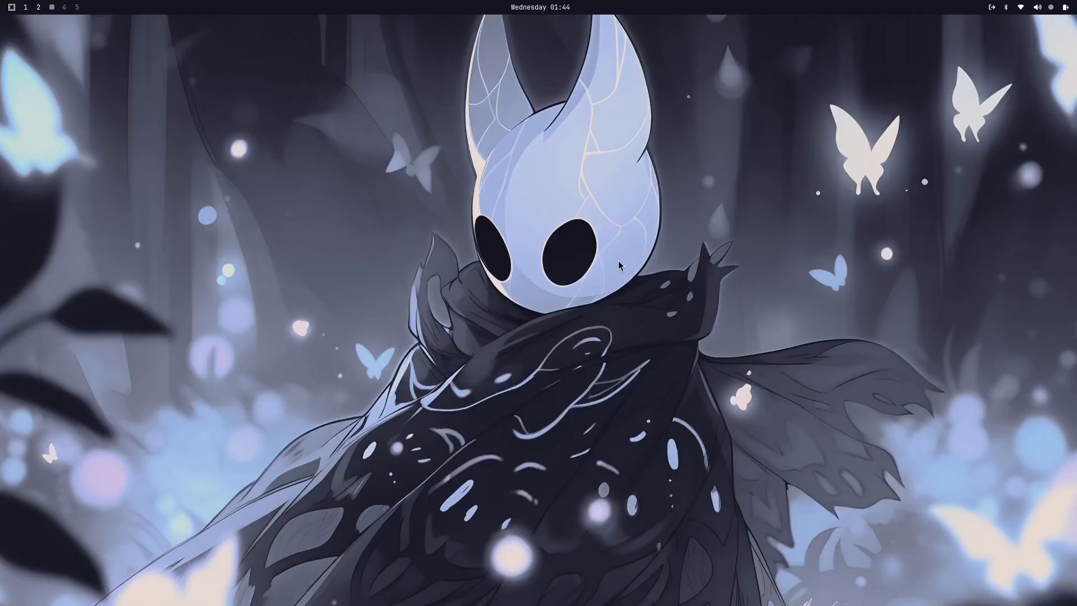
# Step: Look over the Learn options of the Omarchy menu and go back to the main list
pyautogui.press('super+alt+space')
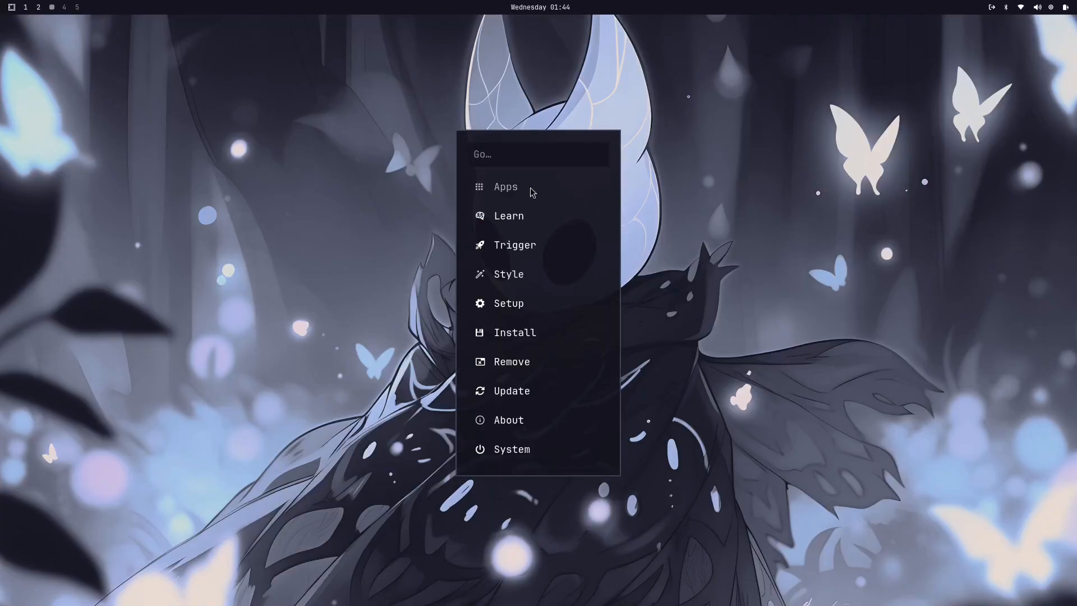
pyautogui.click(516, 219)
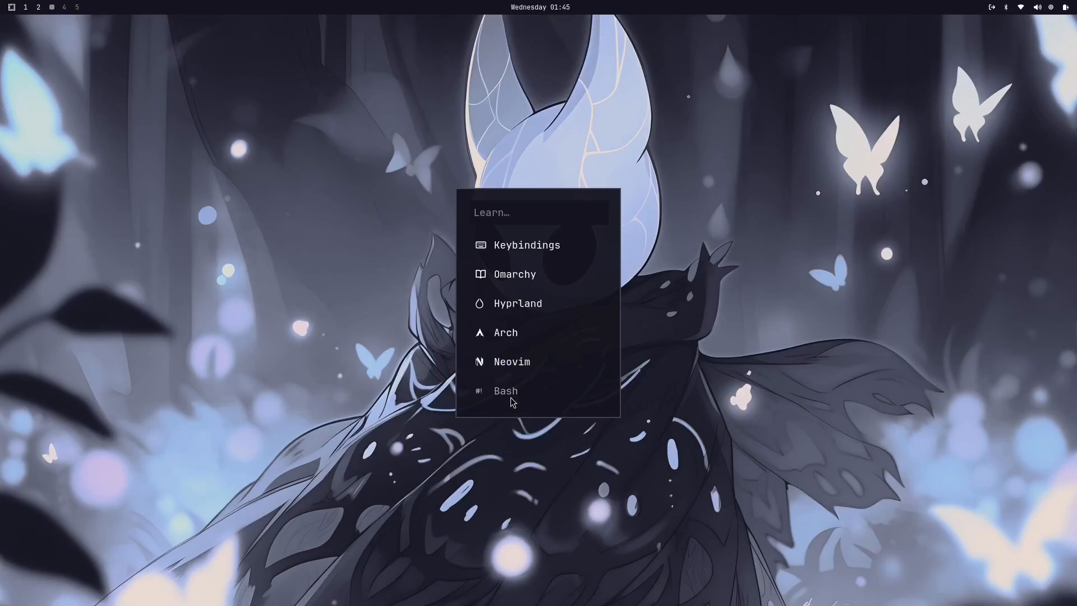
pyautogui.press('Escape')
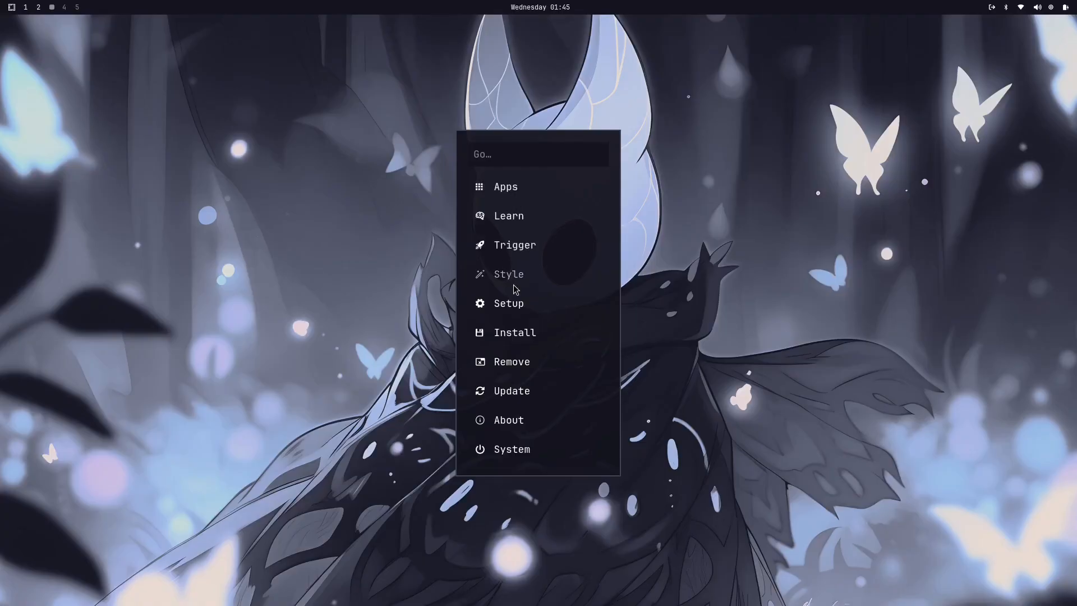
# Step: Capture a color from the character's white mask in the wallpaper with the color picker
pyautogui.click(522, 247)
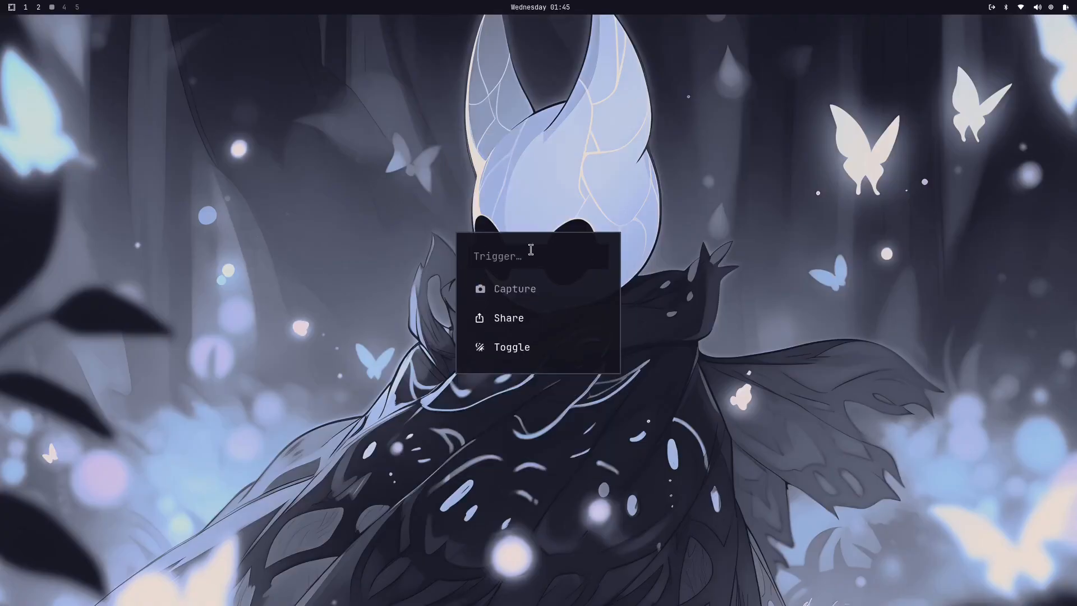
pyautogui.click(523, 292)
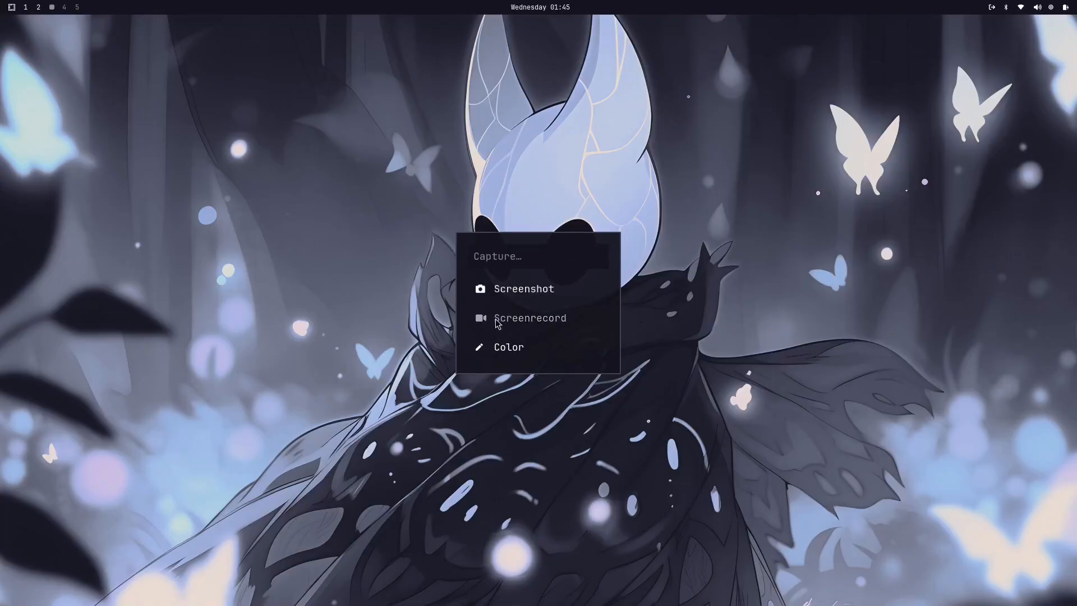
pyautogui.click(530, 348)
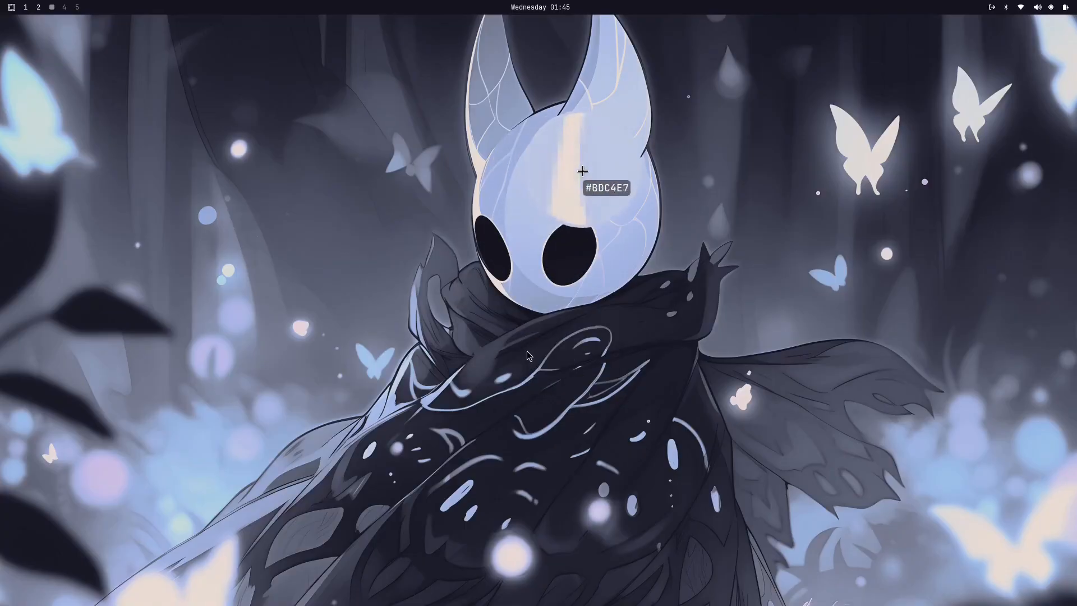
pyautogui.click(617, 169)
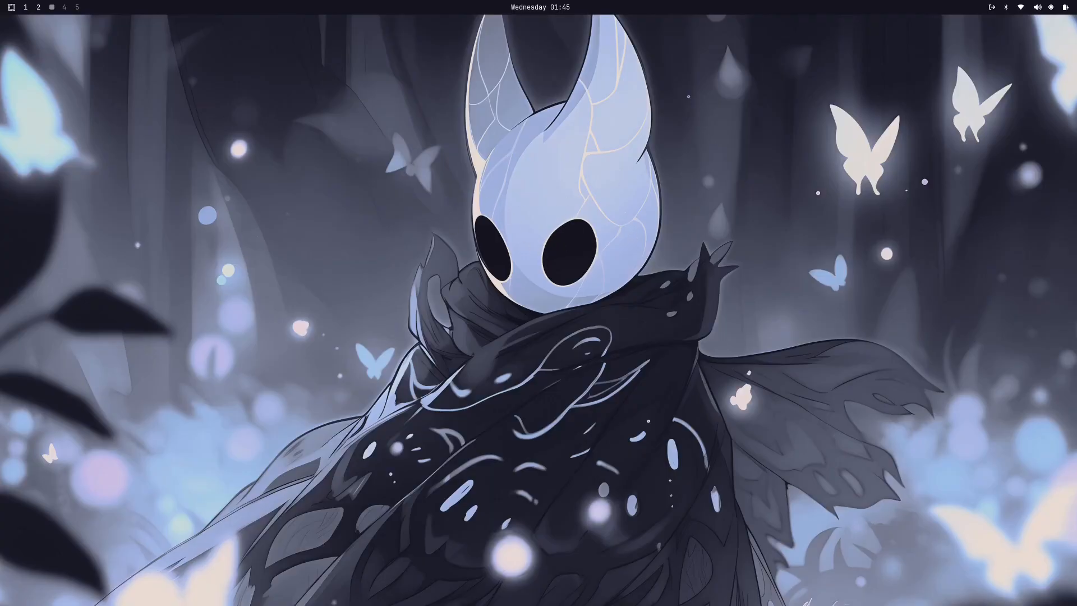
# Step: Open the screensaver text through the Style options, view it in the editor, and close the window
pyautogui.press('super+alt+space')
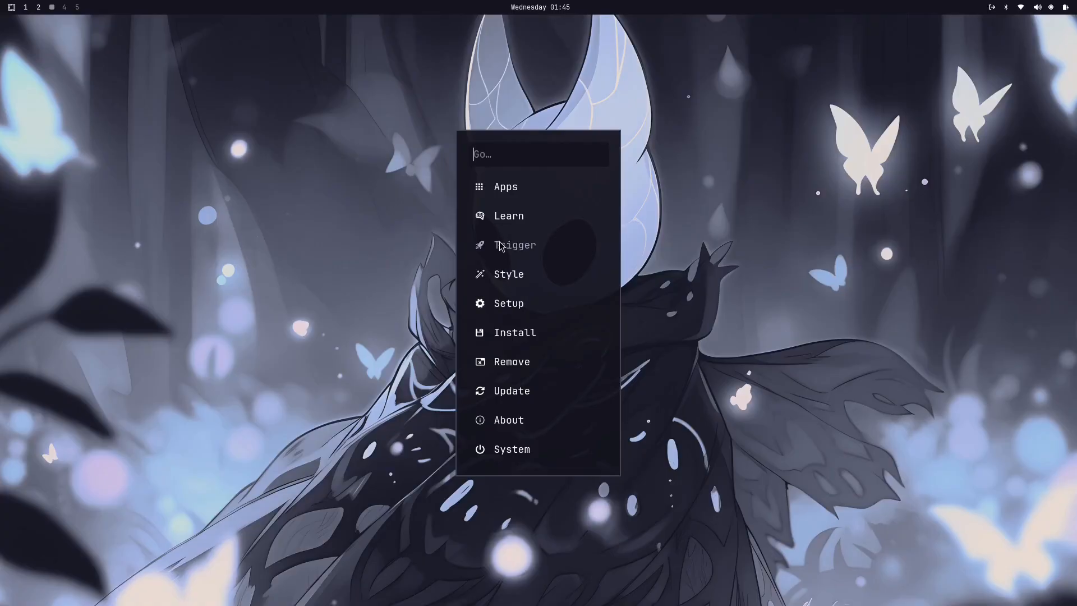
pyautogui.click(502, 280)
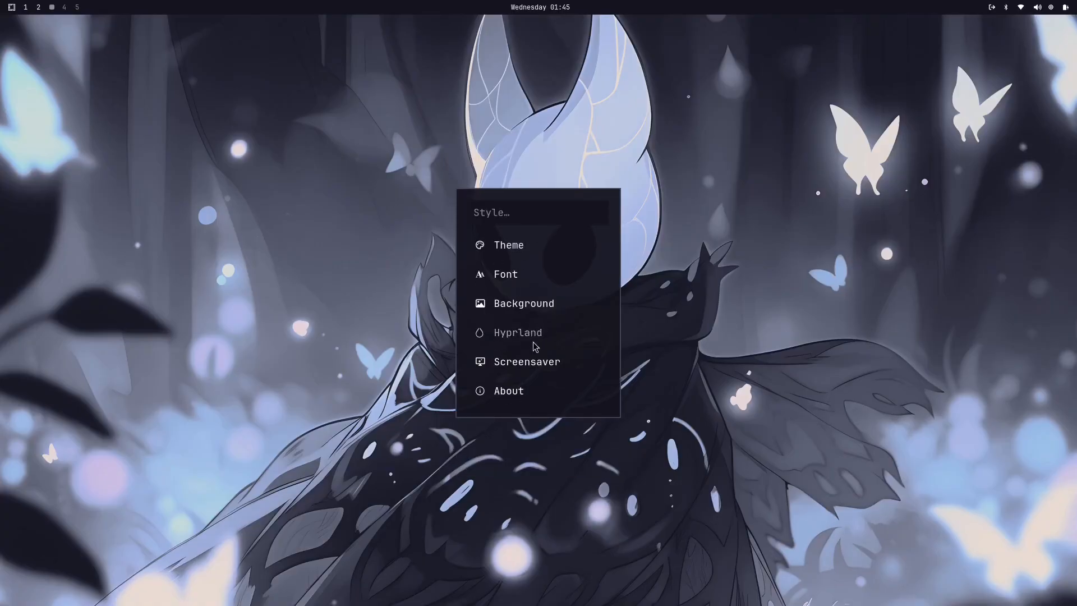
pyautogui.click(535, 362)
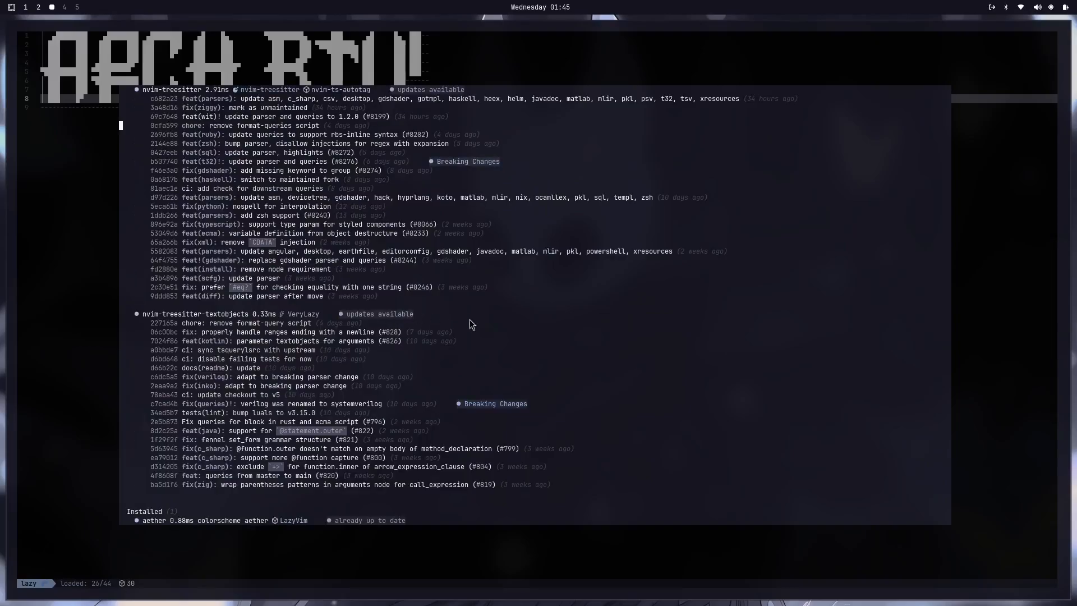
pyautogui.press('super+w')
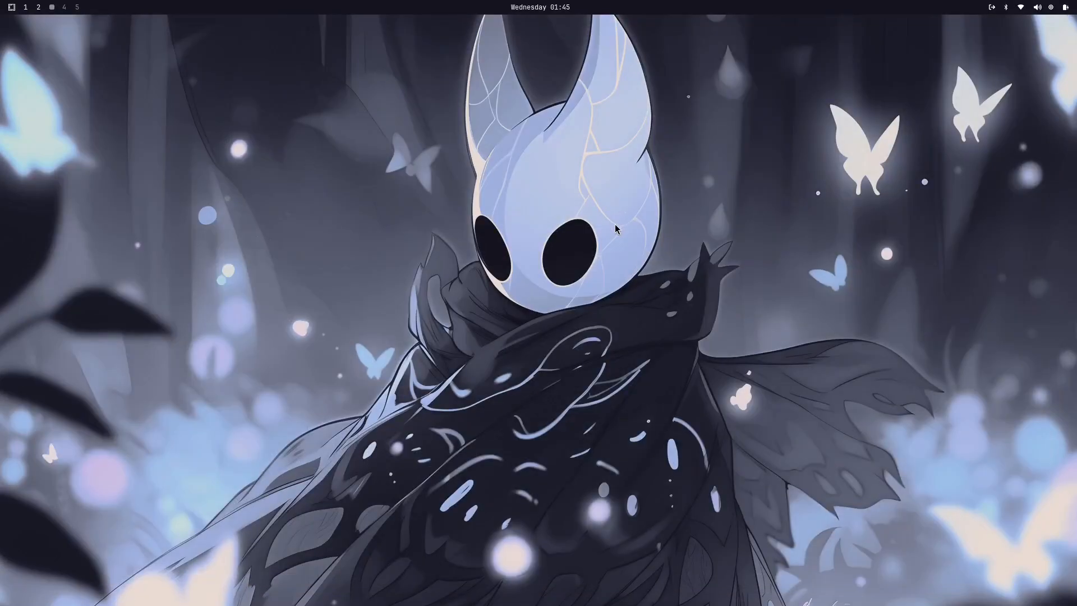
# Step: Look through the list of themes down to Tokyo Night, and request the next background from the Style options
pyautogui.press('super+alt+space')
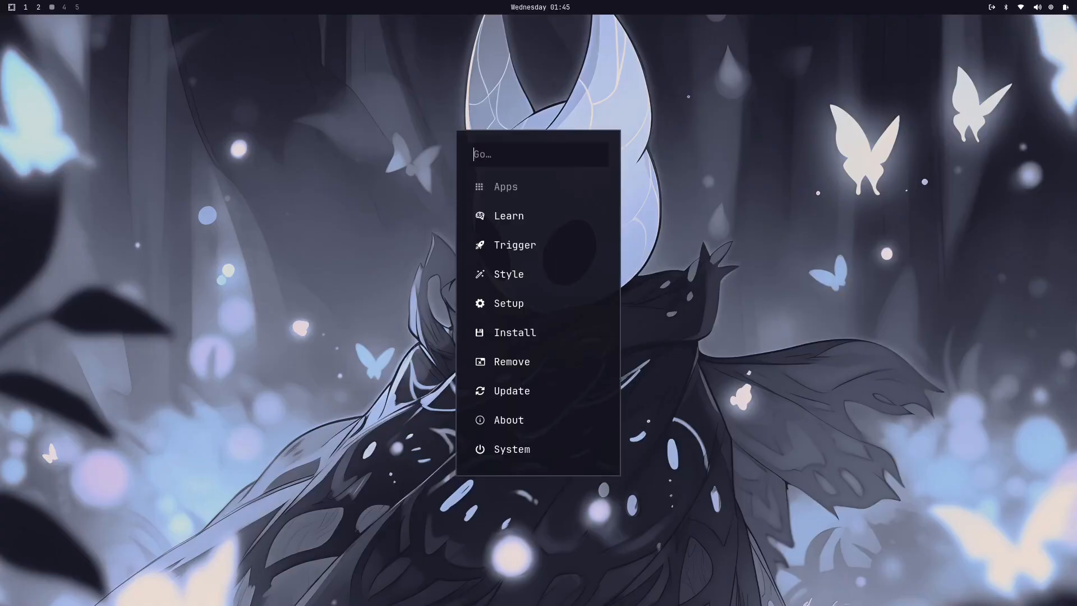
pyautogui.click(510, 281)
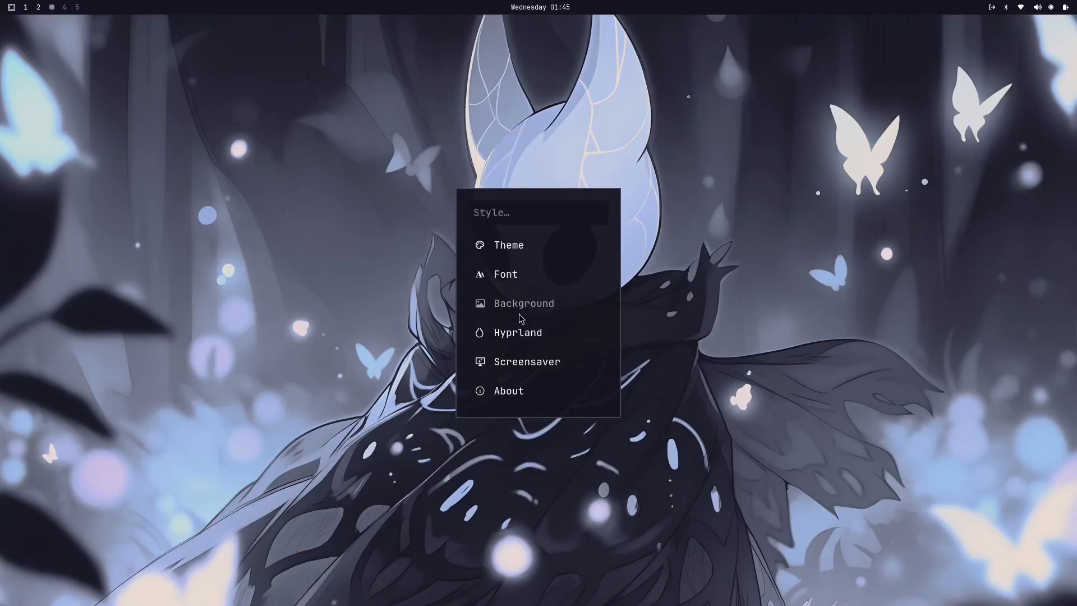
pyautogui.click(503, 249)
pyautogui.scroll(-3, 543, 355)
pyautogui.scroll(-2, 544, 355)
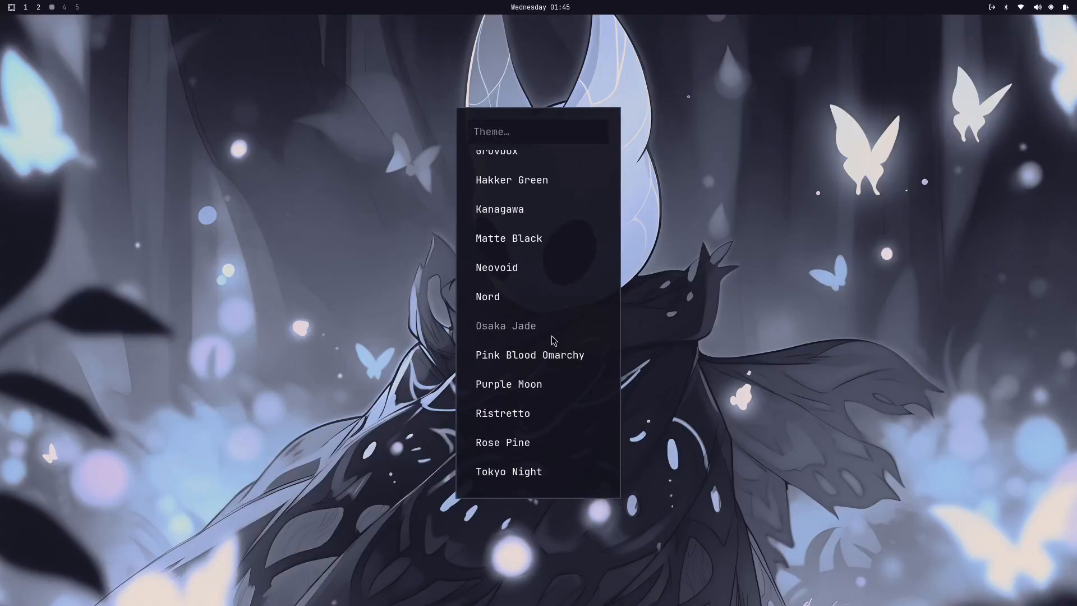
pyautogui.press('Escape')
pyautogui.click(514, 306)
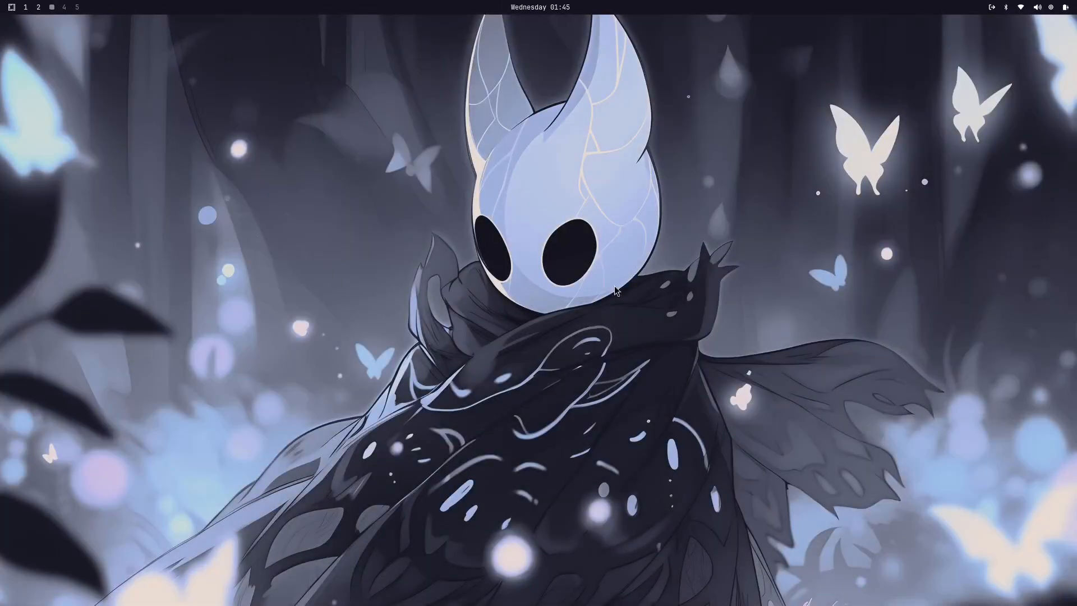
# Step: Glance at the Style options, go back, and choose a power profile in the Setup options
pyautogui.press('super+alt+space')
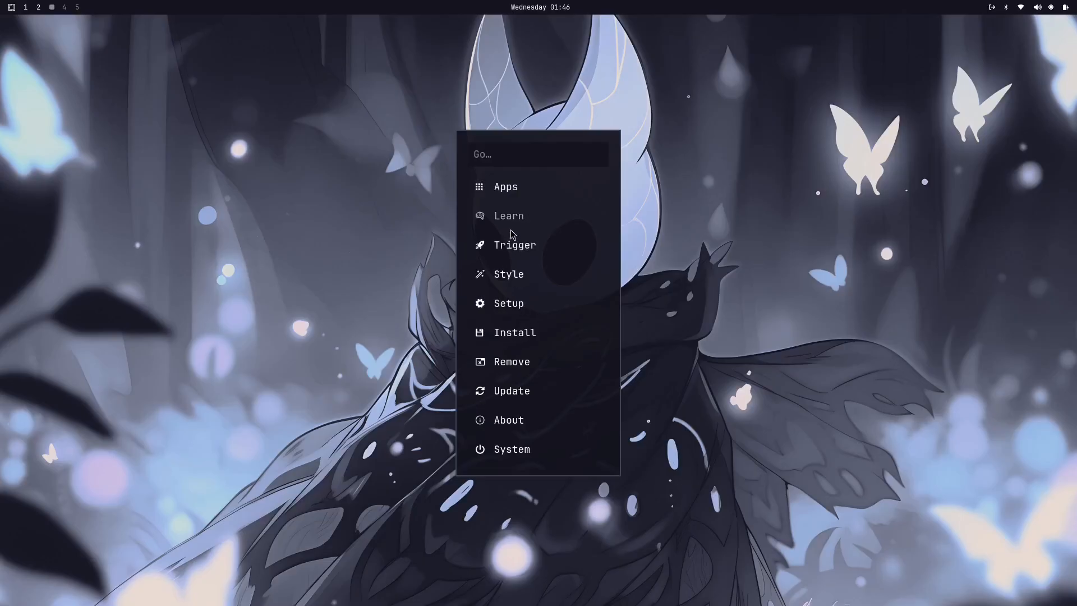
pyautogui.click(519, 278)
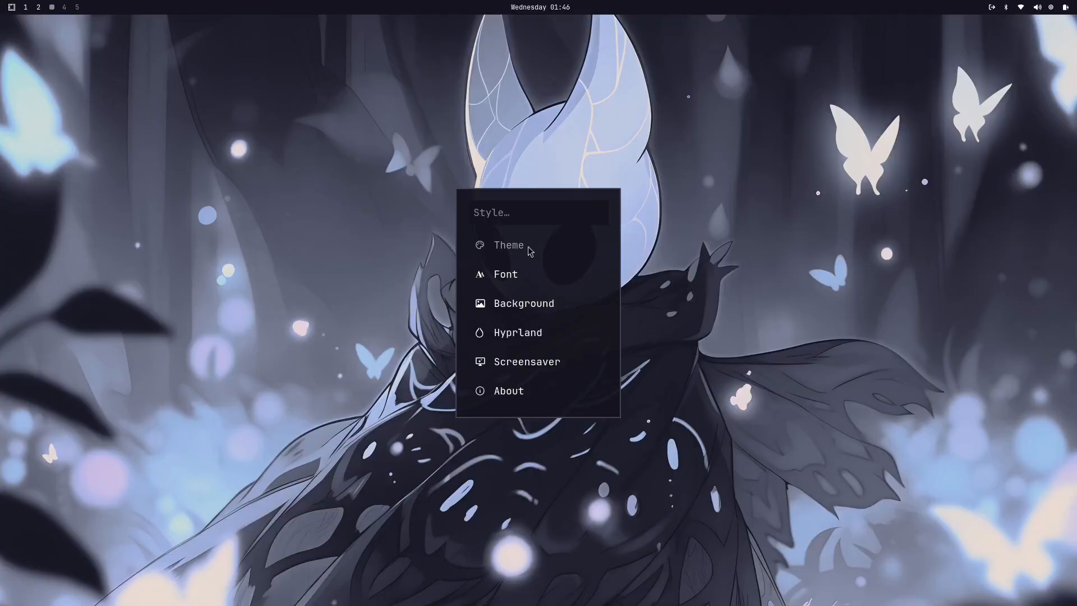
pyautogui.press('Escape')
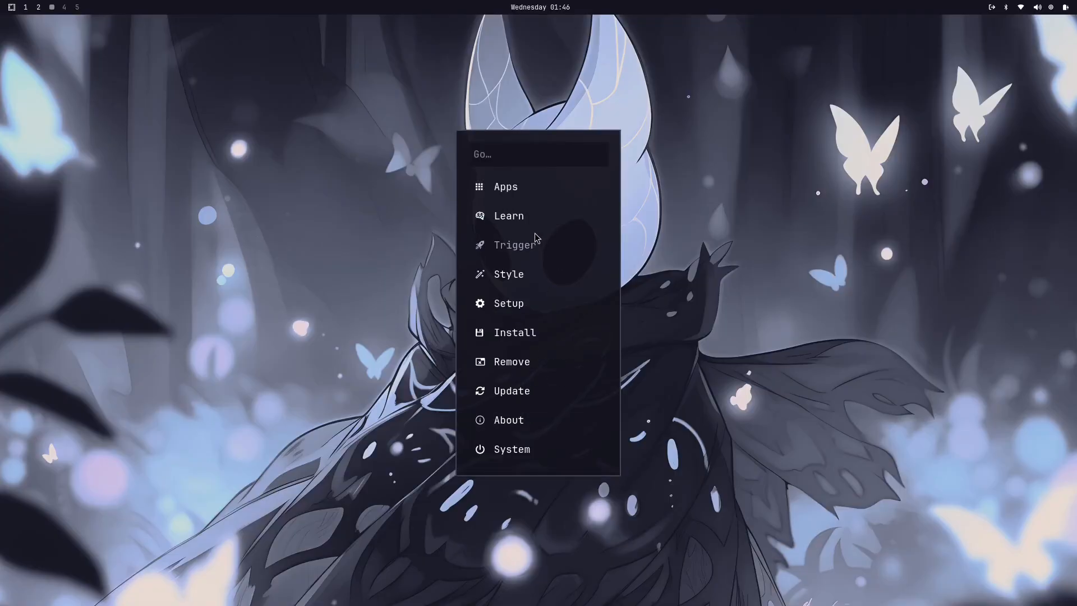
pyautogui.click(503, 303)
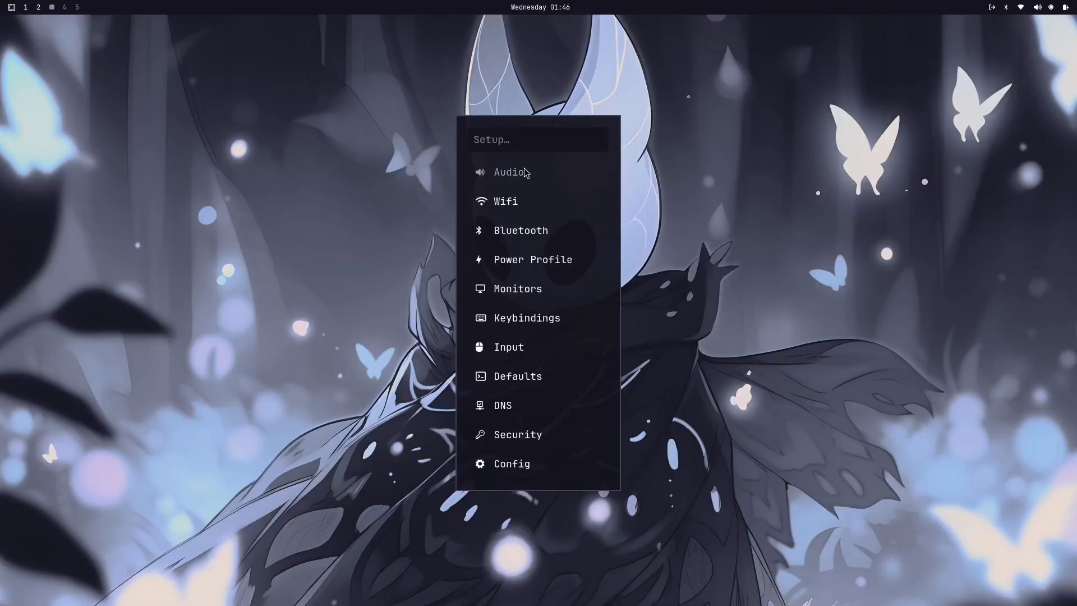
pyautogui.click(517, 264)
pyautogui.click(515, 295)
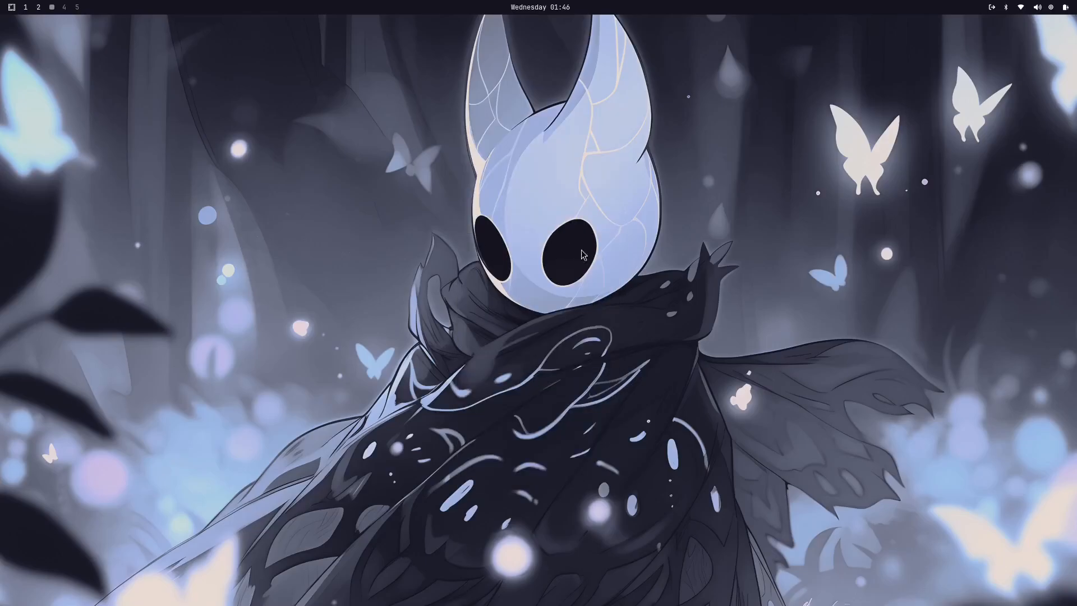
# Step: Reopen the power profile choices in the Setup options and choose a different profile
pyautogui.press('super+alt+space')
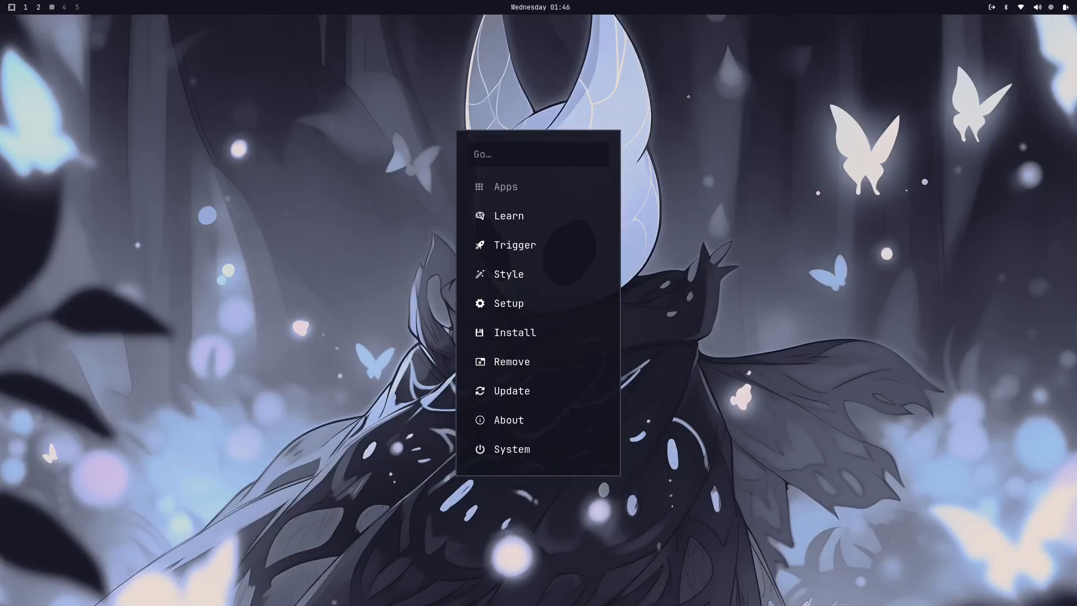
pyautogui.click(516, 307)
pyautogui.click(526, 262)
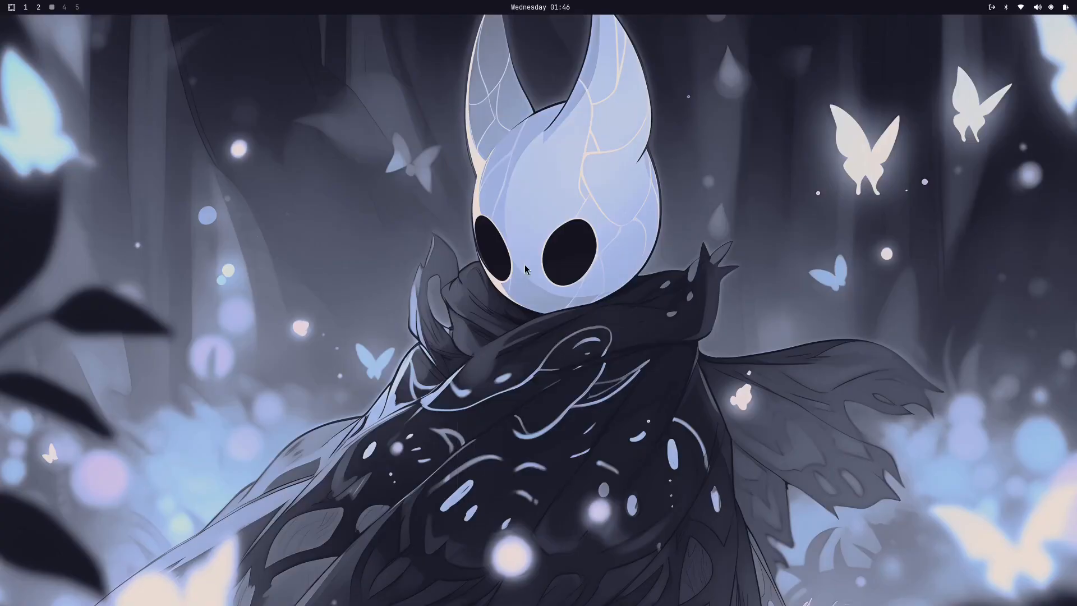
pyautogui.click(508, 345)
# Step: Open the Hyprland monitor configuration file monitors.conf in the editor from the Setup options
pyautogui.press('super+alt+space')
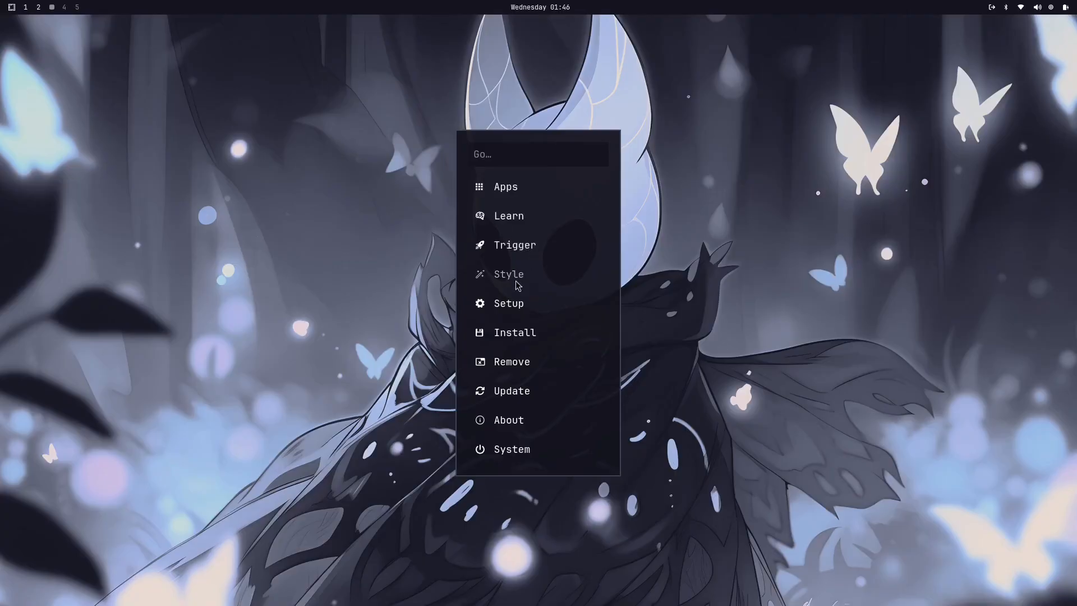
pyautogui.click(501, 303)
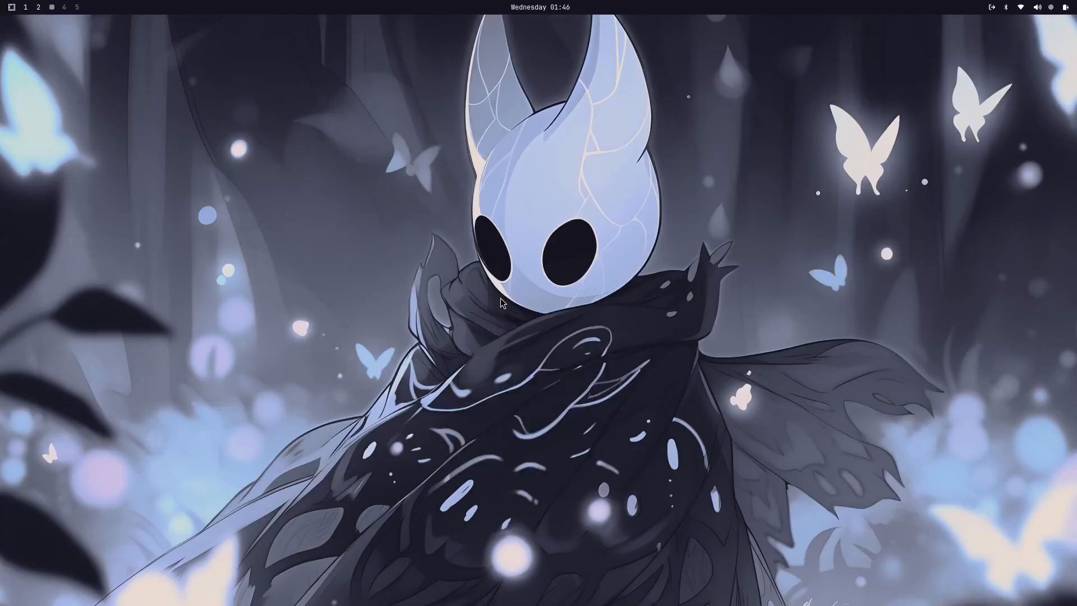
pyautogui.click(513, 289)
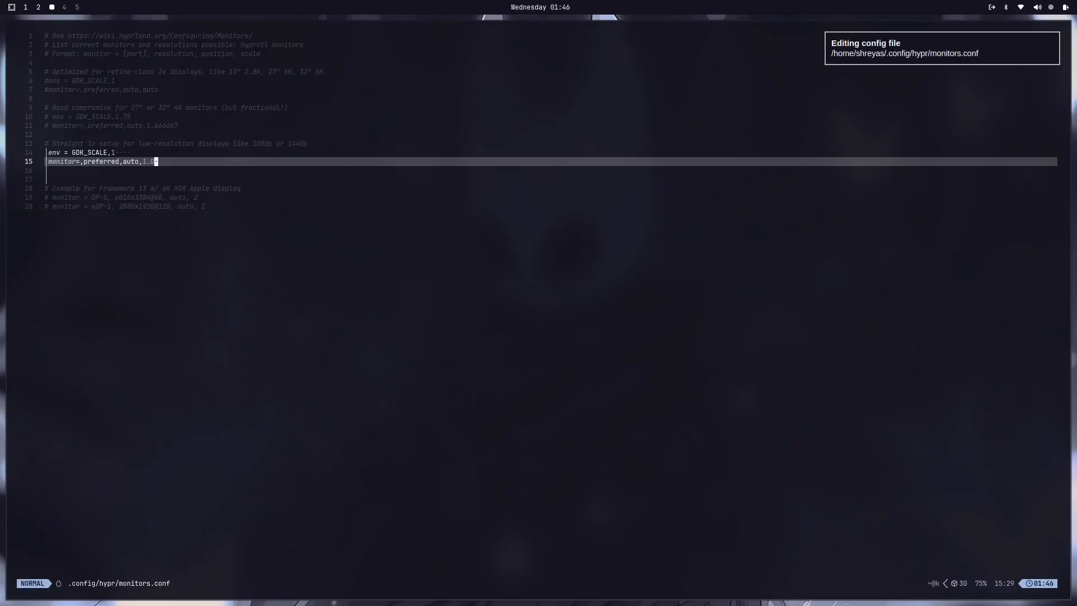
# Step: Place the cursor at the scale value on line 15 of monitors.conf, save the file and quit the editor
pyautogui.press('Left')
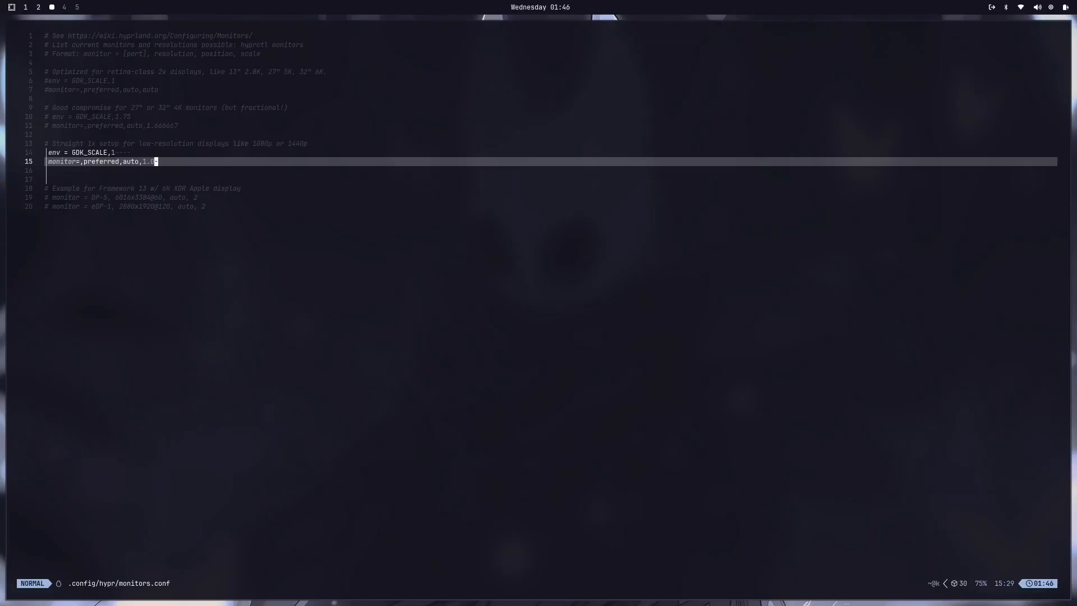
pyautogui.press('i')
pyautogui.press('Escape')
pyautogui.hotkey('shift', ';')
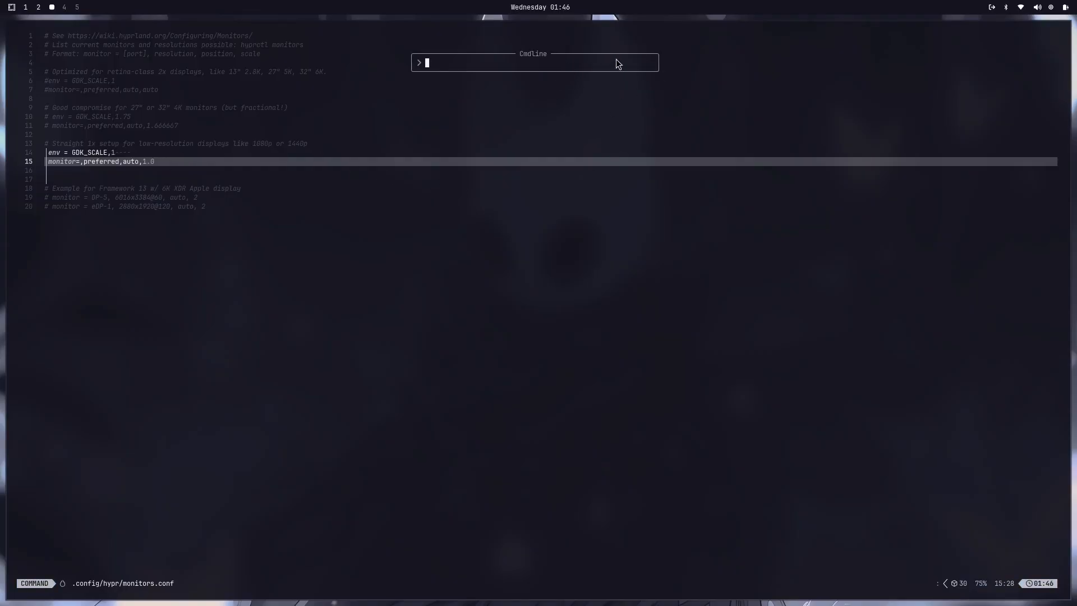
pyautogui.write('wq')
pyautogui.press('Return')
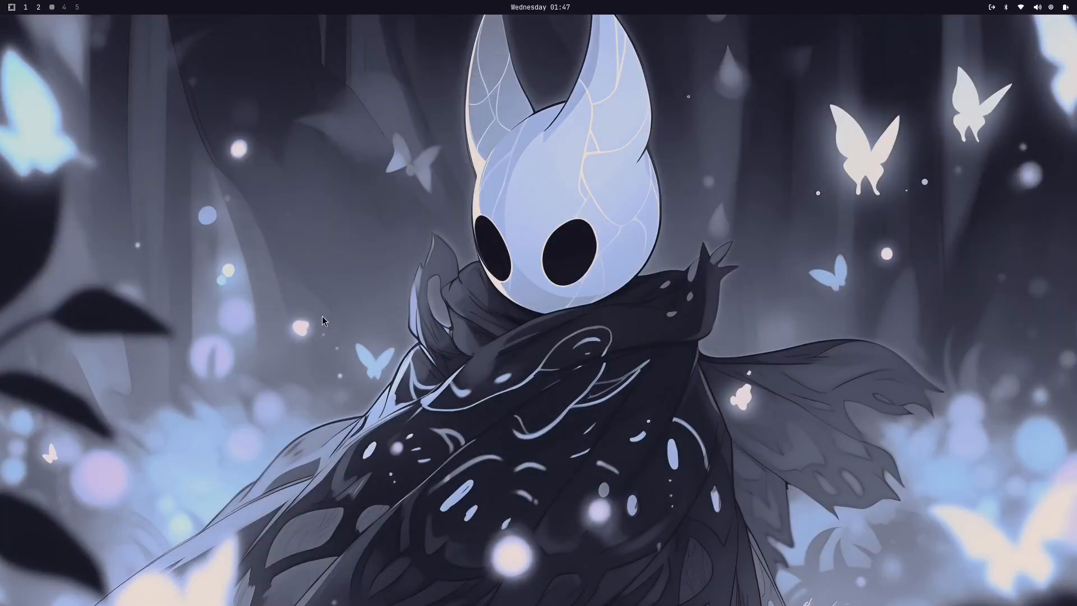
# Step: Open the keybindings configuration file bindings.conf from the Setup options, look over the bindings and close the editor
pyautogui.press('super+alt+space')
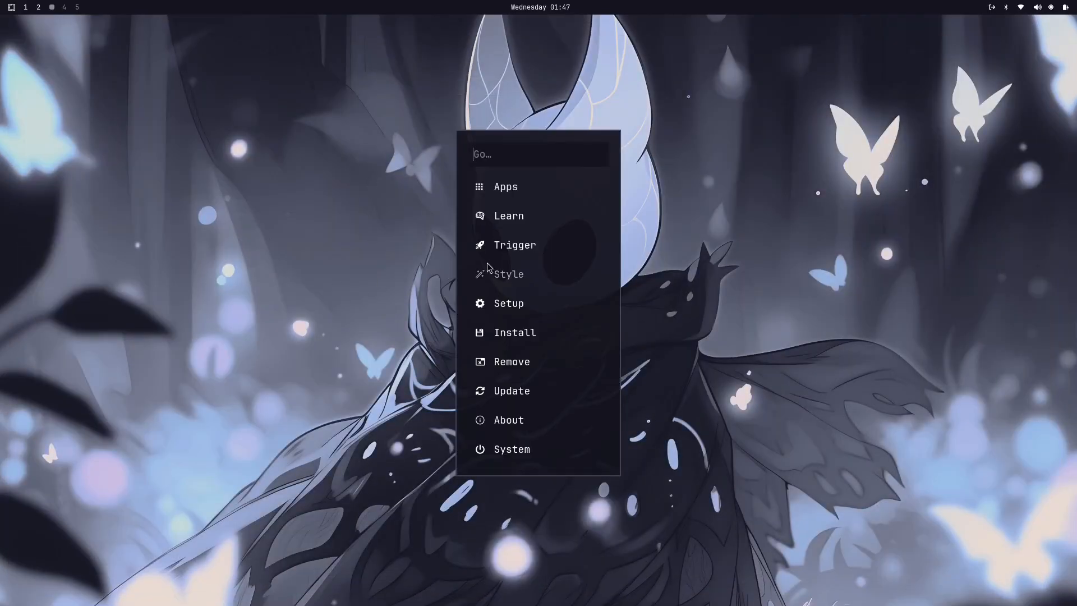
pyautogui.click(509, 303)
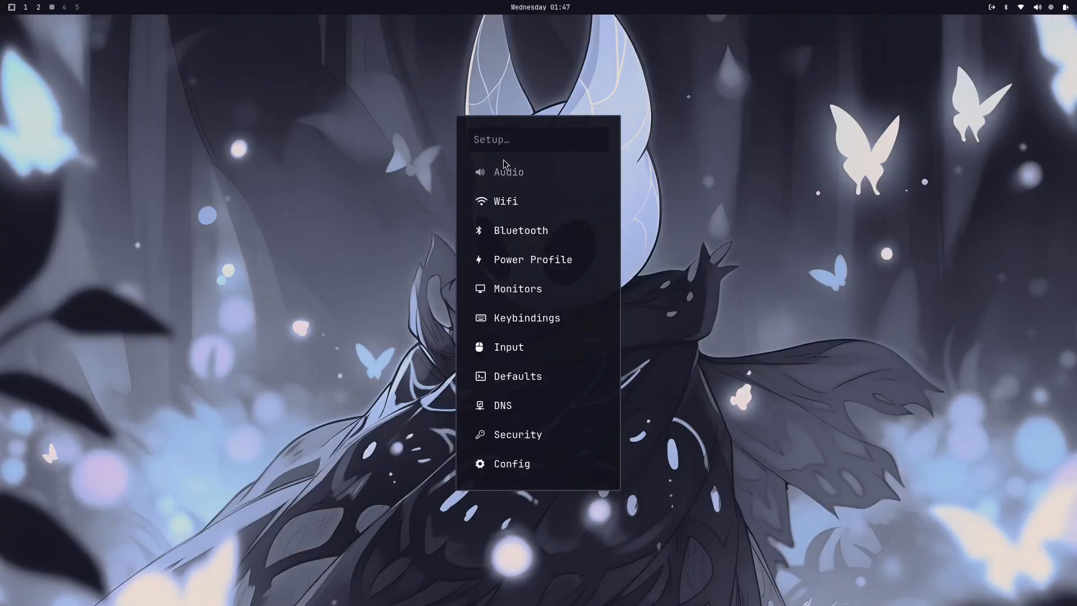
pyautogui.click(536, 318)
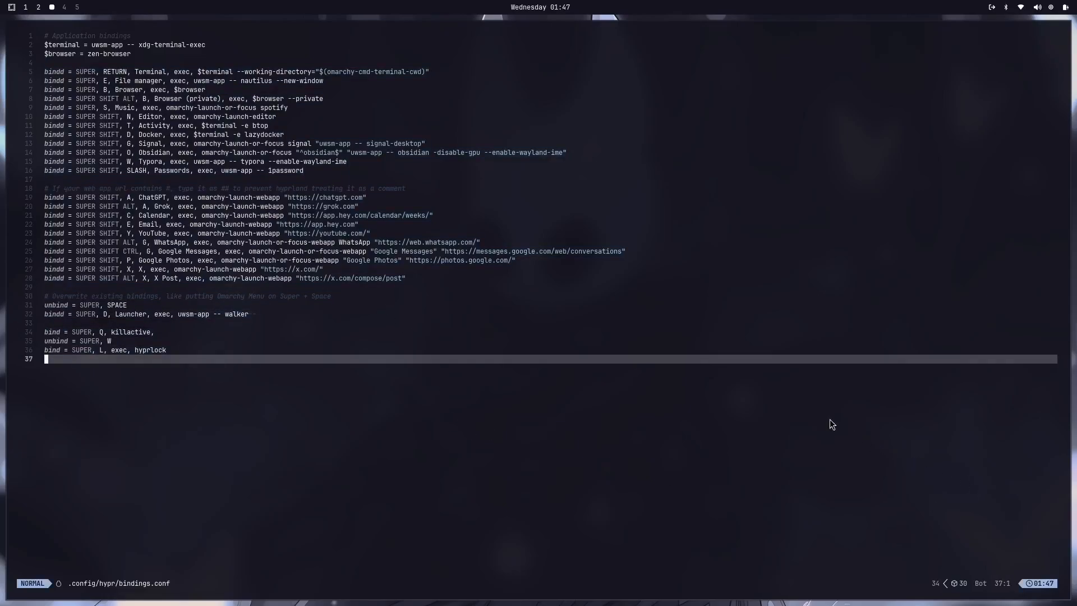
pyautogui.press('super+q')
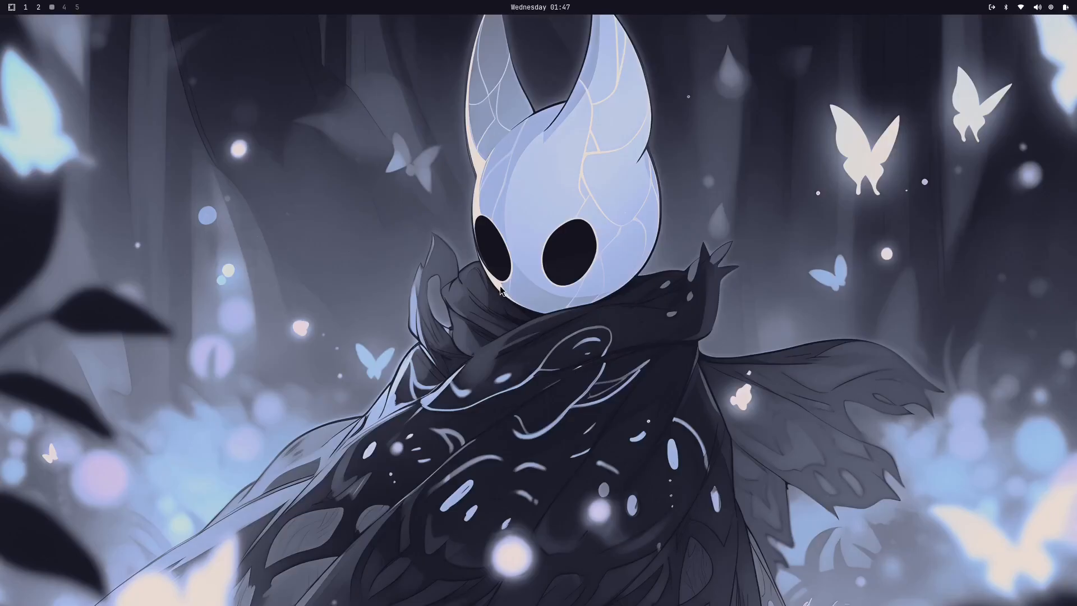
# Step: View the Config choices in the Setup options and return to the main Omarchy menu
pyautogui.press('super+alt+space')
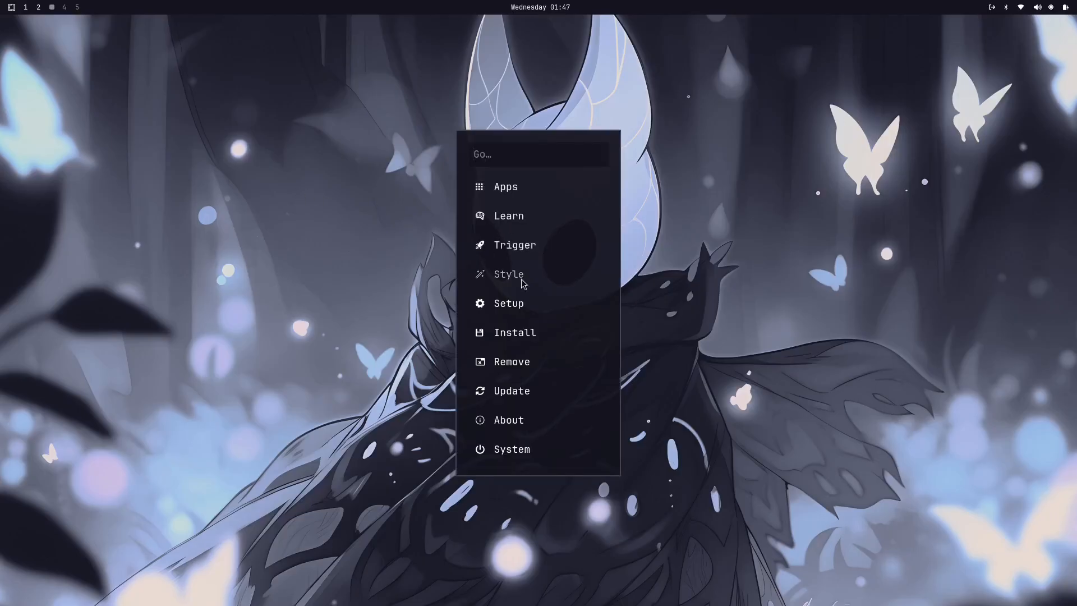
pyautogui.click(533, 305)
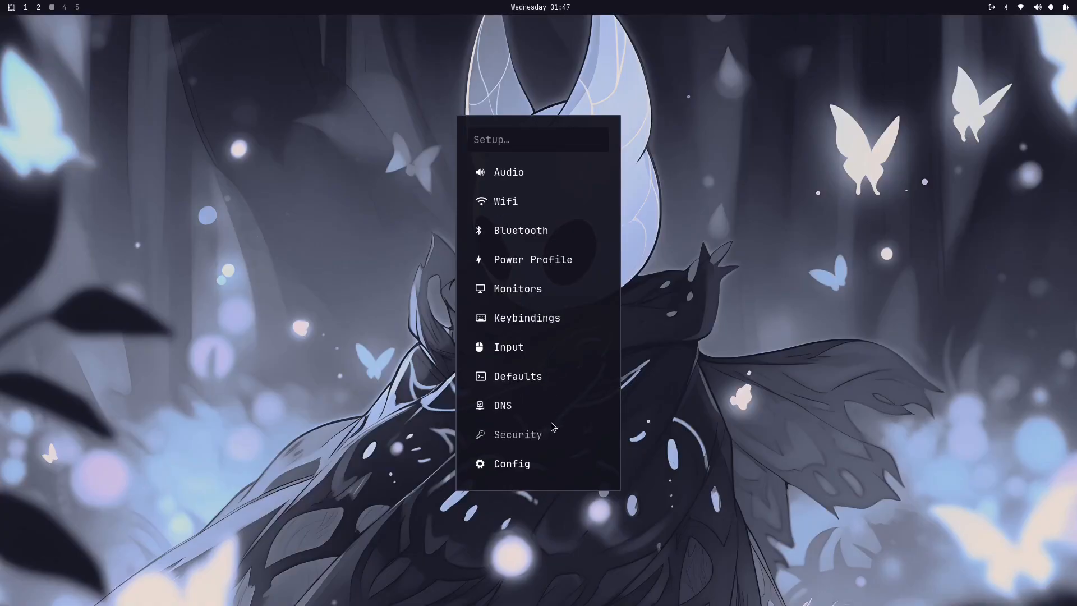
pyautogui.click(520, 475)
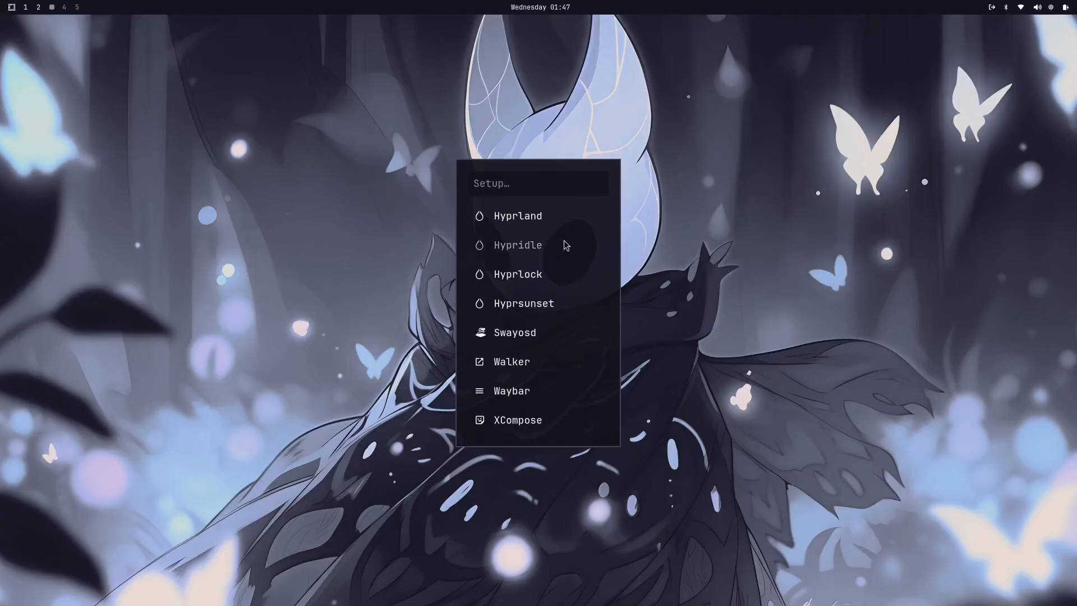
pyautogui.press('Escape')
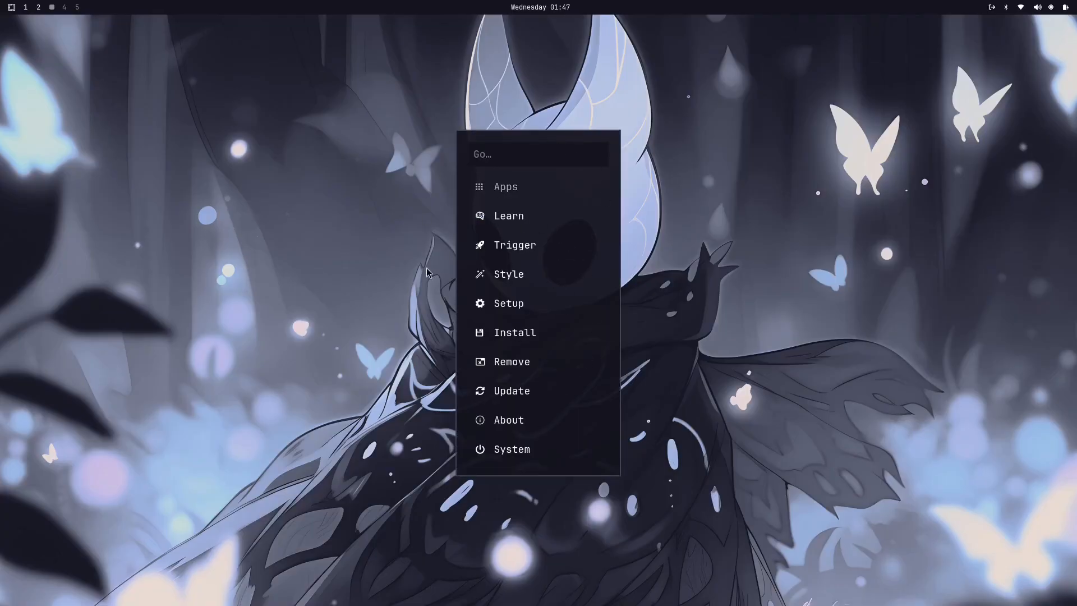
# Step: Open the Package installer from the Install options, browse the package list, search for "neofect" and close it
pyautogui.click(508, 336)
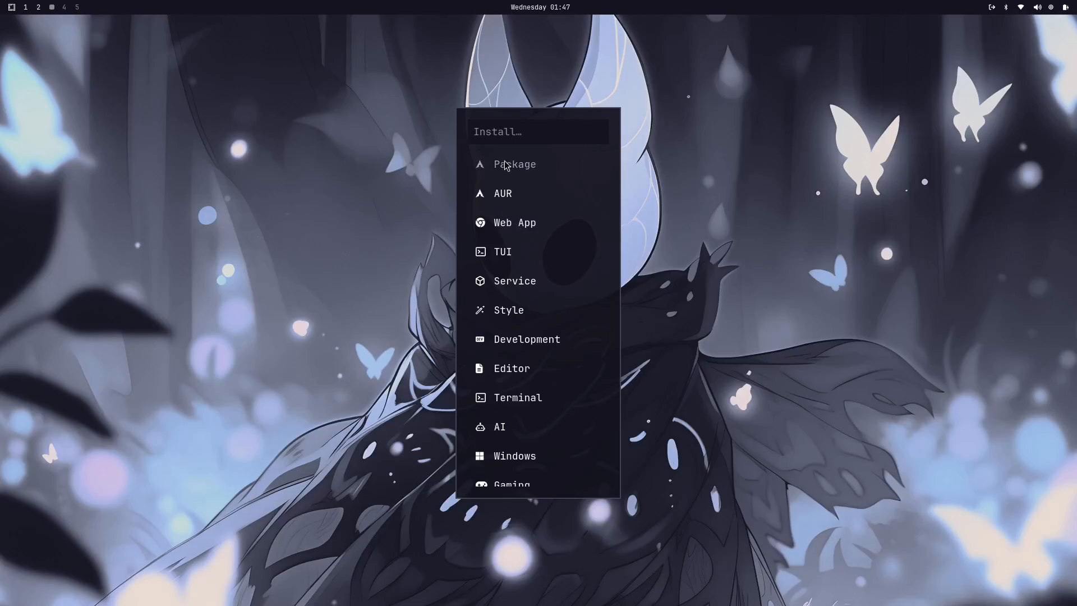
pyautogui.click(505, 169)
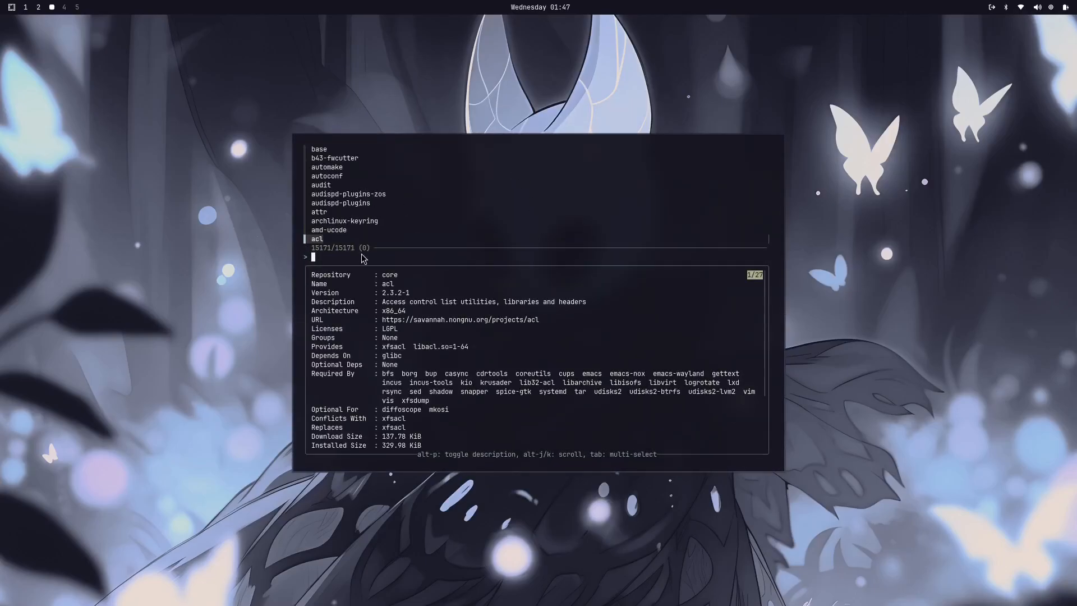
pyautogui.scroll(15, 364, 258)
pyautogui.scroll(-18, 370, 253)
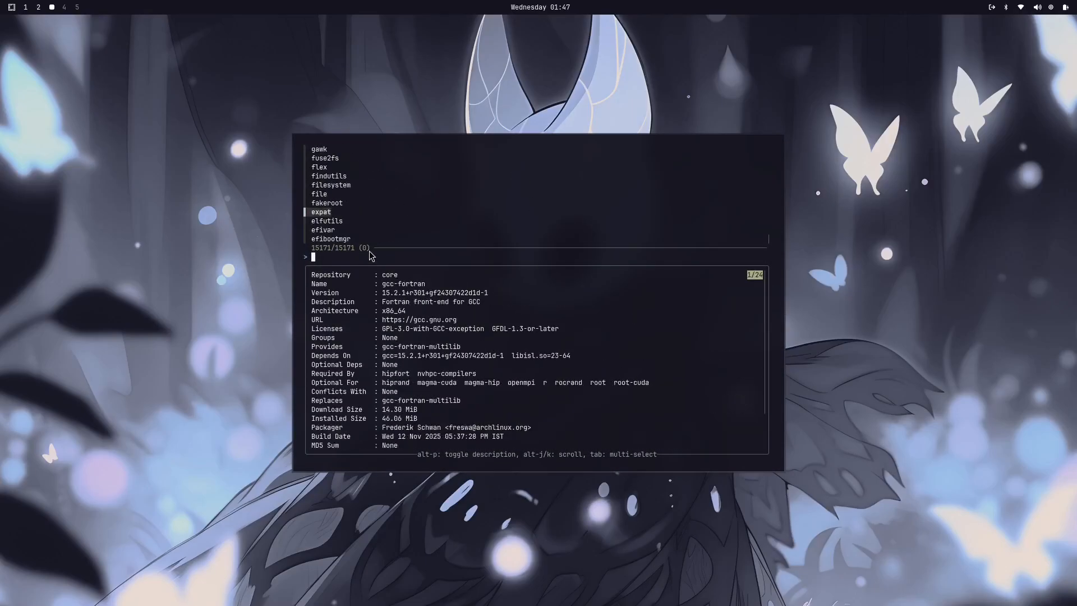
pyautogui.scroll(-14, 375, 251)
pyautogui.scroll(15, 378, 242)
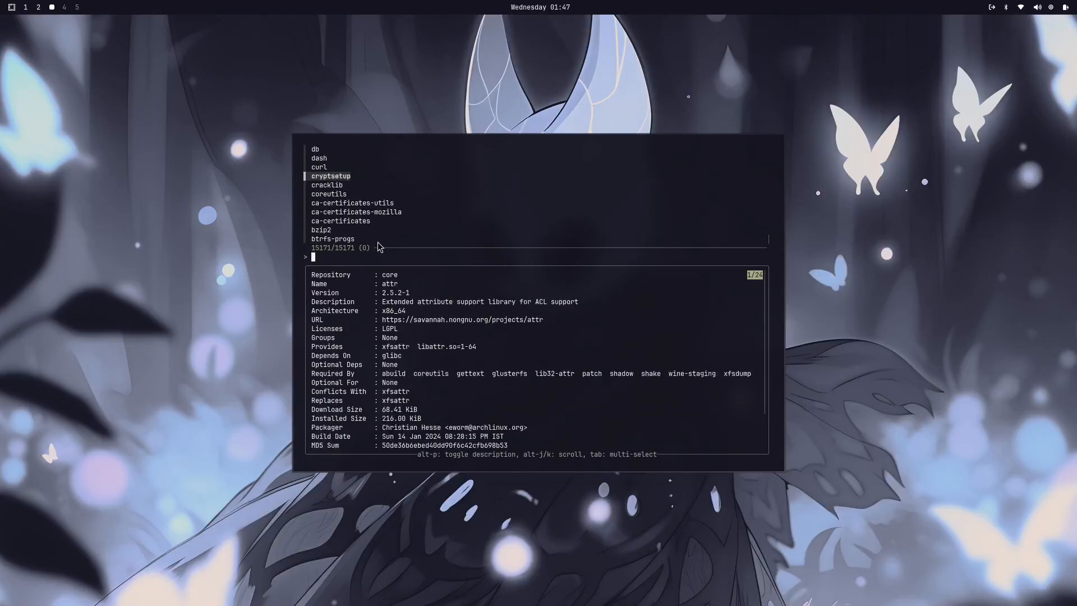
pyautogui.write('neofect')
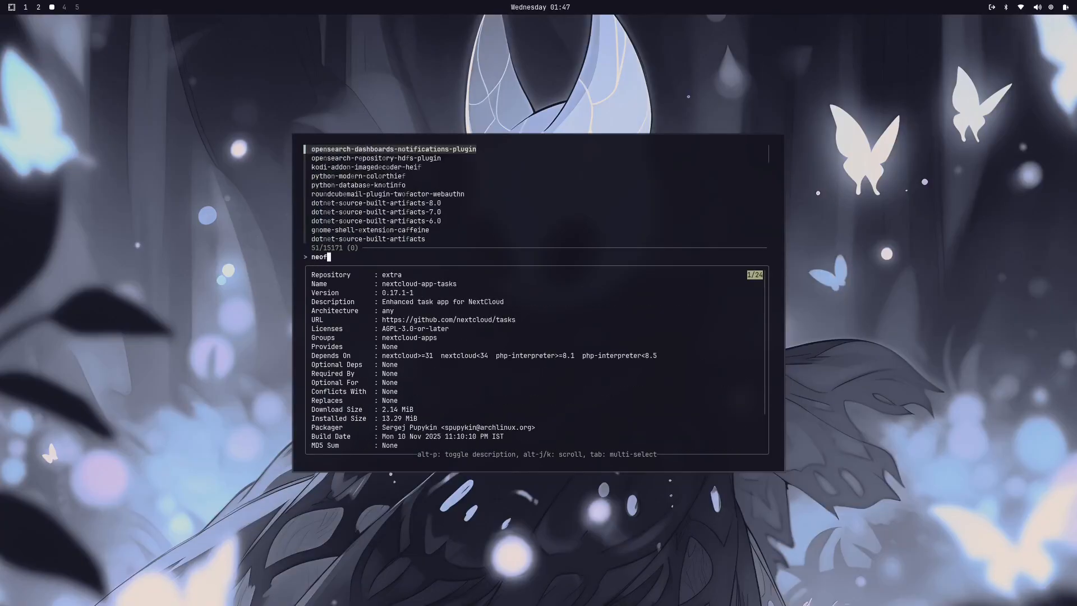
pyautogui.press('BackSpace')
pyautogui.press('BackSpace')
pyautogui.press('BackSpace')
pyautogui.press('BackSpace')
pyautogui.press('BackSpace')
pyautogui.press('BackSpace')
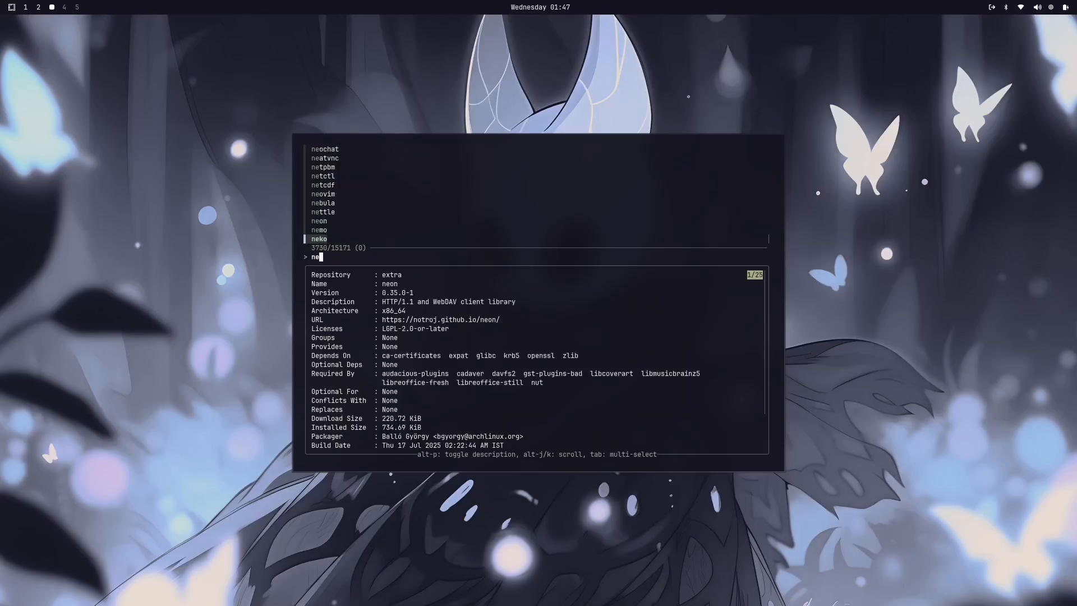
pyautogui.press('Escape')
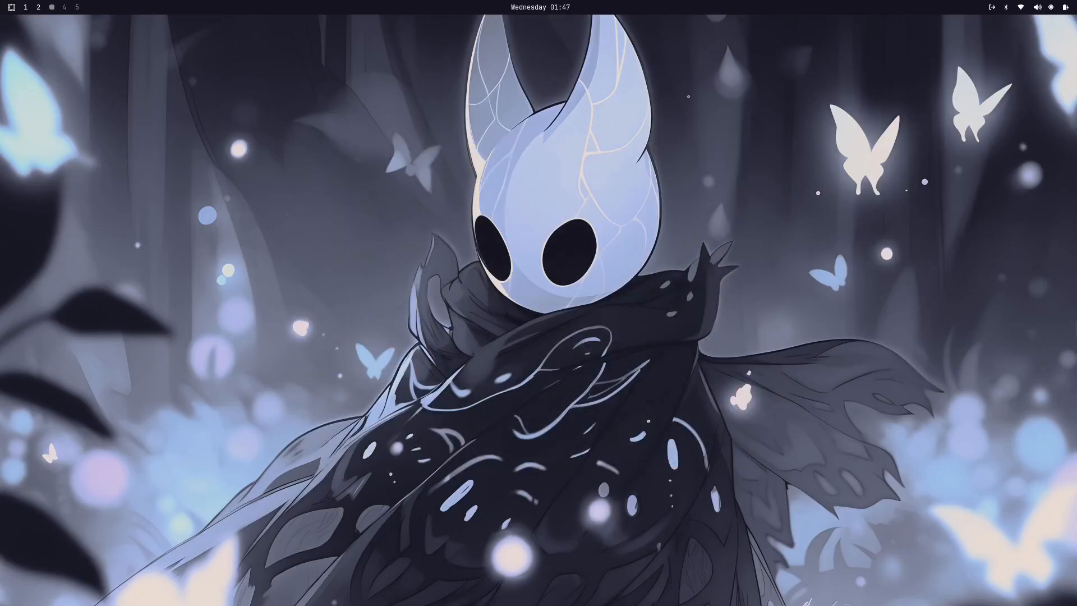
# Step: Open the AUR package installer from the Install options, search for "neofect" and close it
pyautogui.press('super+alt+space')
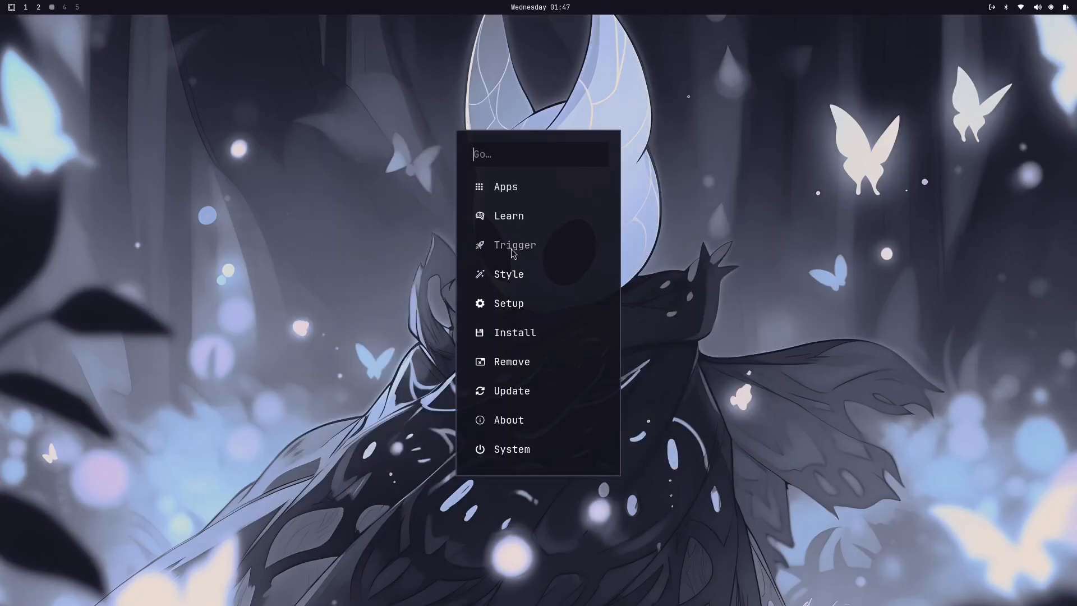
pyautogui.click(512, 336)
pyautogui.click(504, 197)
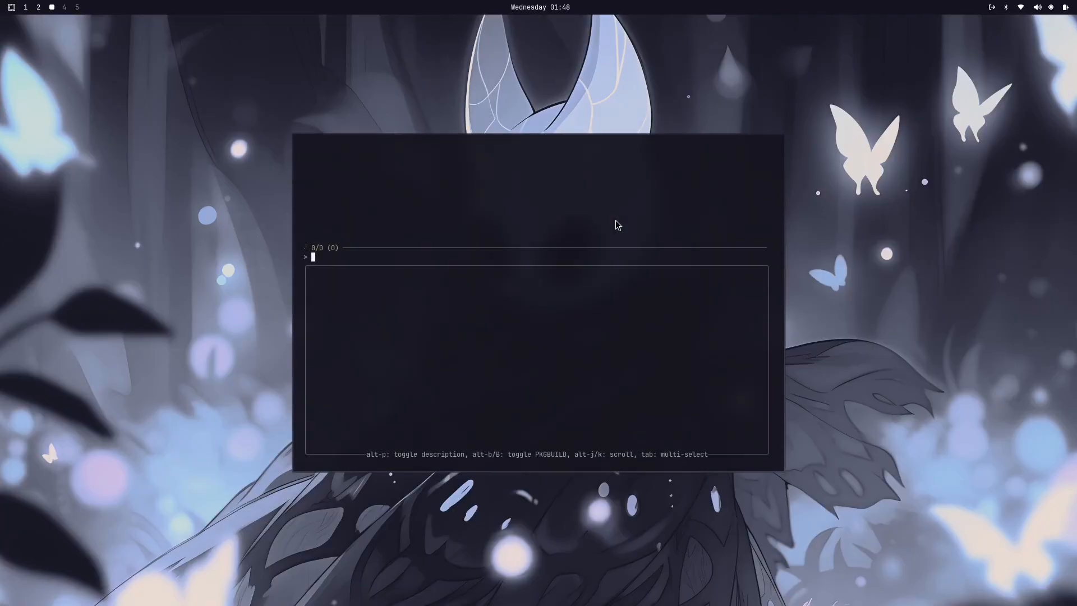
pyautogui.write('neofecth')
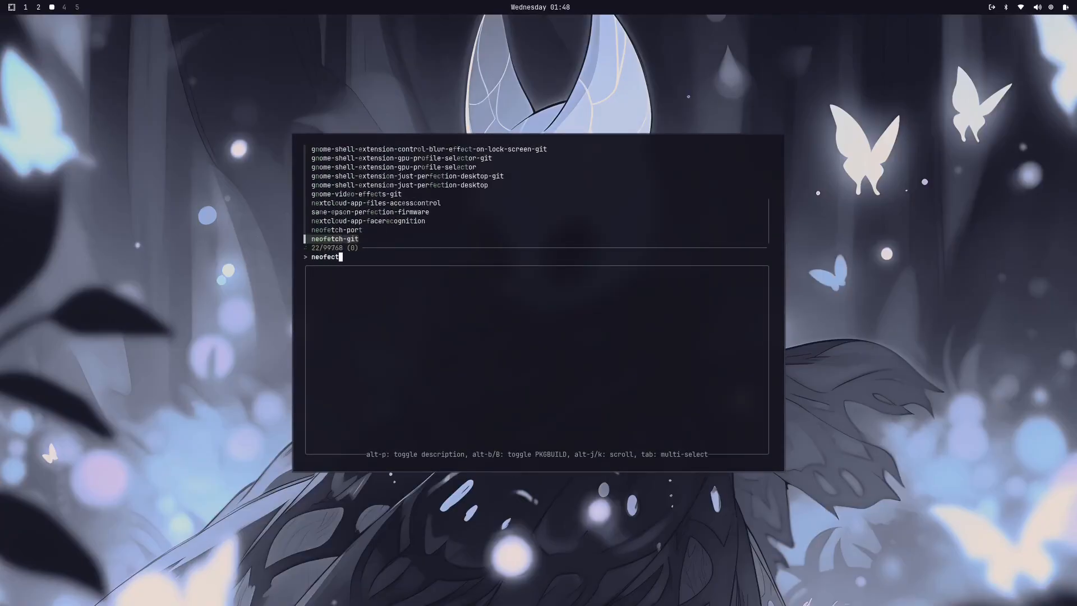
pyautogui.press('BackSpace')
pyautogui.press('BackSpace')
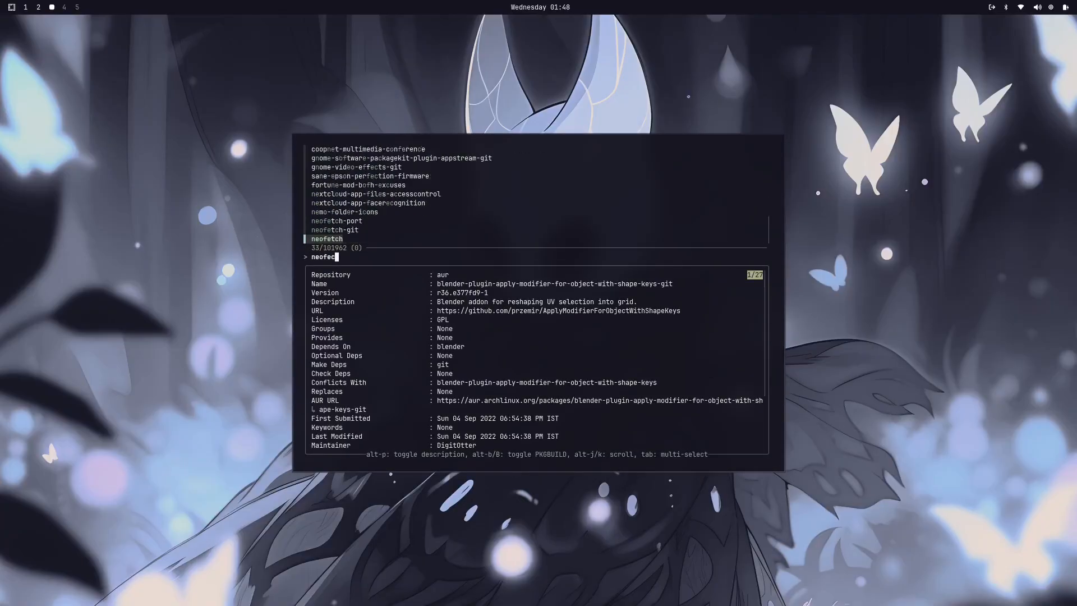
pyautogui.press('Escape')
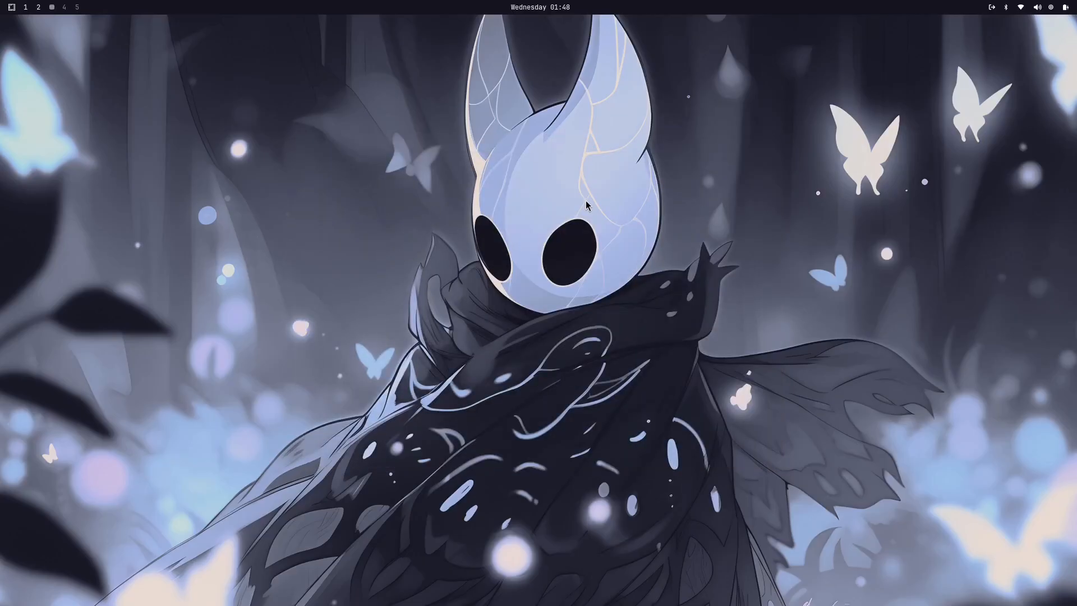
# Step: Open the TUI shortcut creator from the Install options and cancel it without naming a shortcut
pyautogui.press('super+alt+space')
pyautogui.click(513, 337)
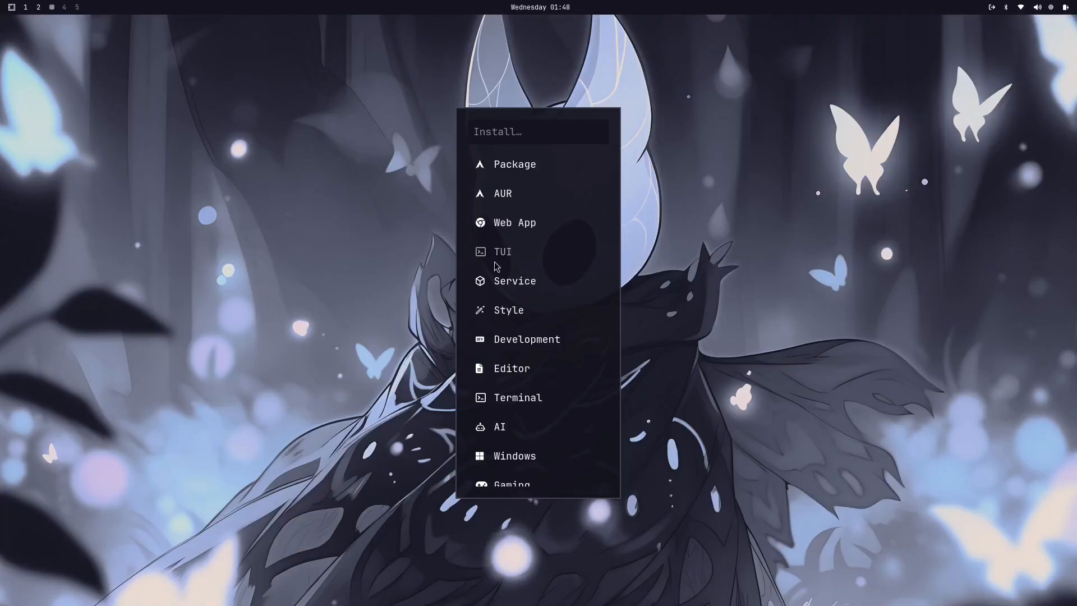
pyautogui.click(496, 253)
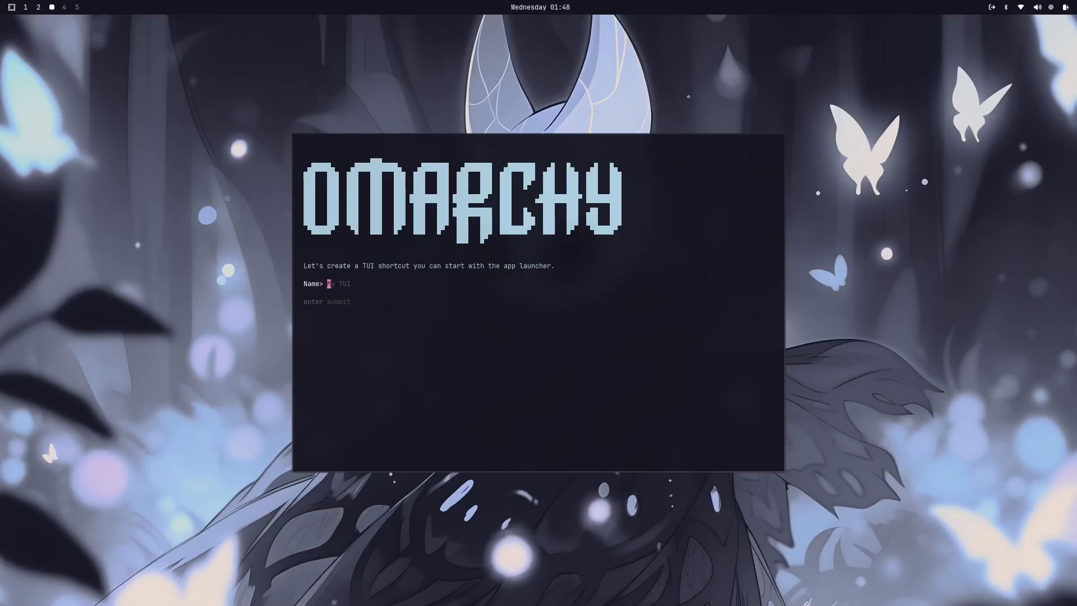
pyautogui.press('Escape')
# Step: View the installable services in the Install options and go back
pyautogui.press('super+alt+space')
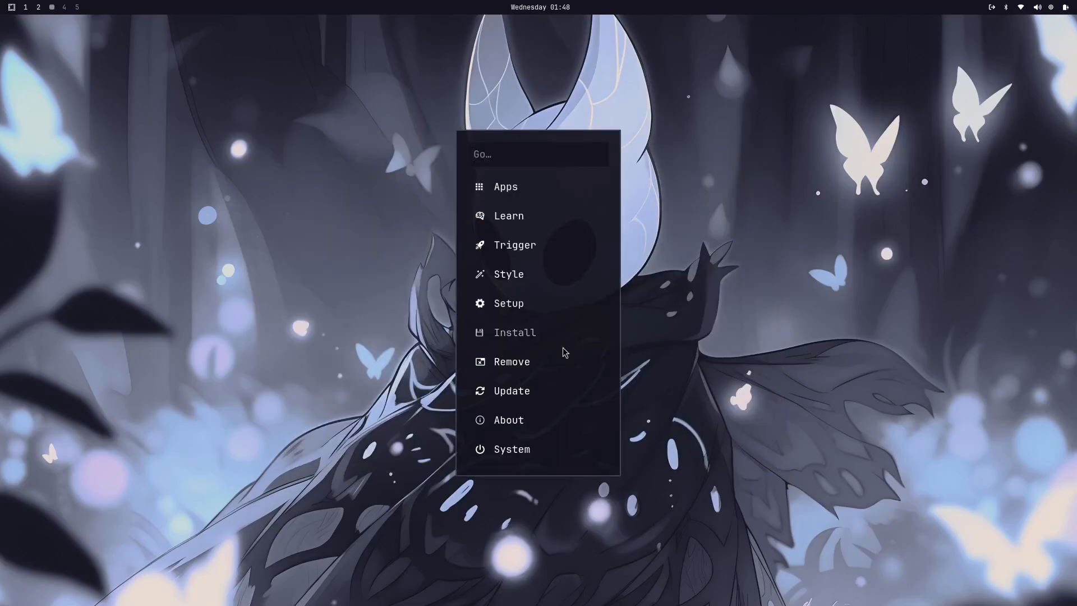
pyautogui.click(530, 335)
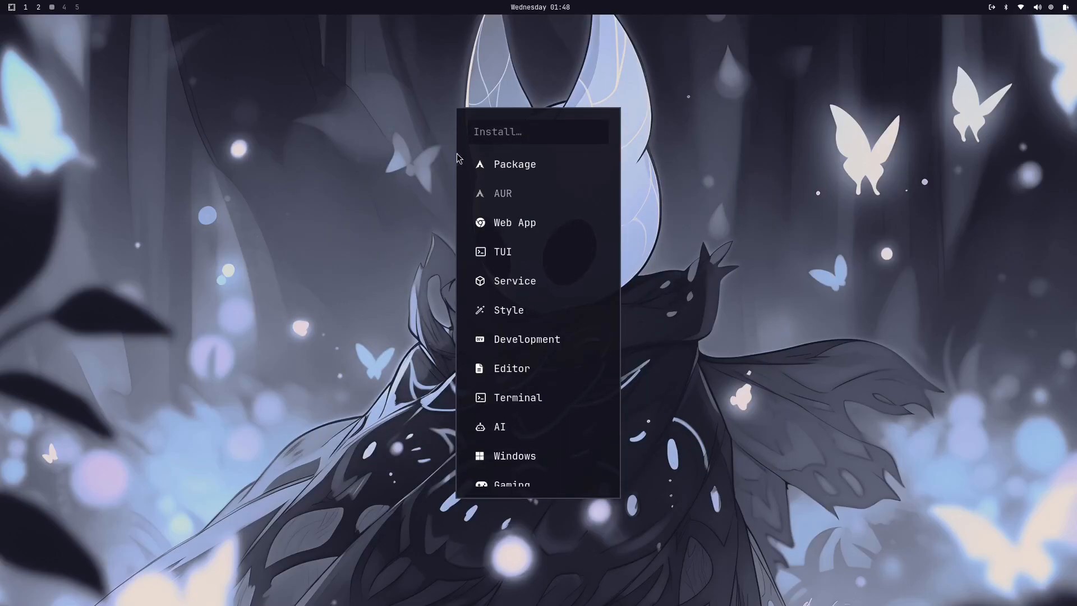
pyautogui.click(508, 287)
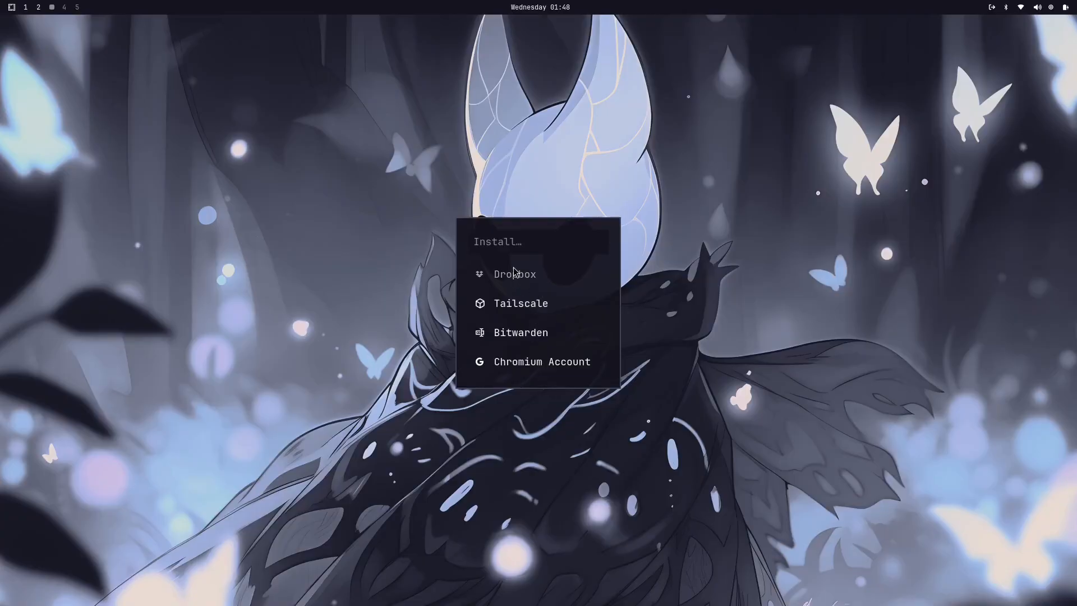
pyautogui.press('Escape')
# Step: Look through the Development languages and frameworks offered in the Install options and go back
pyautogui.click(572, 339)
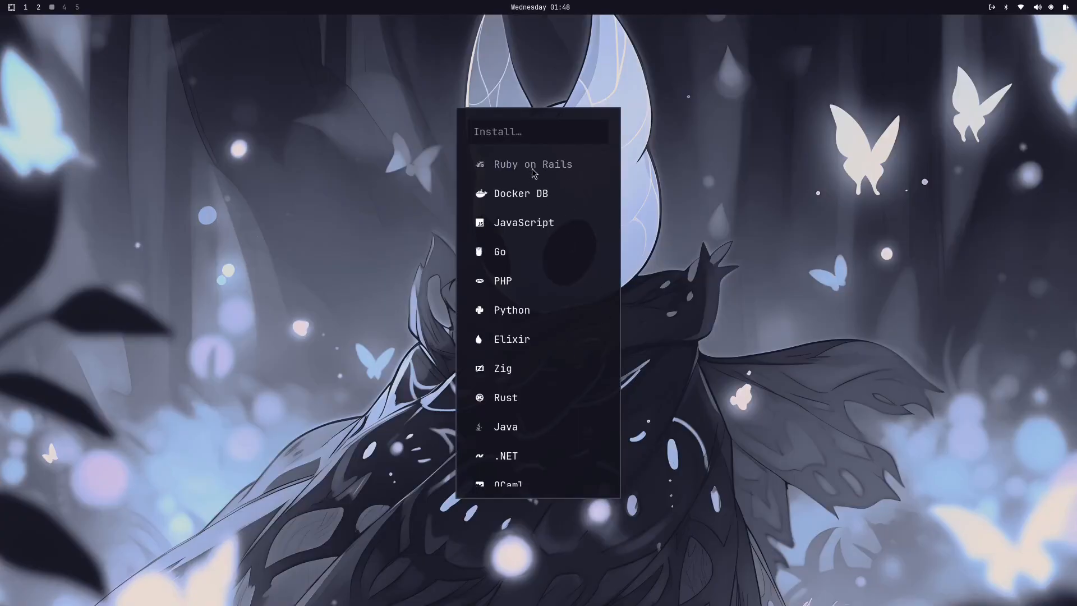
pyautogui.scroll(-2, 561, 201)
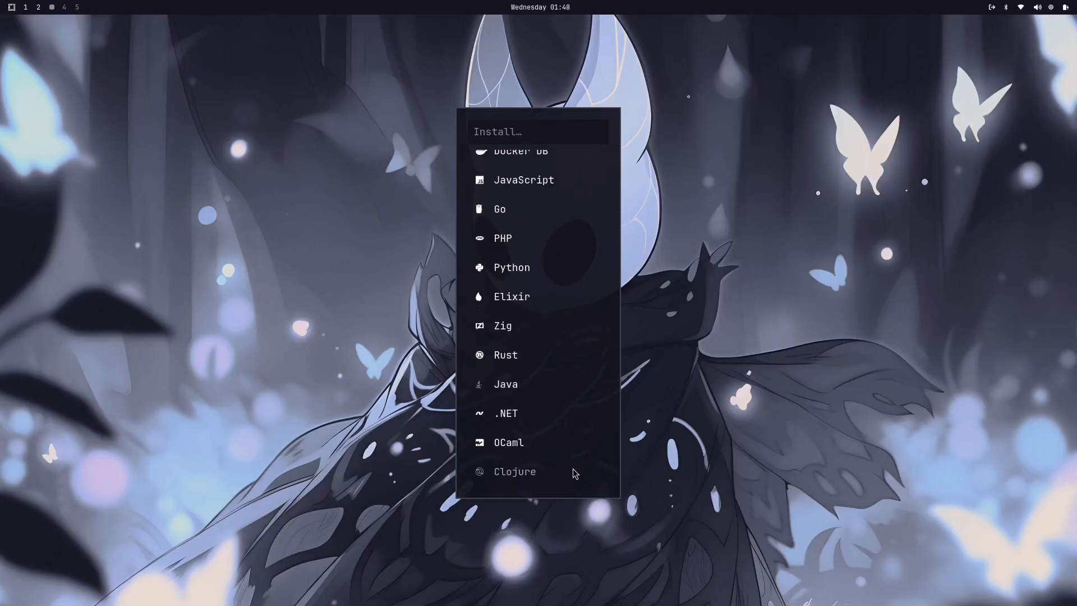
pyautogui.scroll(2, 533, 342)
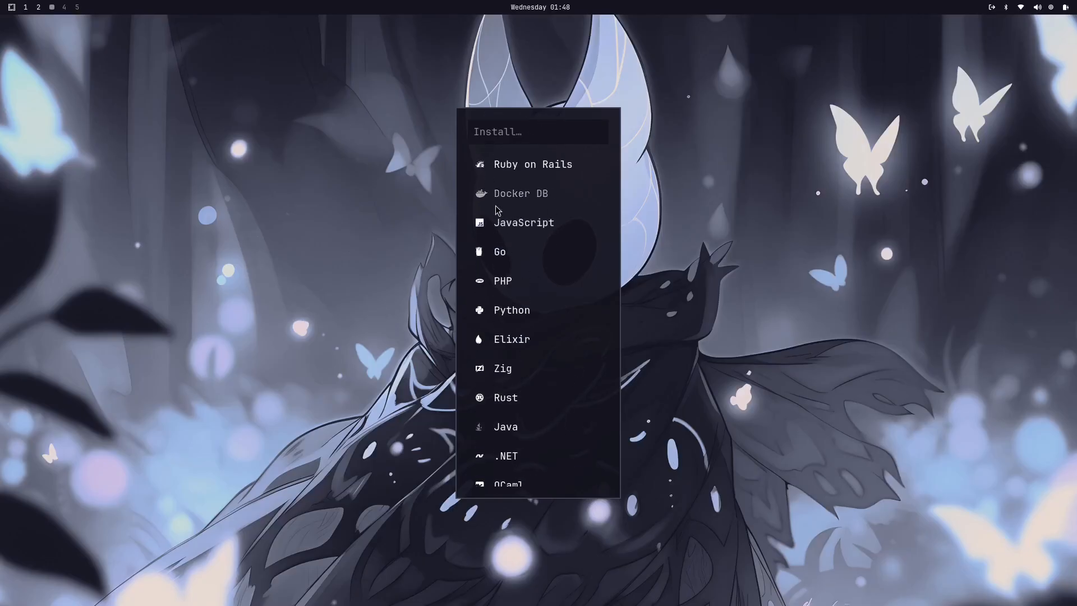
pyautogui.scroll(-2, 529, 290)
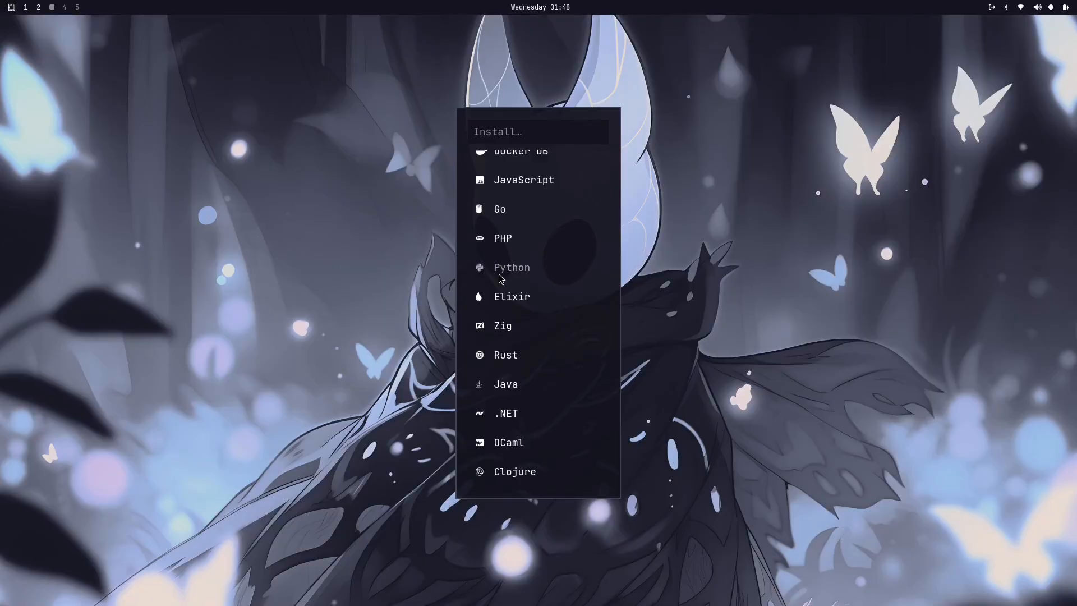
pyautogui.scroll(1, 501, 269)
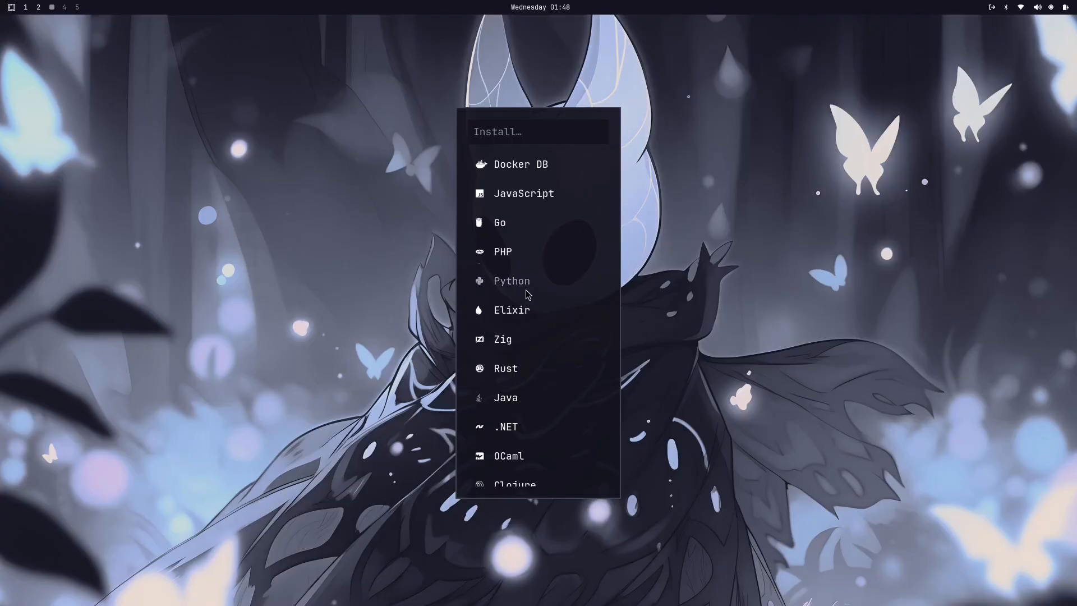
pyautogui.press('Escape')
pyautogui.scroll(-1, 541, 293)
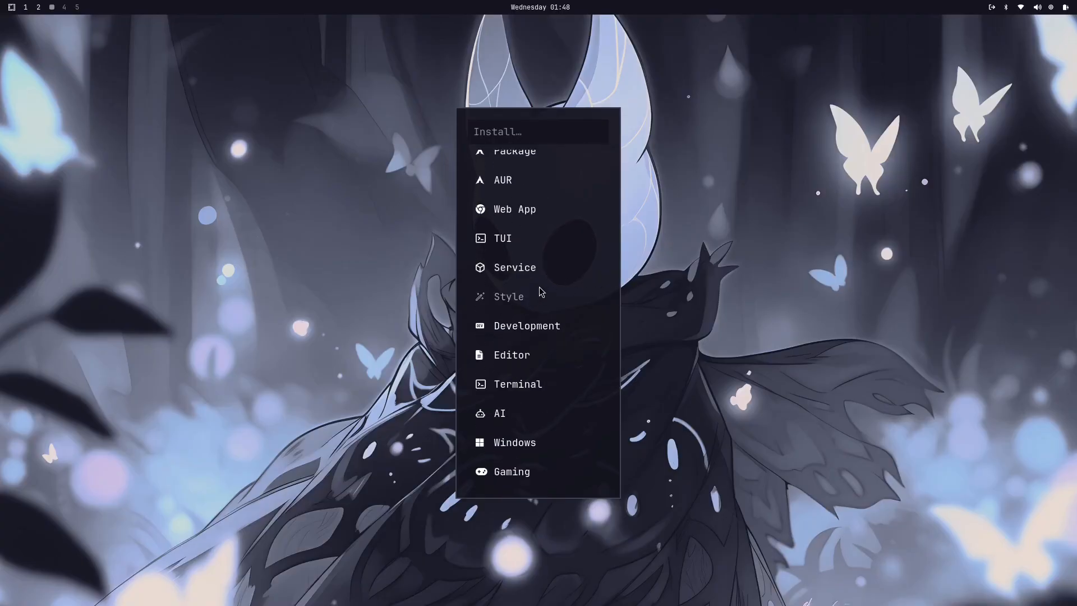
pyautogui.click(537, 320)
pyautogui.press('Escape')
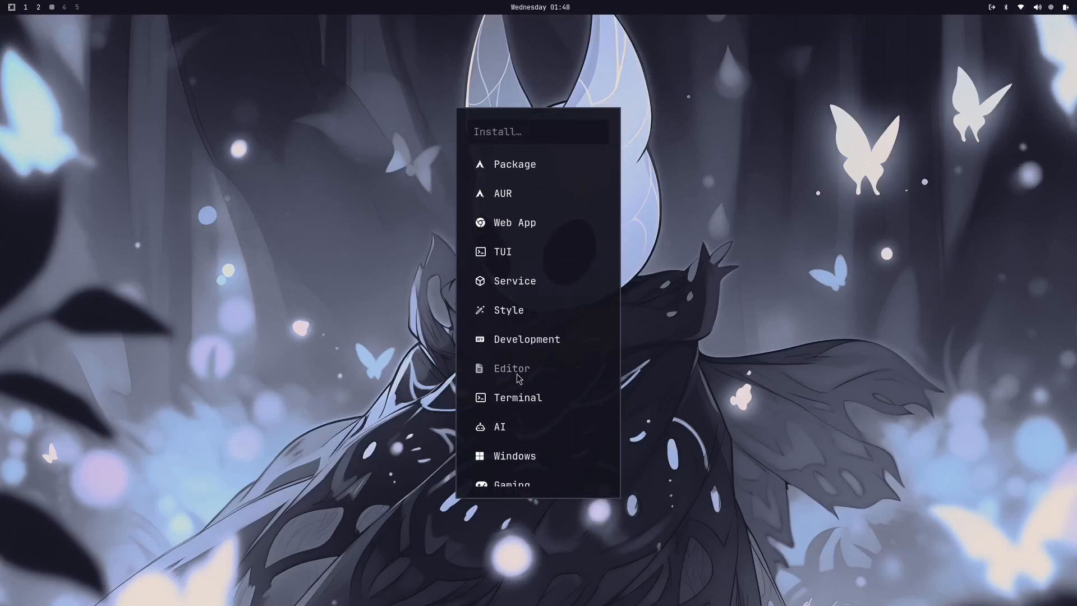
# Step: View the installable terminals, go back and open the AI tools list in the Install options
pyautogui.click(521, 397)
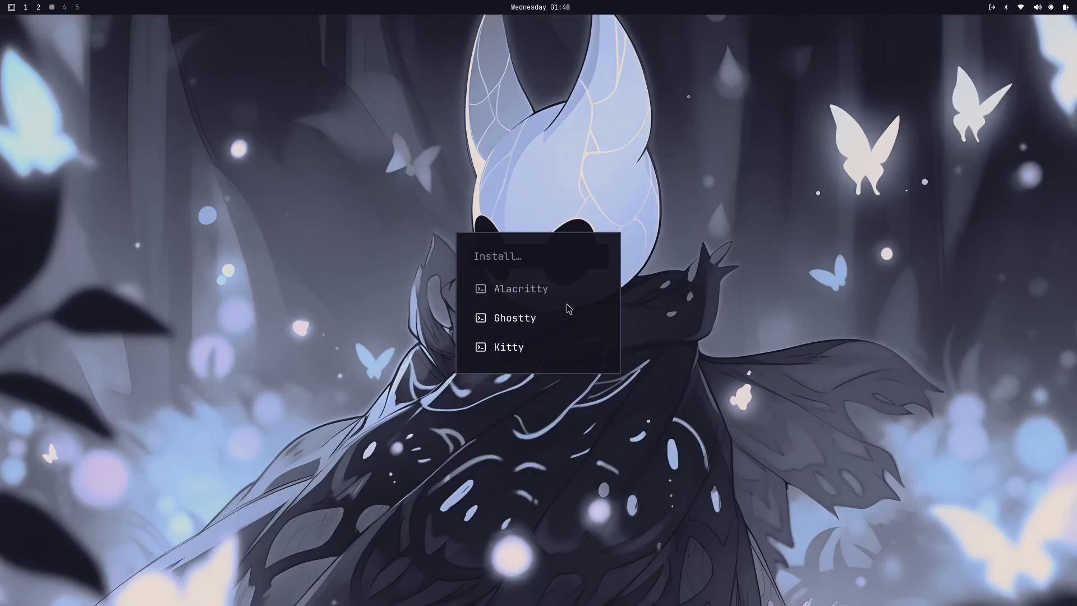
pyautogui.press('Escape')
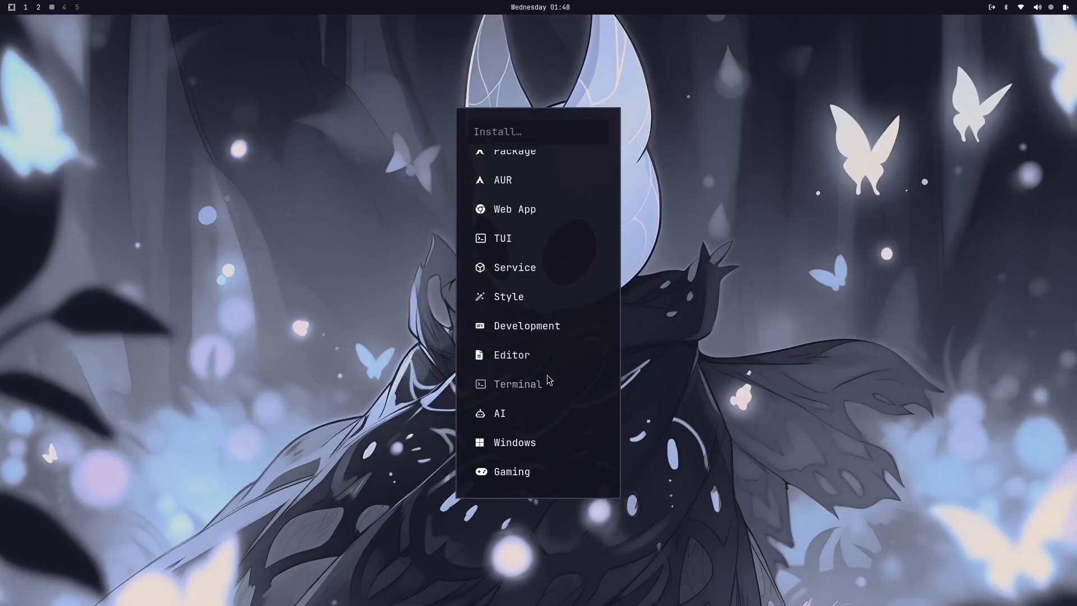
pyautogui.click(513, 412)
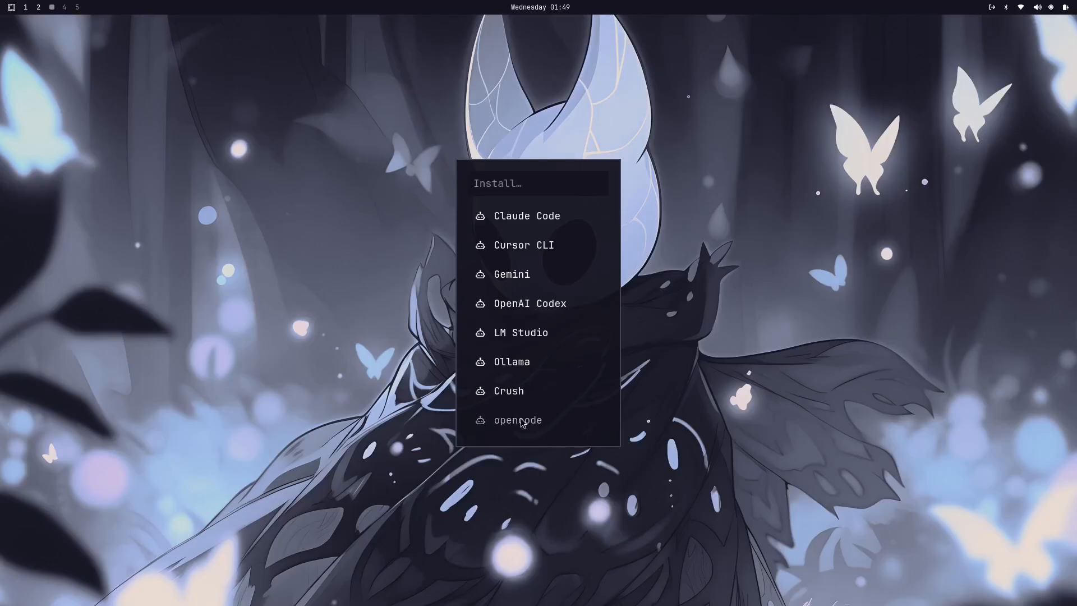
# Step: Leave the AI tools list, open the Windows VM installer and close it without allocating any RAM
pyautogui.press('Escape')
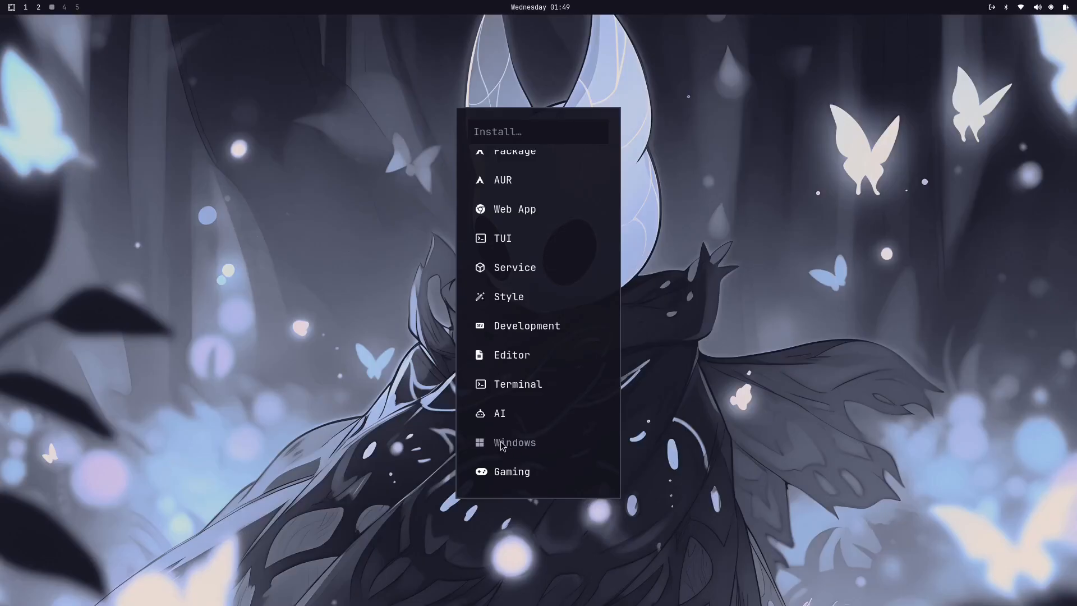
pyautogui.click(542, 449)
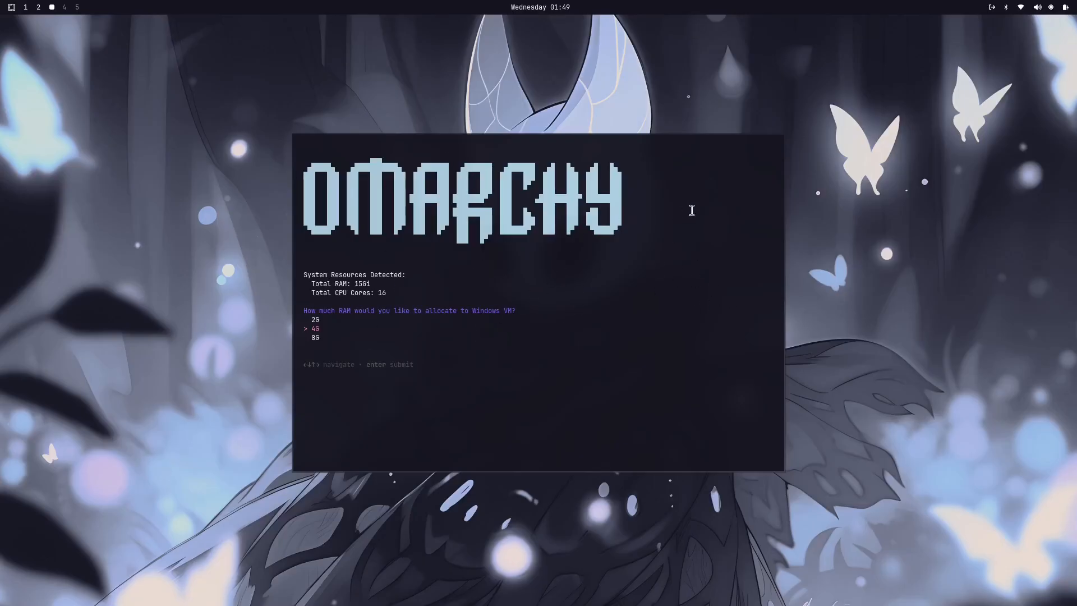
pyautogui.press('super+w')
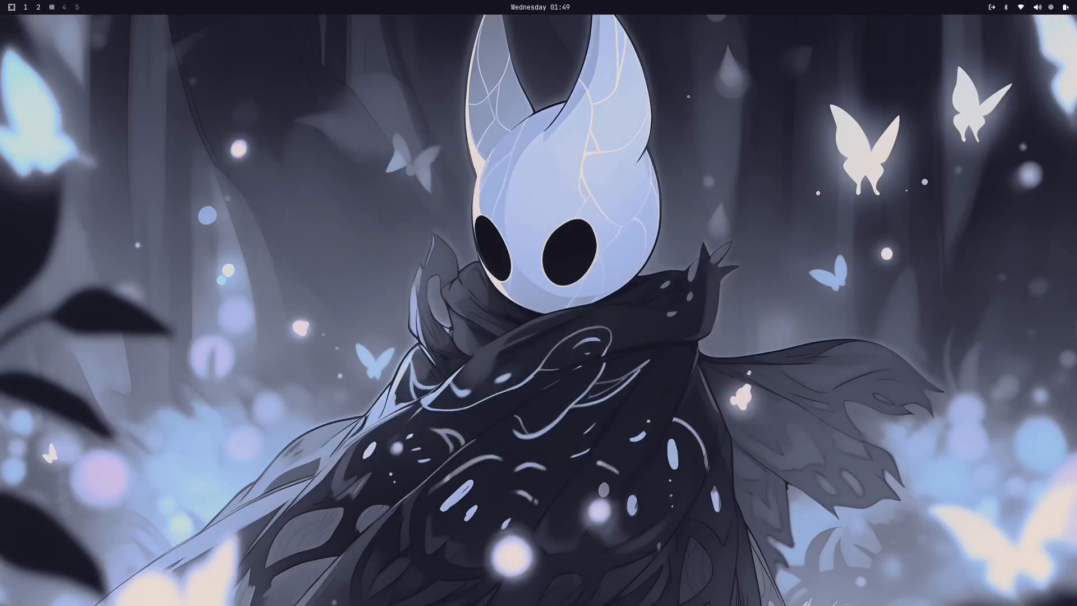
# Step: Search the app launcher for "win" and choose the Windows entry
pyautogui.press('super+space')
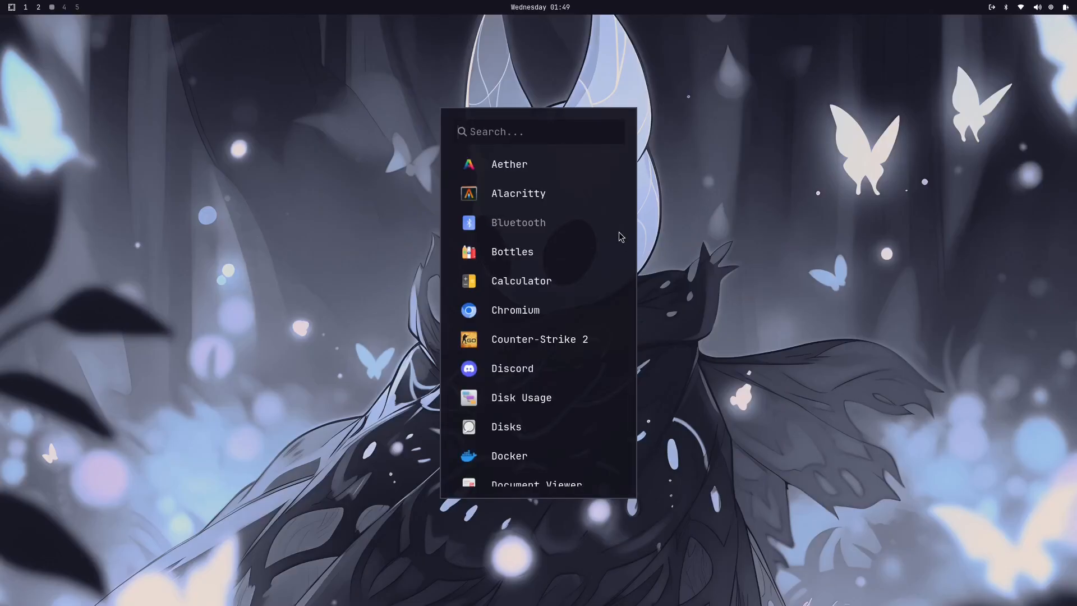
pyautogui.write('win')
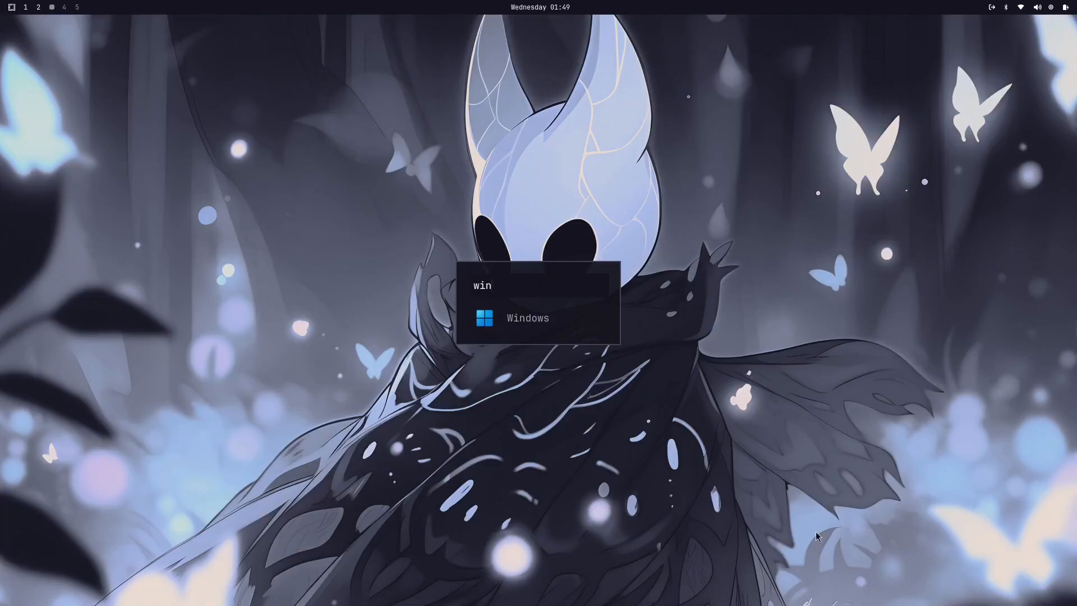
pyautogui.press('Return')
# Step: View the installable Gaming options in the Omarchy menu's Install options and go back
pyautogui.press('super+alt+space')
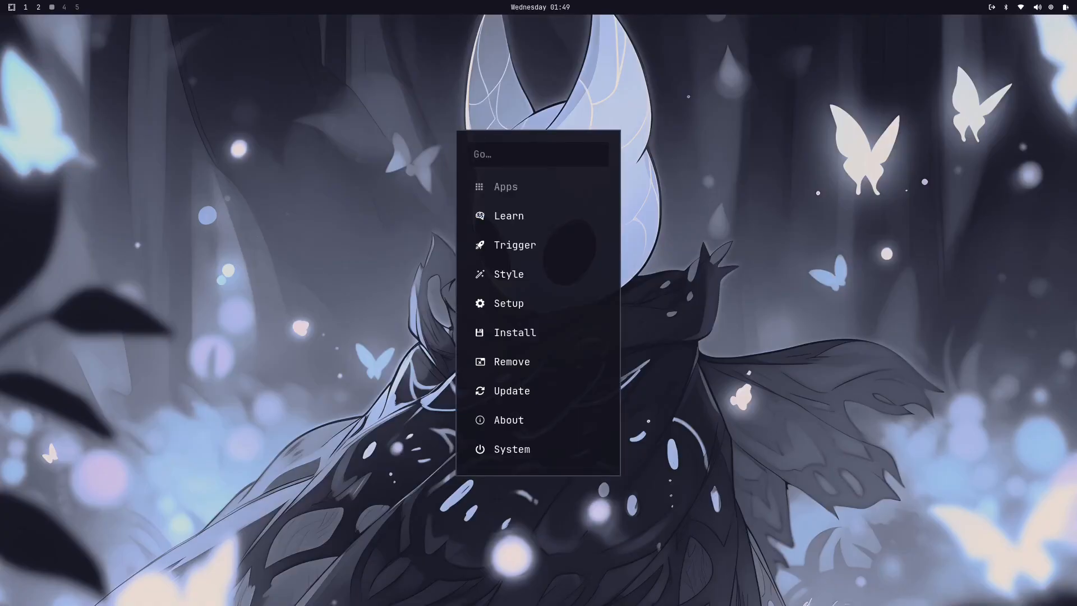
pyautogui.click(531, 334)
pyautogui.scroll(-1, 558, 294)
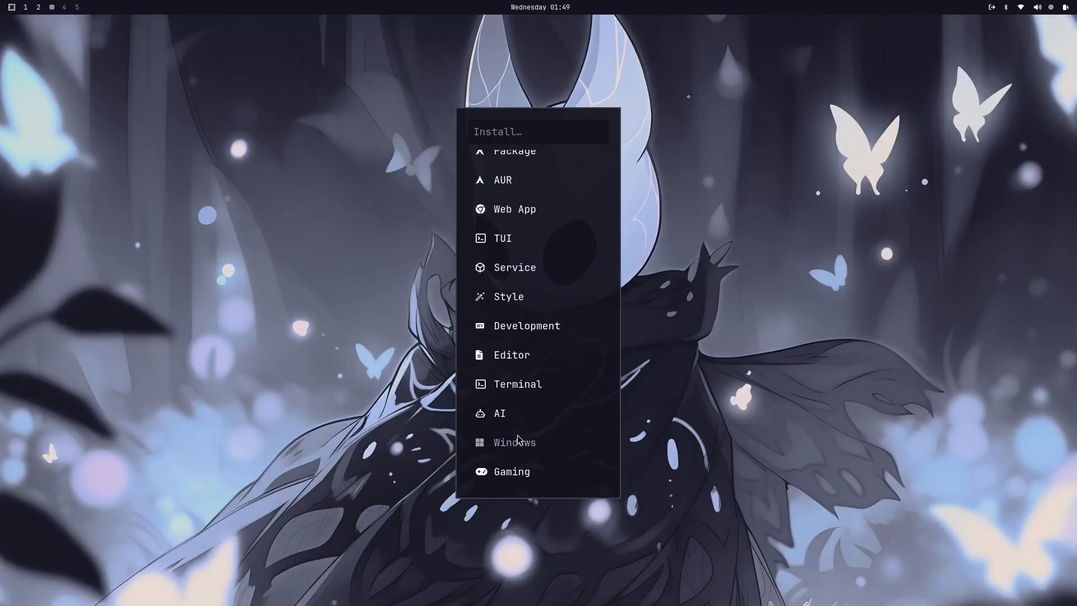
pyautogui.click(524, 476)
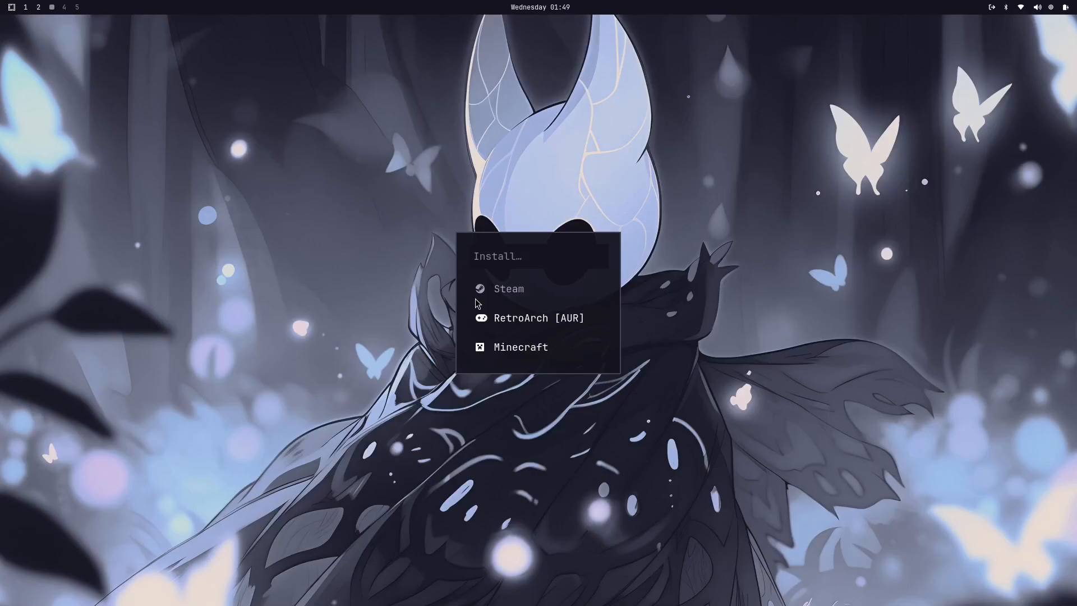
pyautogui.press('Escape')
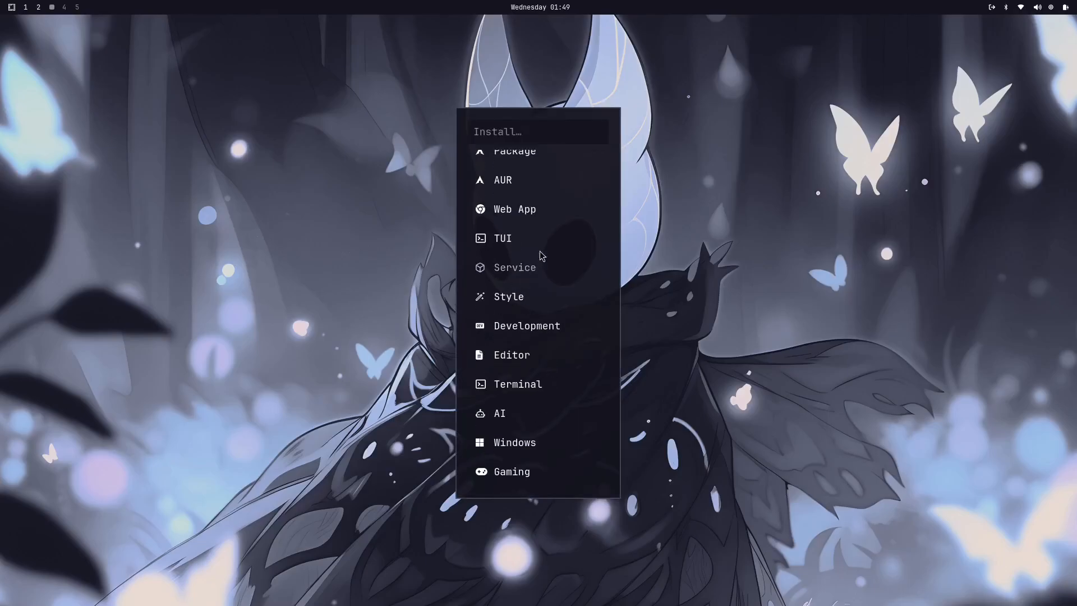
# Step: View the Omarchy menu's Remove options and return to the main menu
pyautogui.press('Escape')
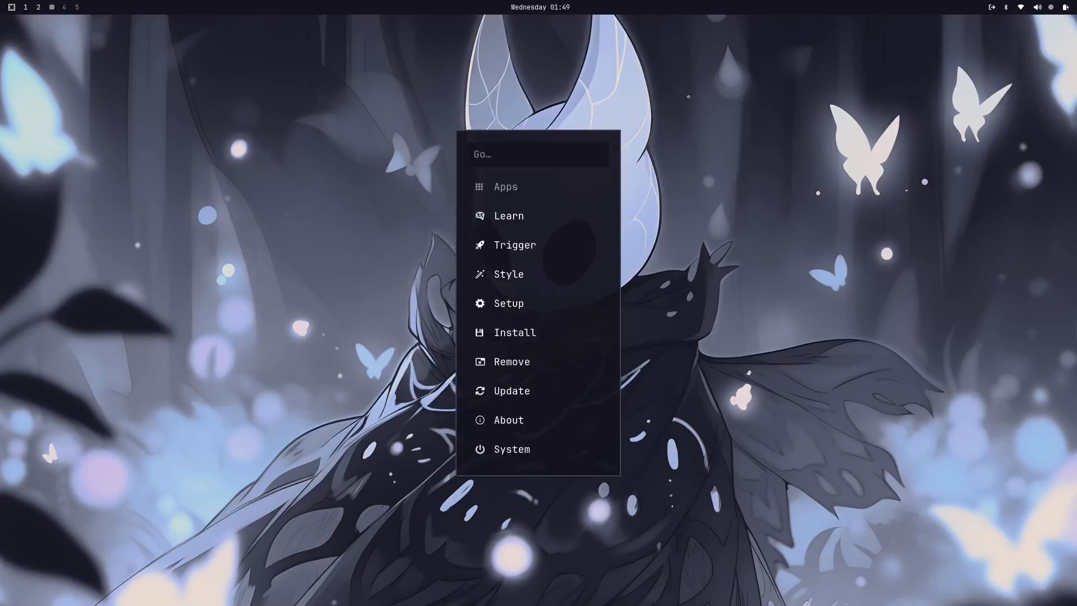
pyautogui.click(536, 360)
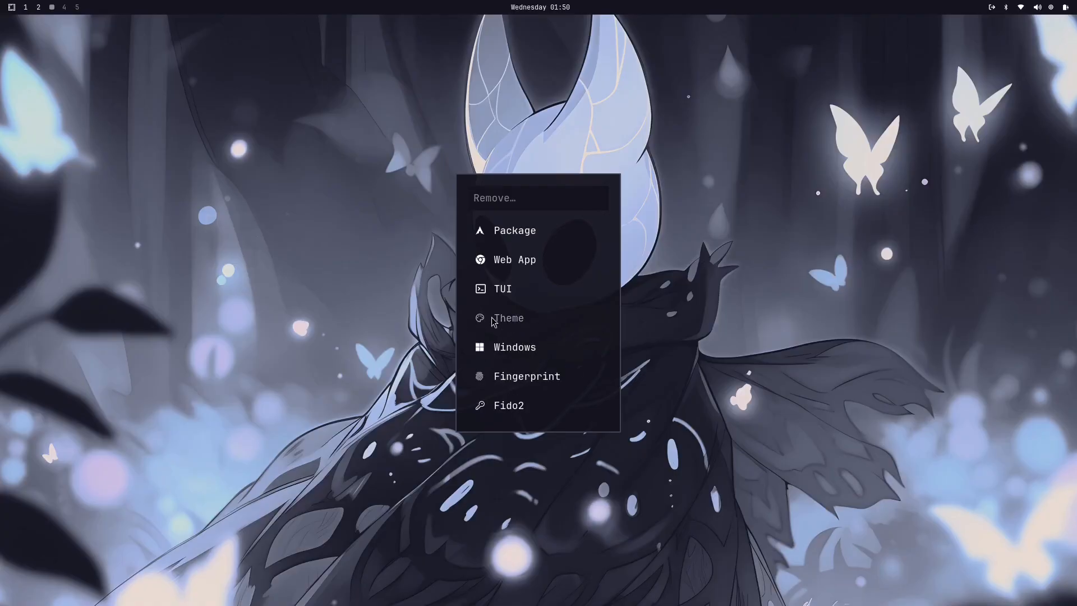
pyautogui.press('Escape')
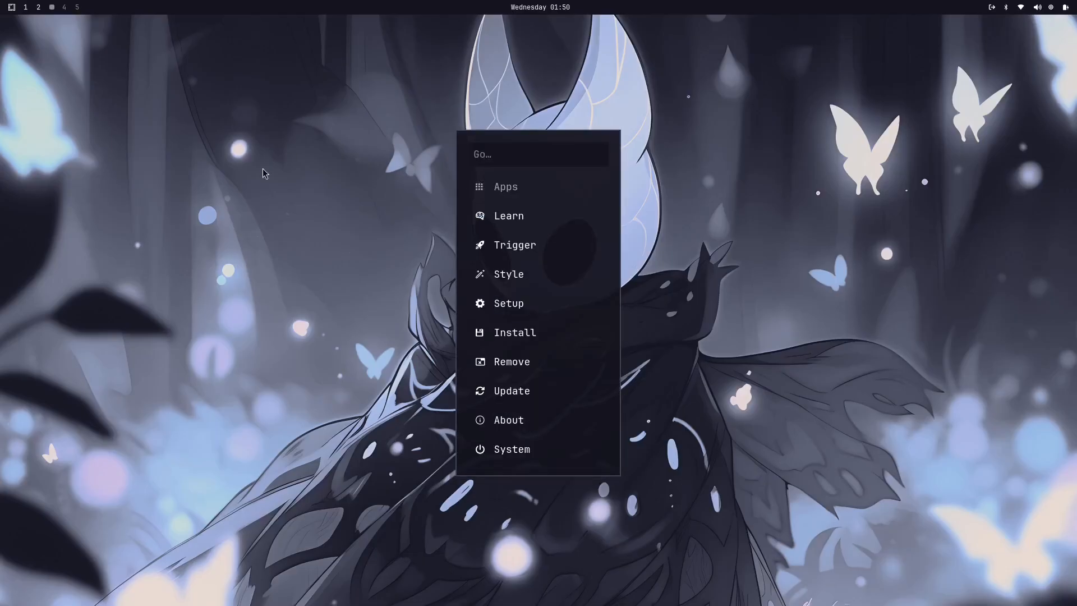
# Step: Update the Extra Themes from the Omarchy menu's Update options and close the finished update window
pyautogui.click(516, 392)
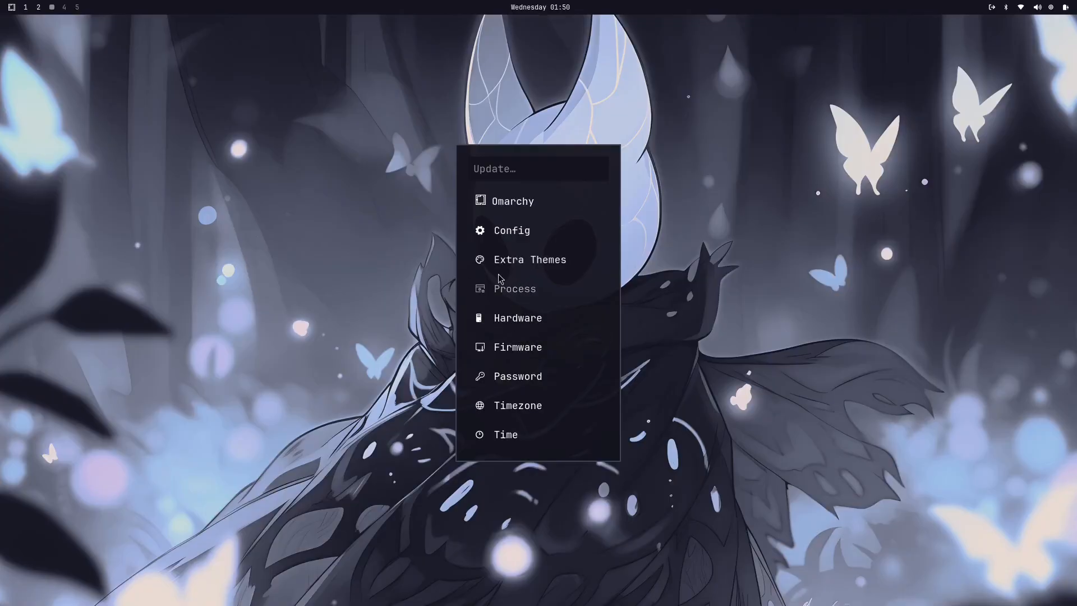
pyautogui.click(573, 258)
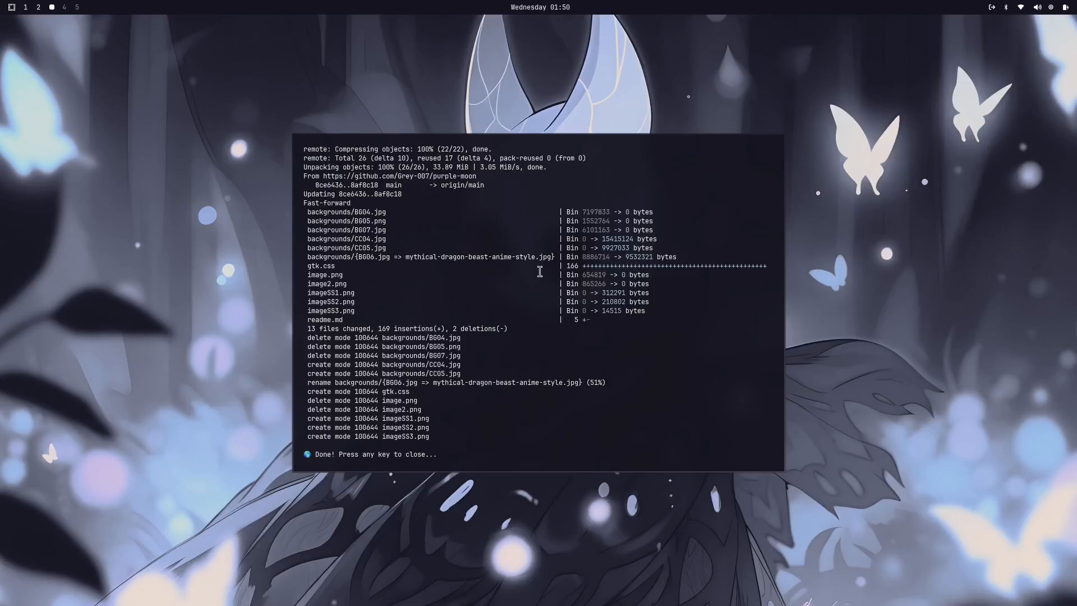
pyautogui.press('Return')
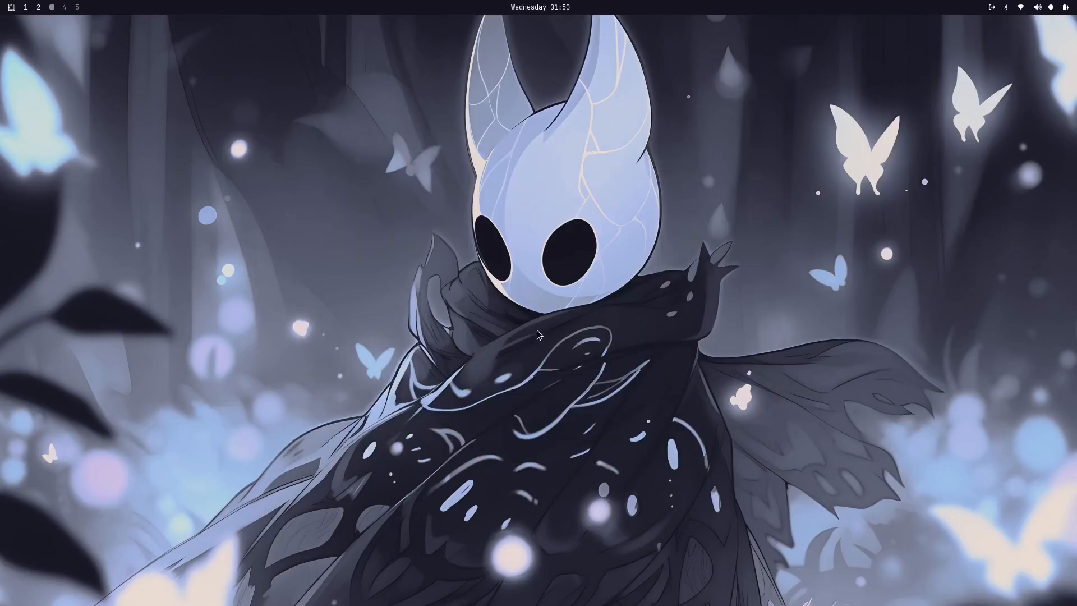
# Step: Start the Omarchy update from the Update options, confirm continuing and submit the sudo password
pyautogui.press('super+alt+space')
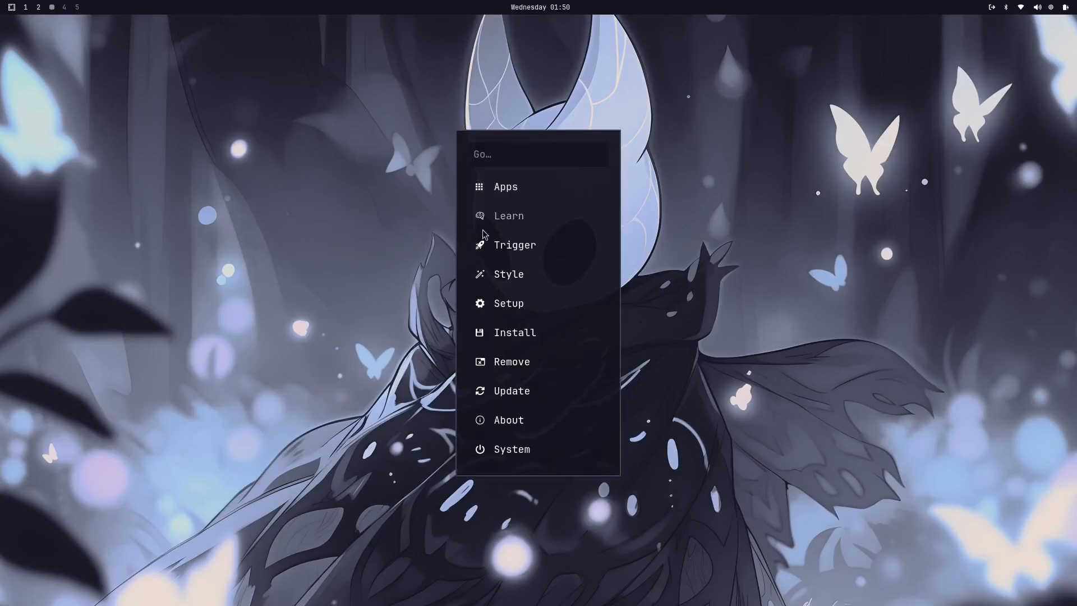
pyautogui.click(507, 393)
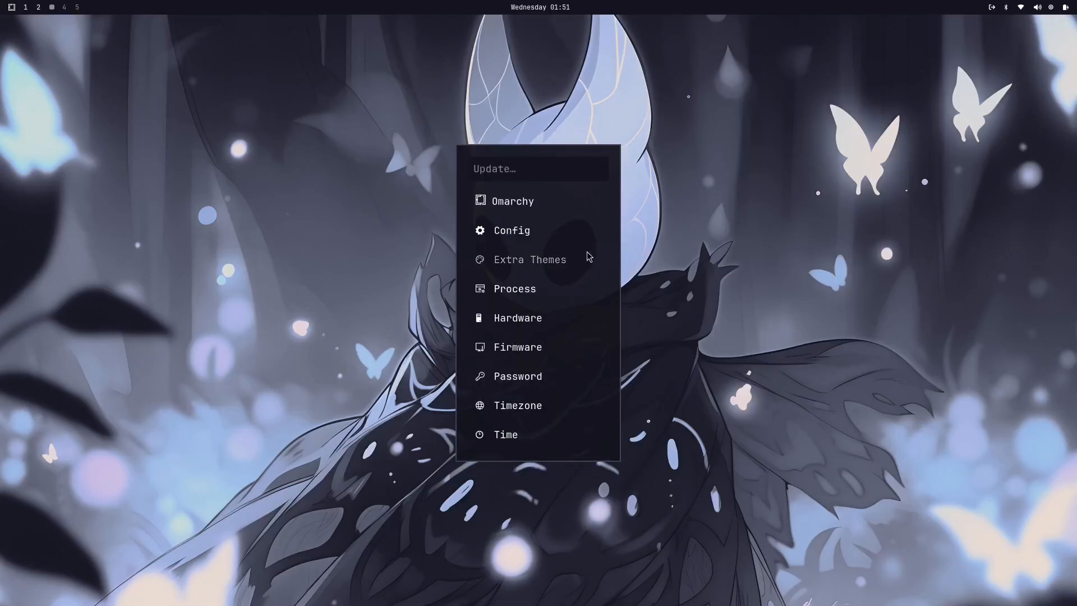
pyautogui.click(509, 204)
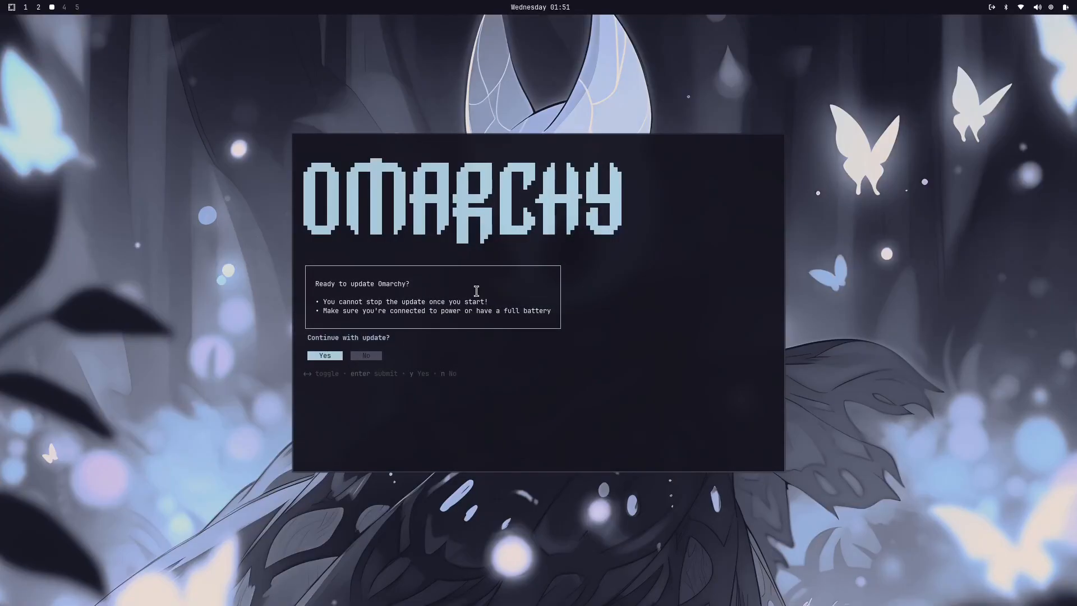
pyautogui.press('Return')
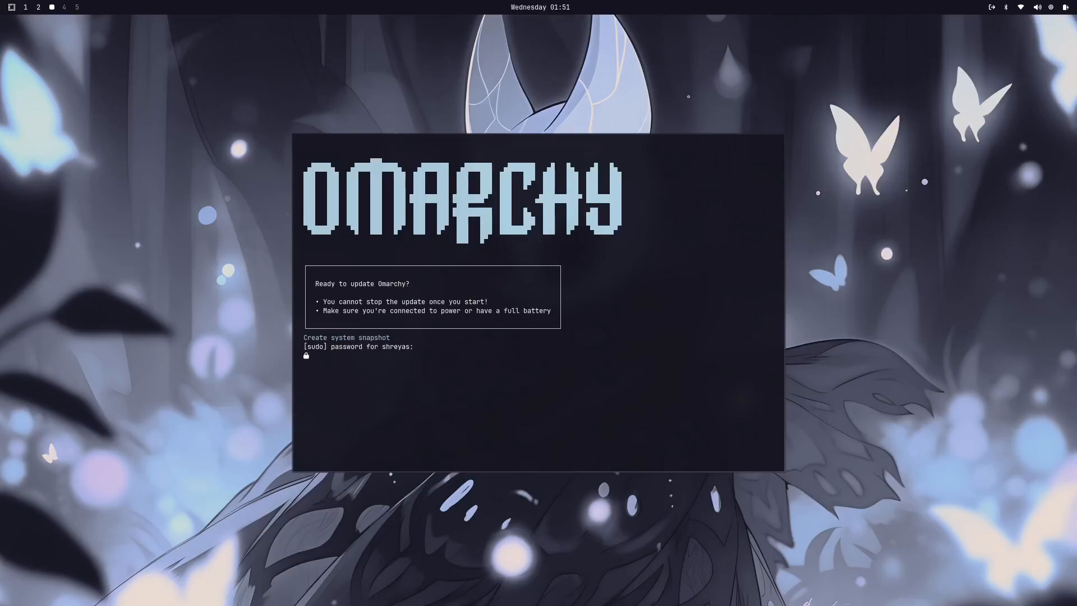
pyautogui.press('Return')
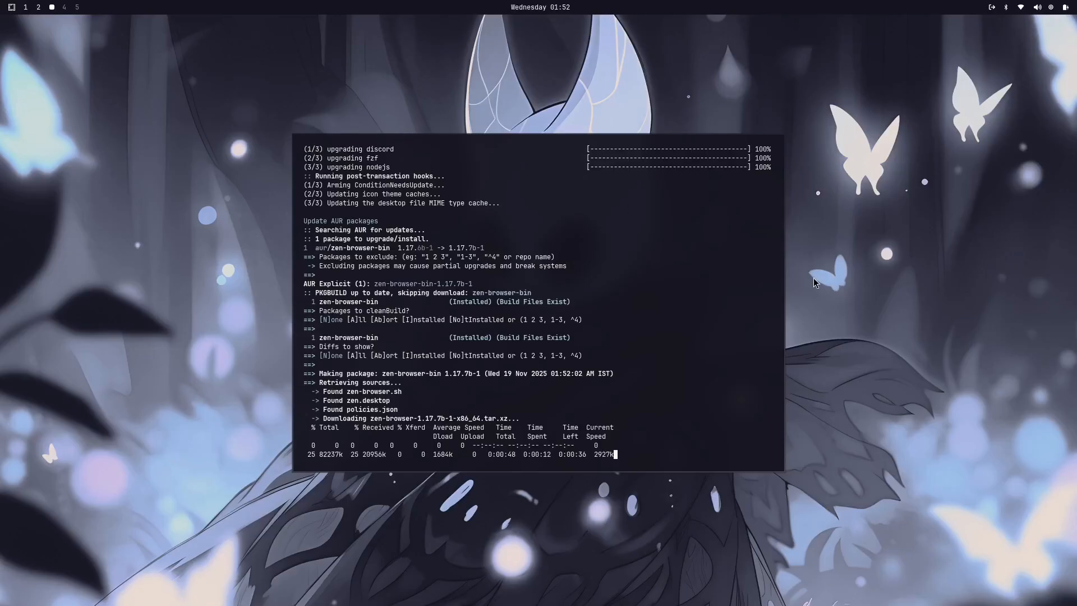
# Step: Open and dismiss the app launcher while the update runs, and switch to workspace 4
pyautogui.press('super+space')
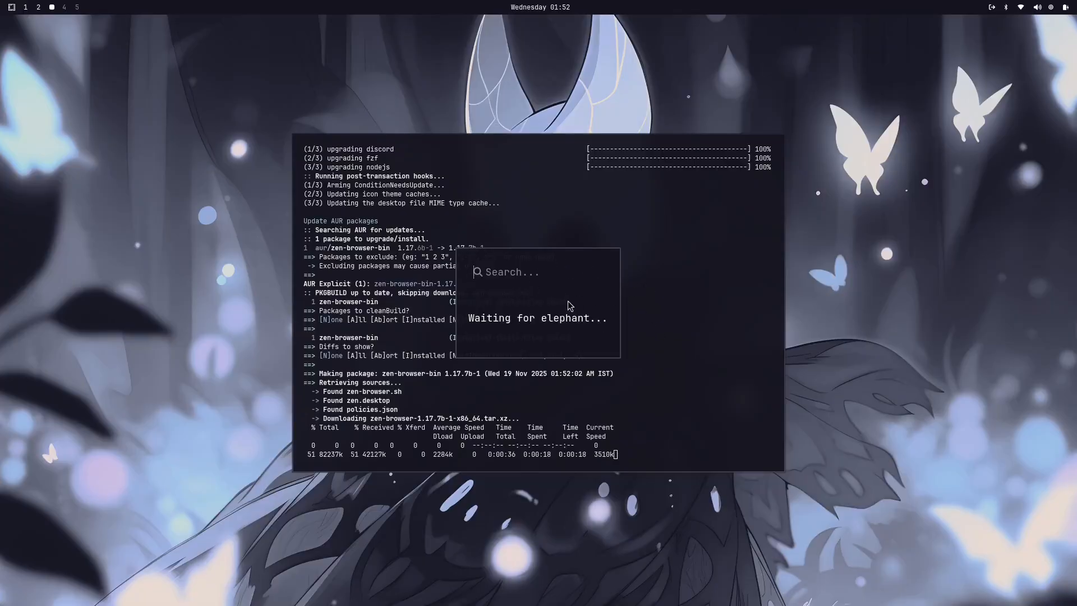
pyautogui.press('Escape')
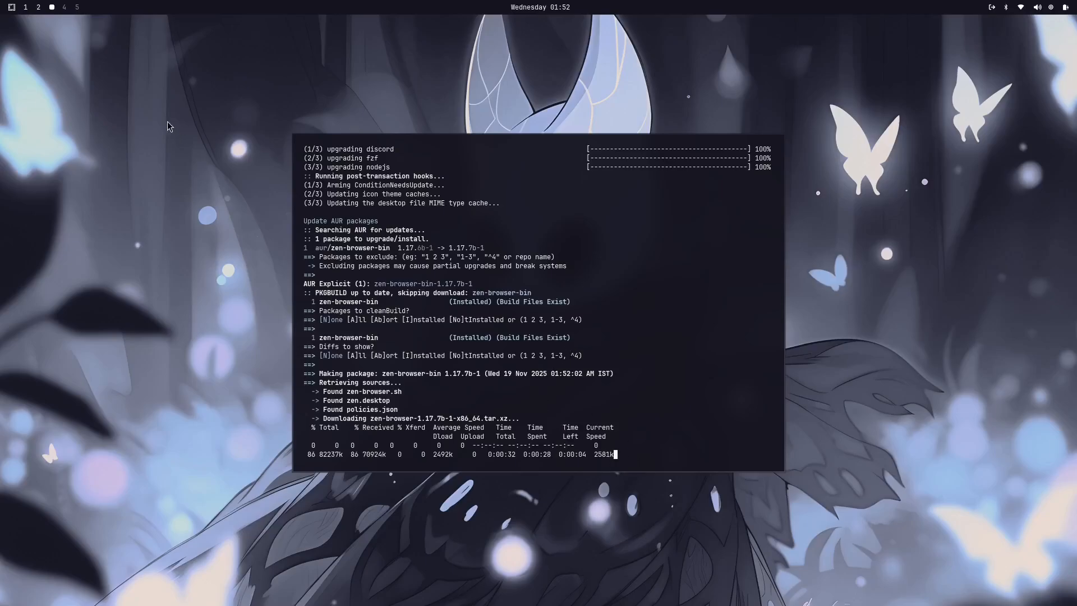
pyautogui.click(64, 7)
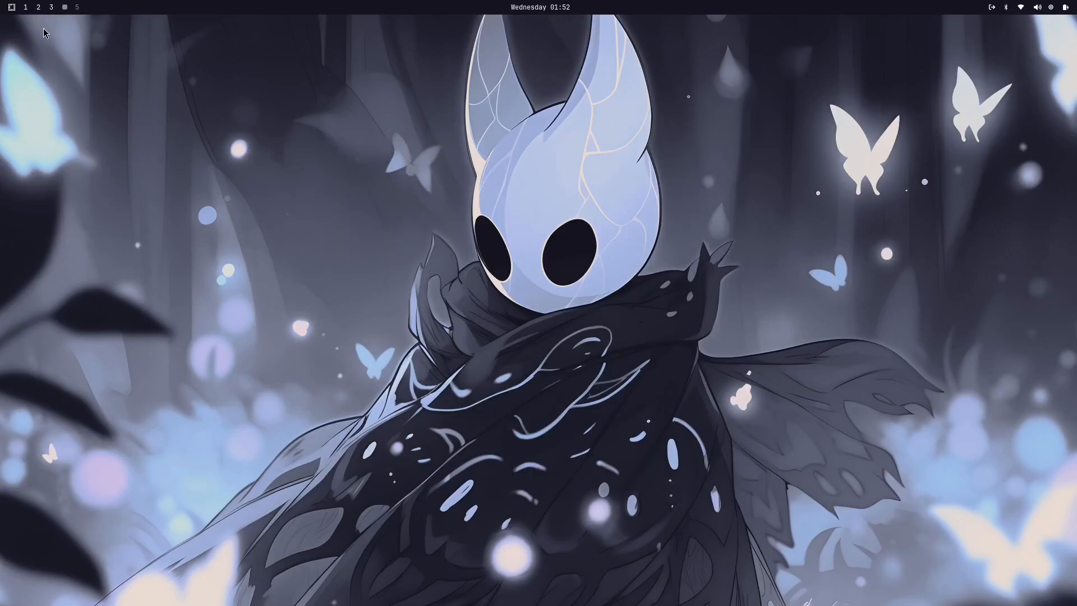
# Step: Choose About in the Omarchy menu, view the system information on workspace 2 and return to workspace 4
pyautogui.click(11, 8)
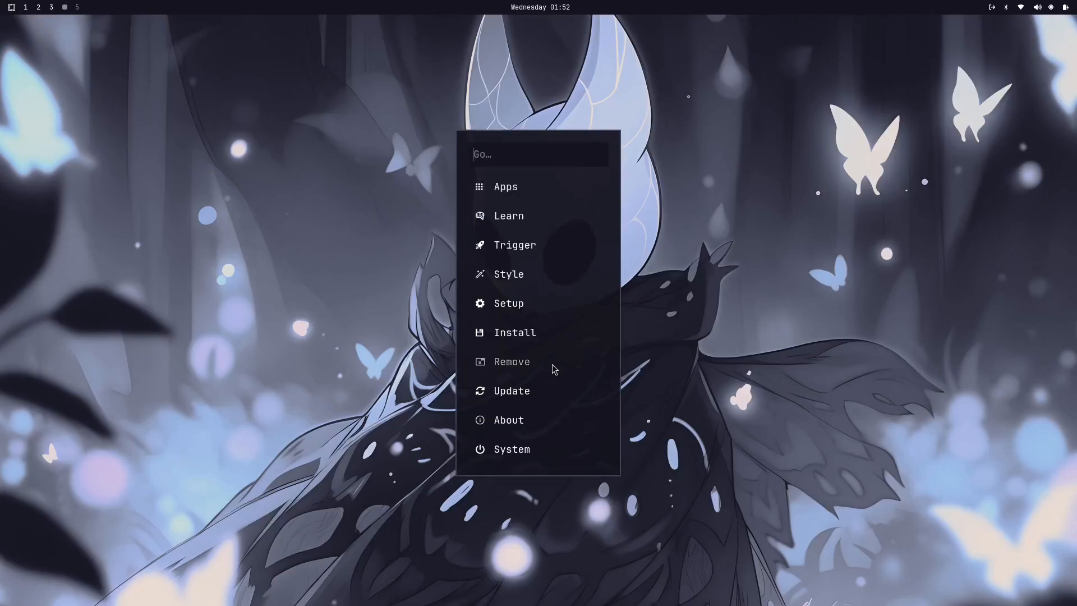
pyautogui.click(511, 425)
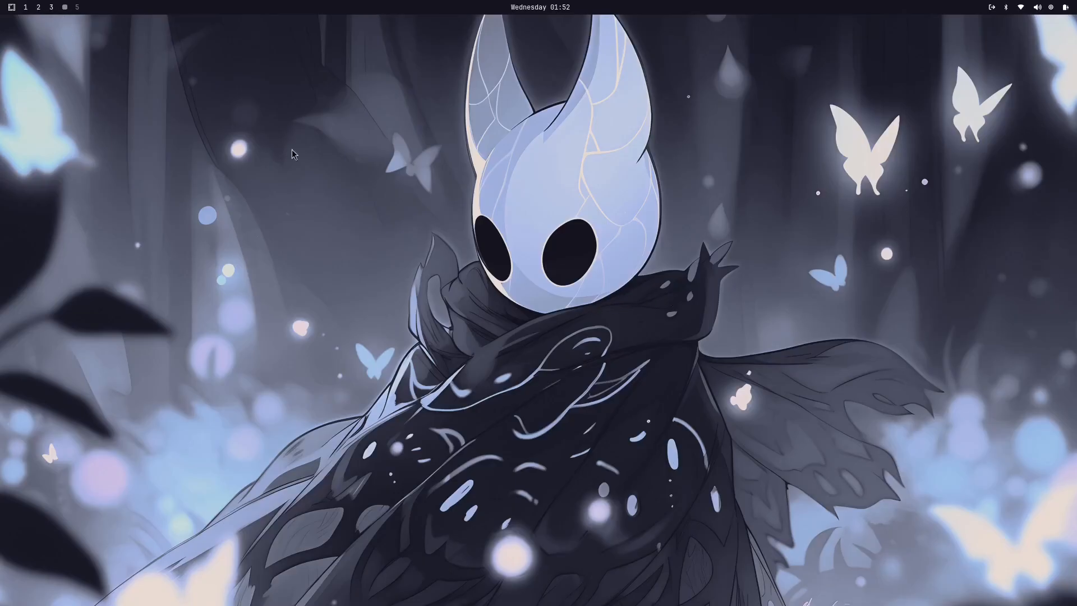
pyautogui.click(39, 7)
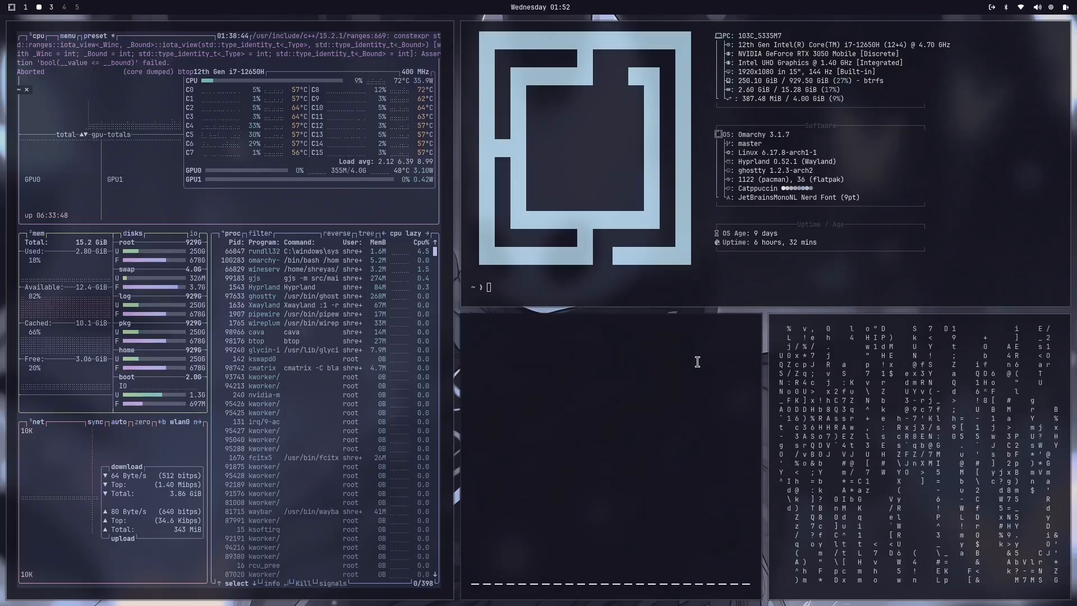
pyautogui.click(63, 7)
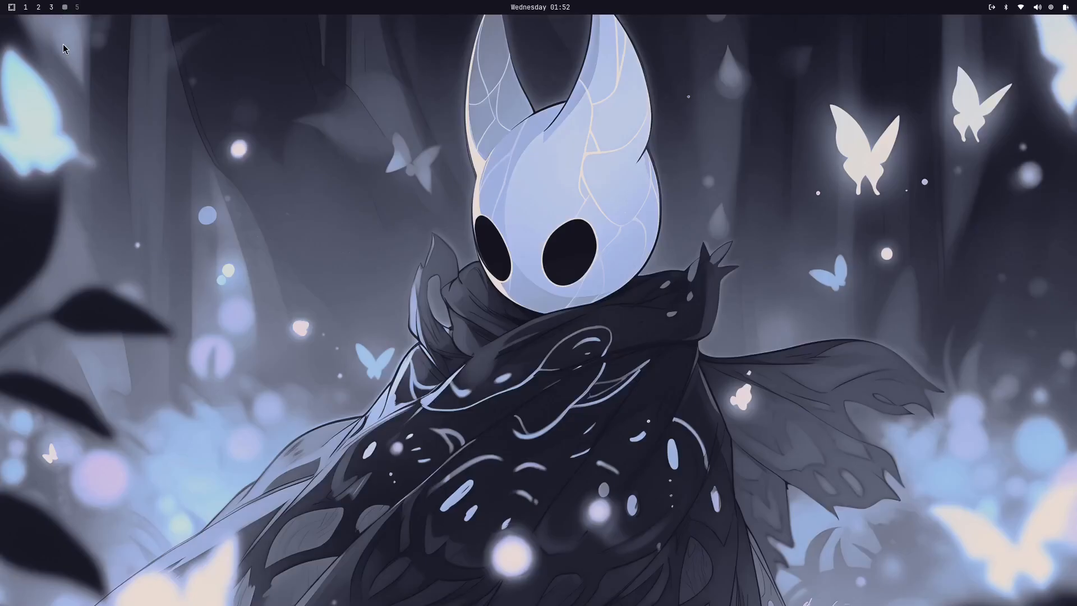